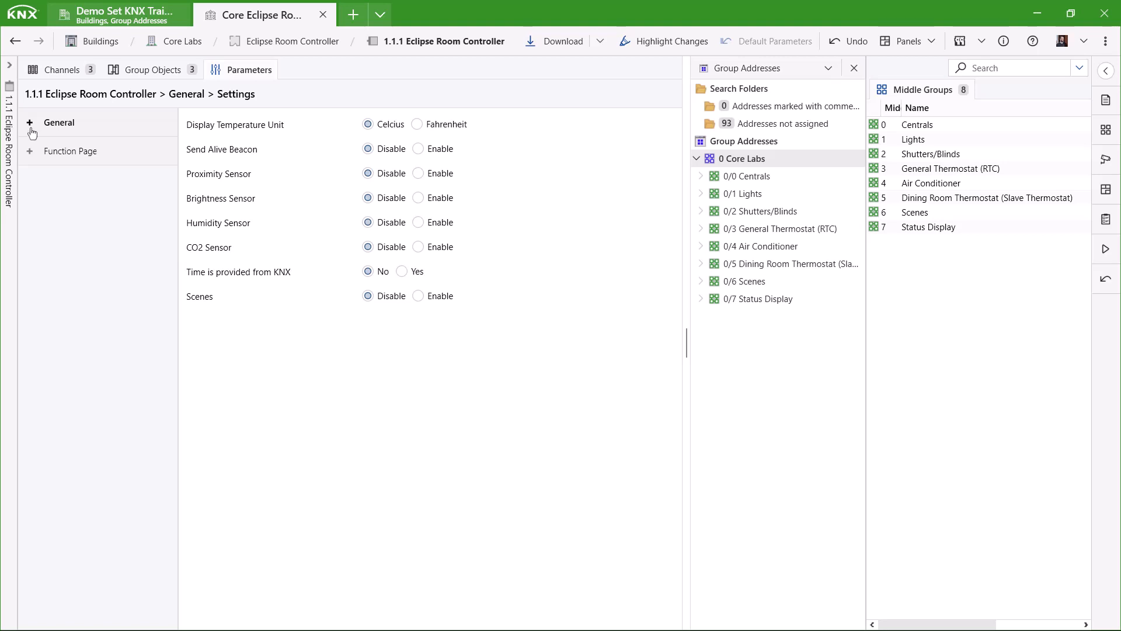
Under General, set Proximity, Humidity, CO2 Sensor and Scenes to Enable, then show the Temperature Sensor page.
left_click(31, 130)
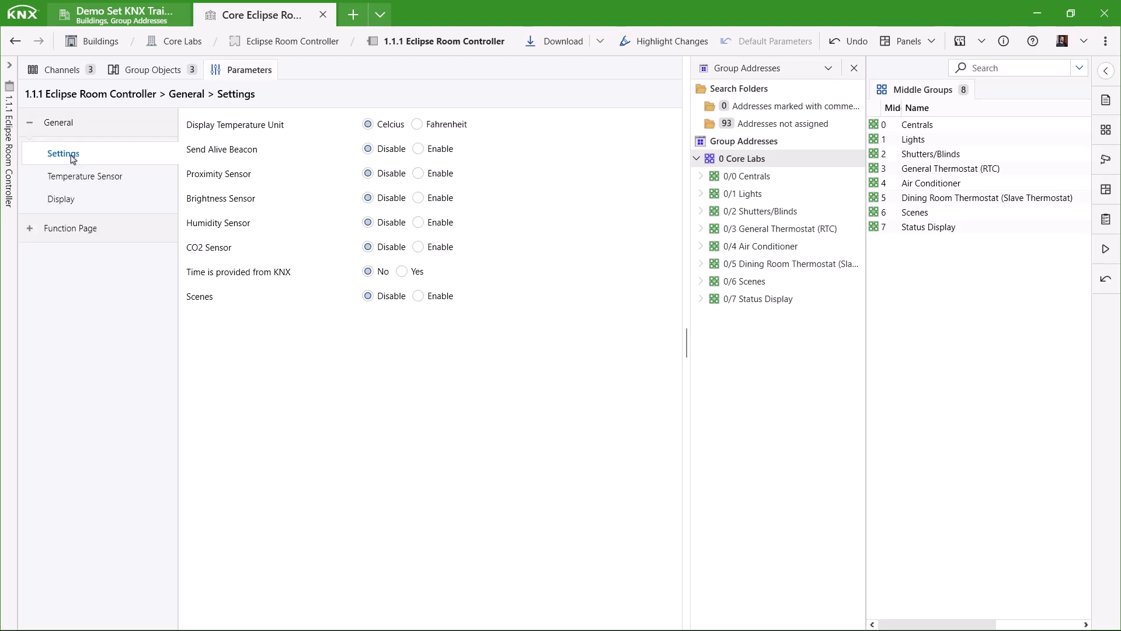
left_click(439, 175)
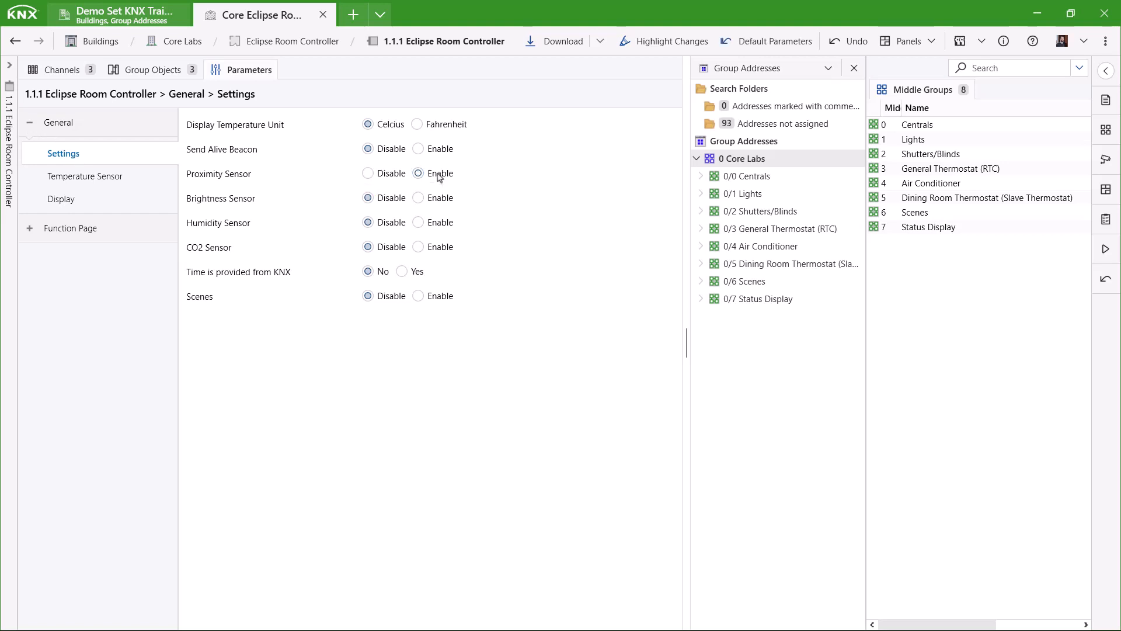
left_click(441, 224)
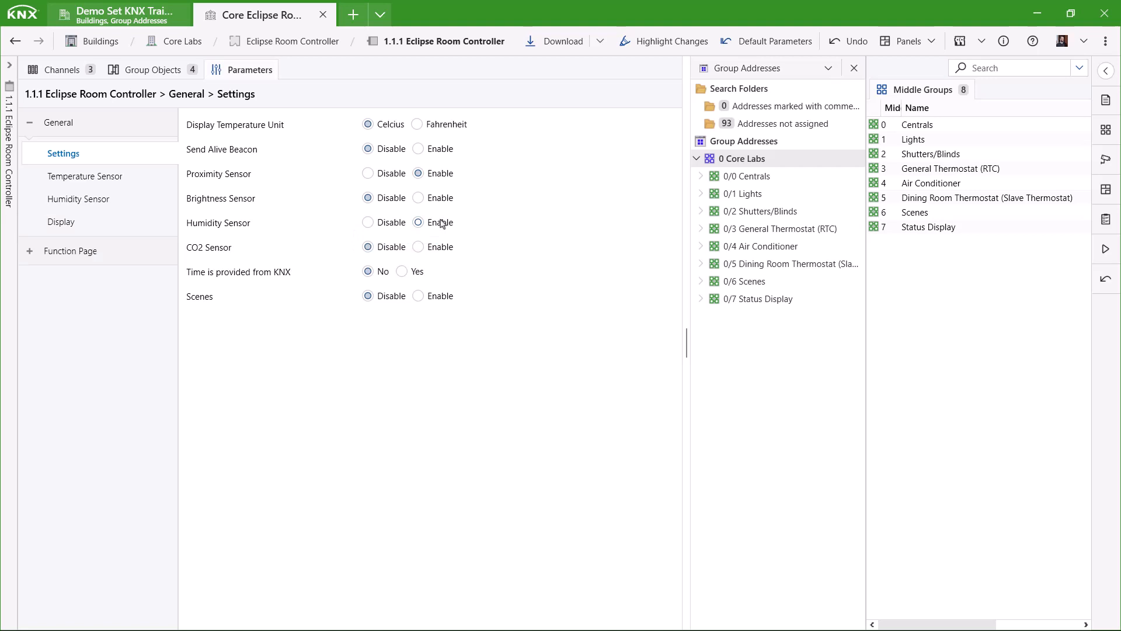
left_click(446, 248)
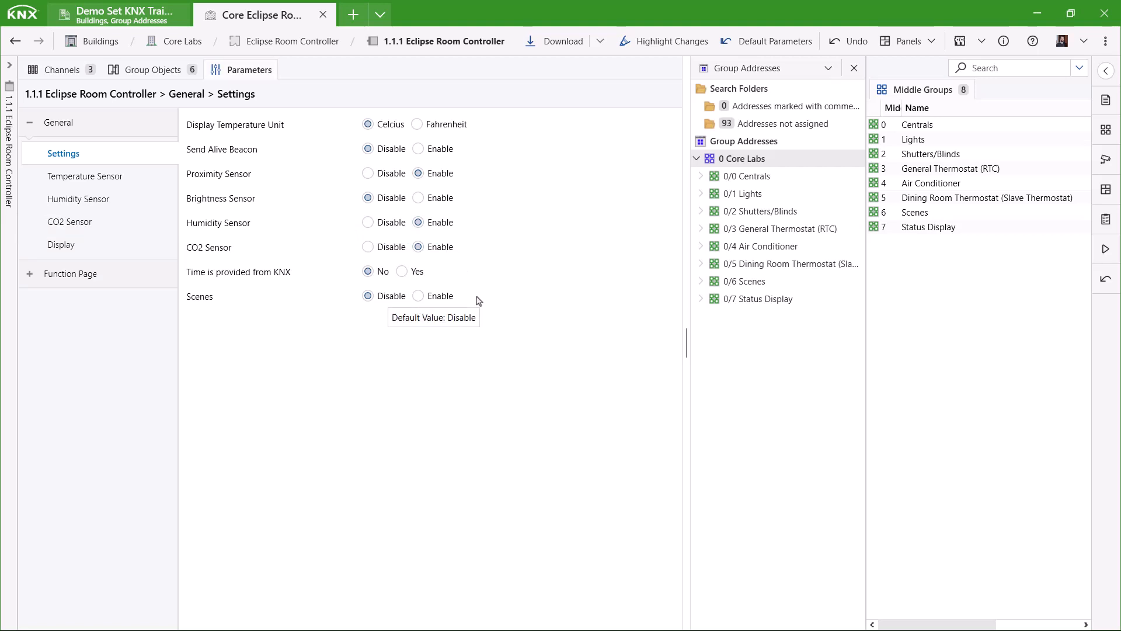
left_click(443, 299)
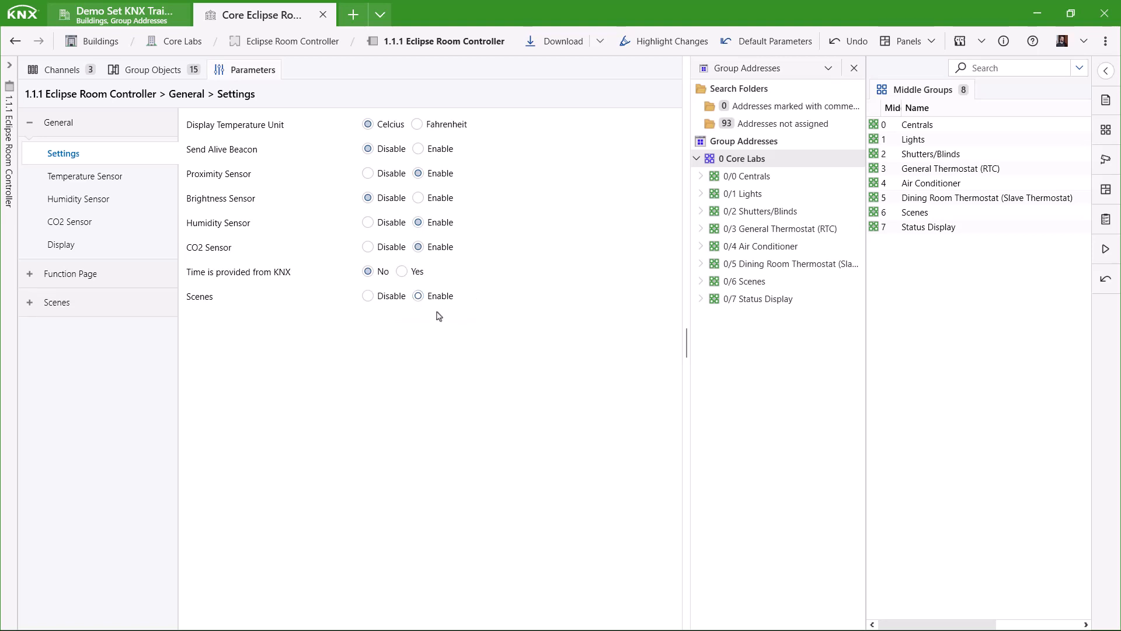
left_click(112, 176)
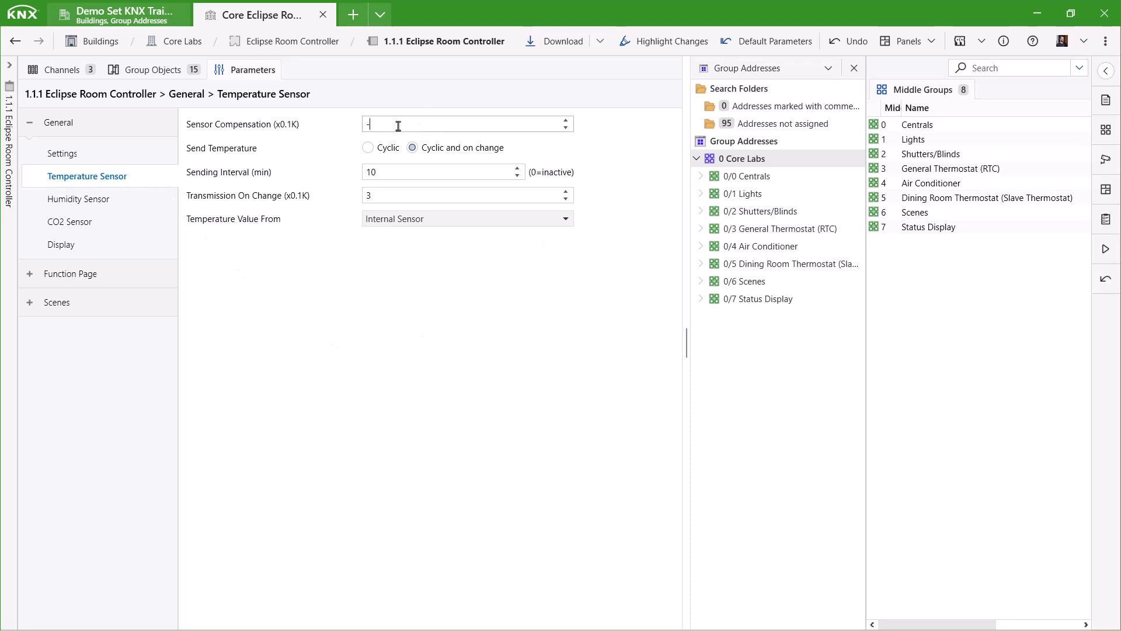
Set temperature compensation to -10, sending interval to 20 min and change threshold to 2, keeping Internal Sensor.
type("0")
left_click(518, 169)
left_click(517, 169)
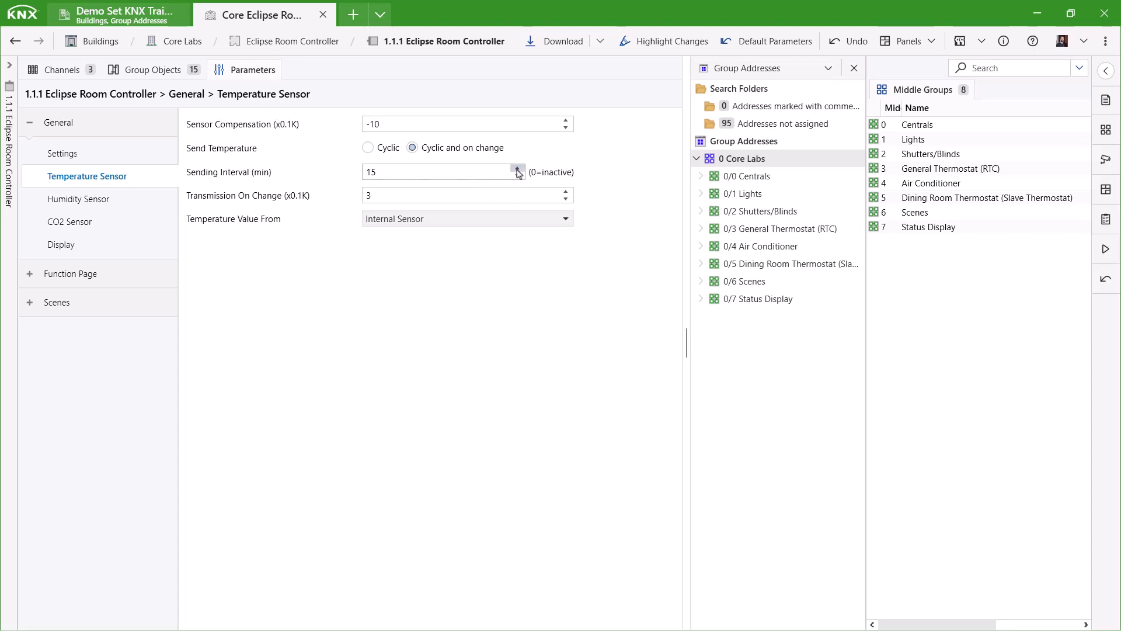
left_click(518, 170)
left_click(517, 169)
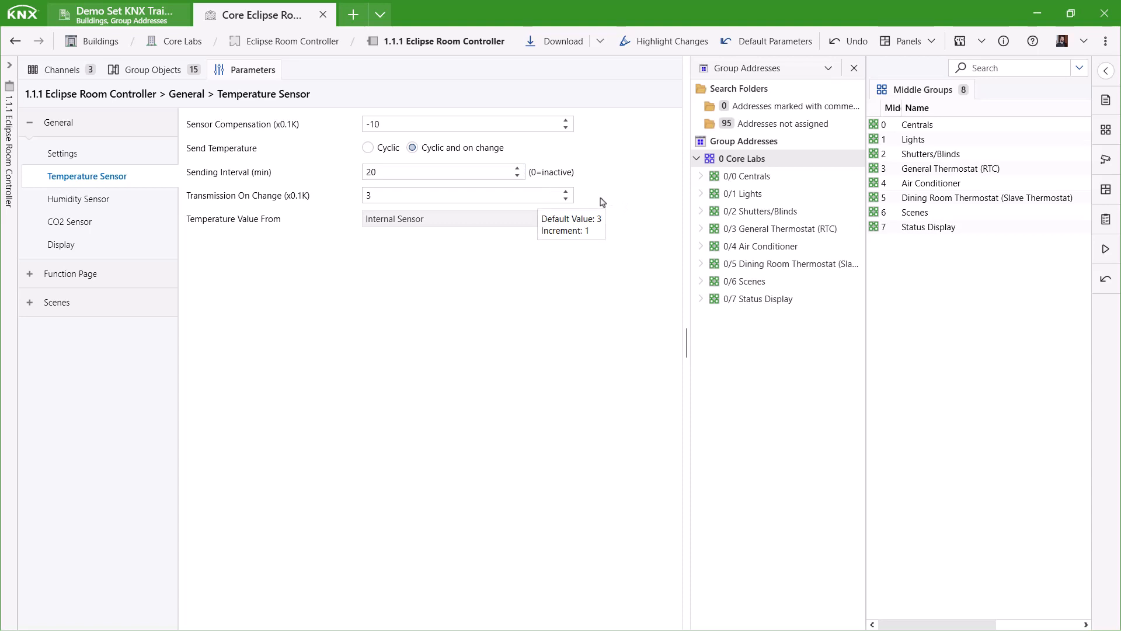
left_click(565, 199)
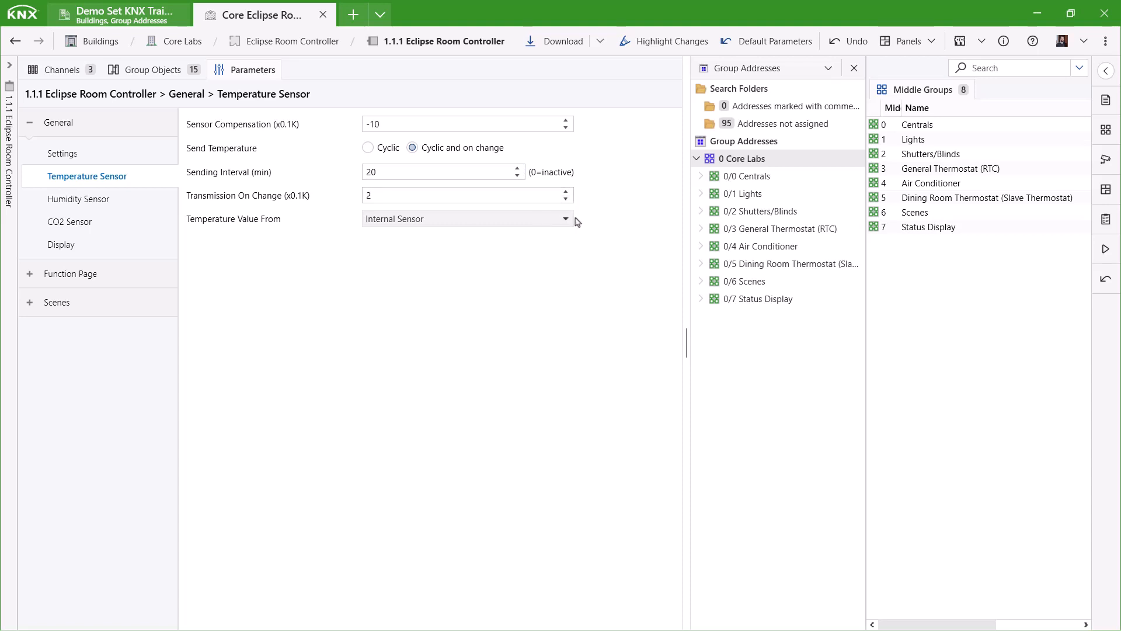
left_click(566, 219)
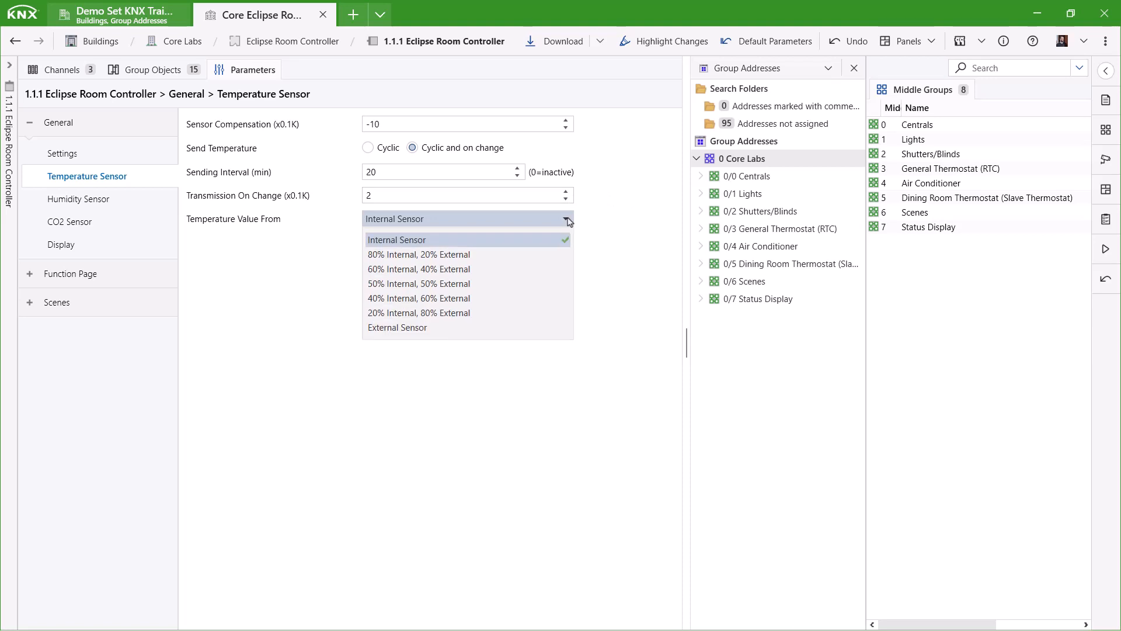
left_click(428, 241)
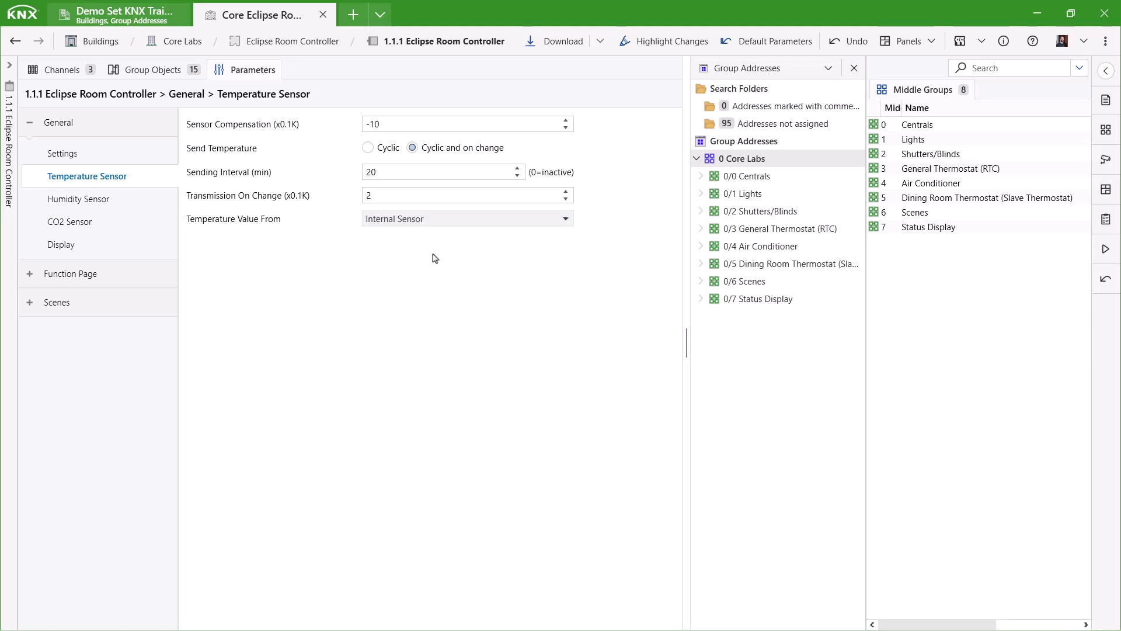
left_click(102, 200)
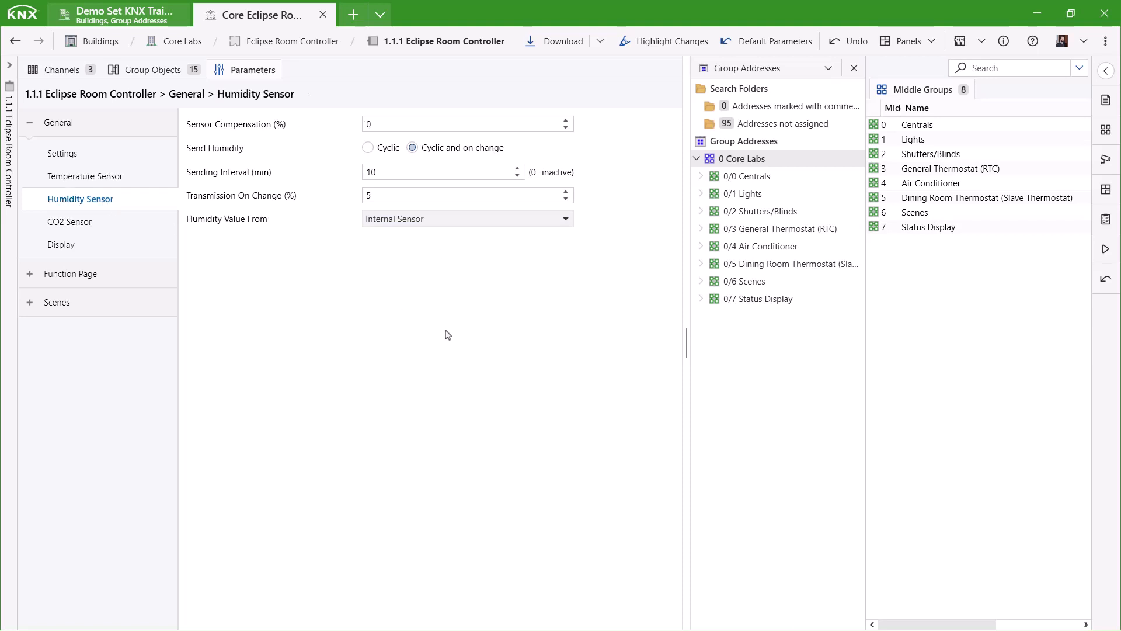
Set the humidity and CO2 sending intervals to 20 minutes.
left_click(518, 168)
left_click(517, 169)
left_click(517, 168)
left_click(518, 168)
left_click(518, 168)
left_click(108, 226)
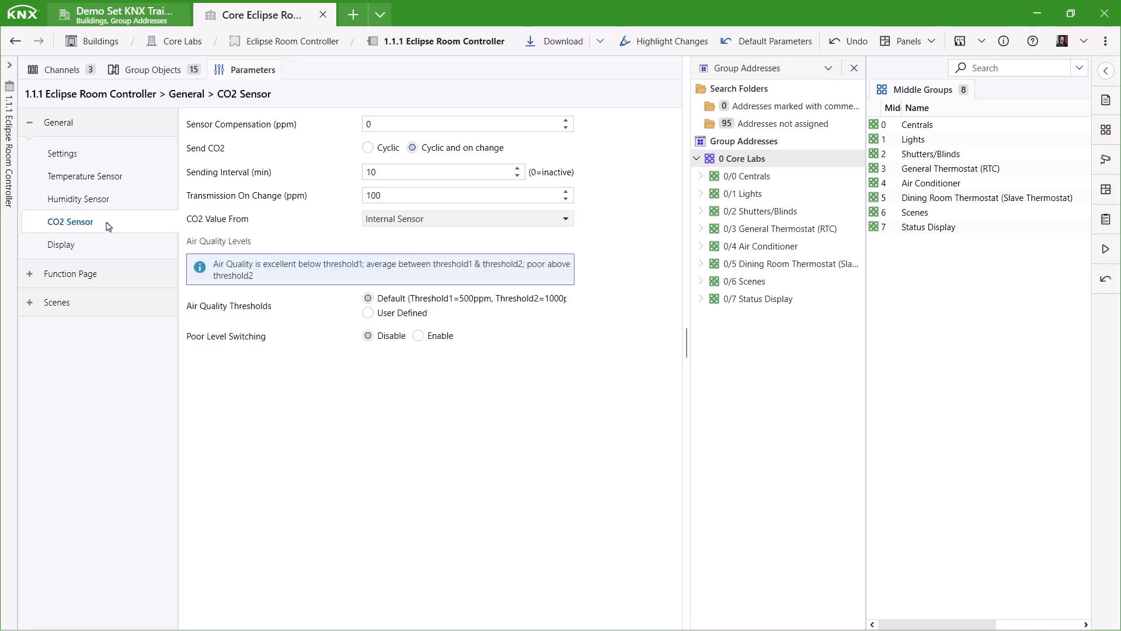
triple_click(522, 168)
triple_click(522, 169)
double_click(522, 168)
left_click(522, 169)
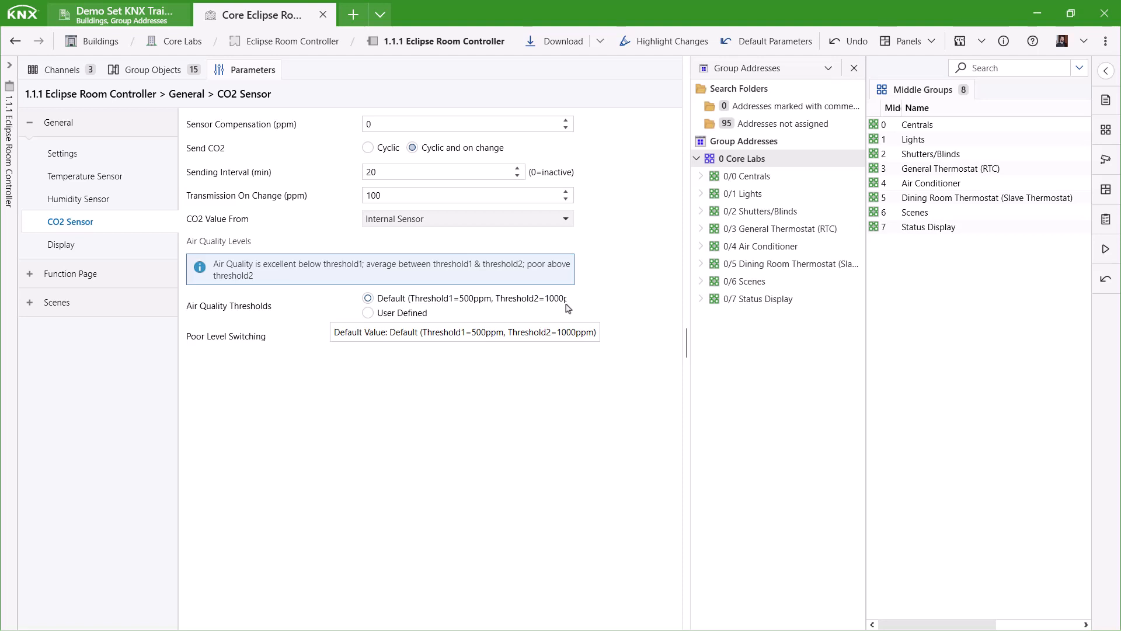
Use user-defined CO2 thresholds of 600 and 700 ppm and enable Poor Level Switching.
left_click(409, 314)
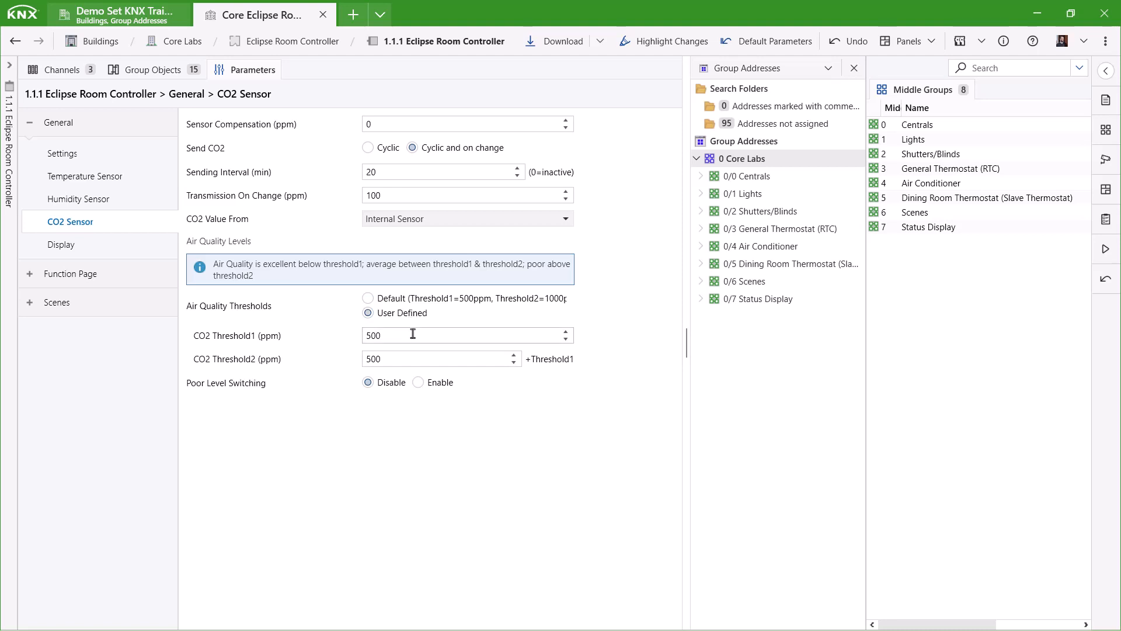
left_click(565, 331)
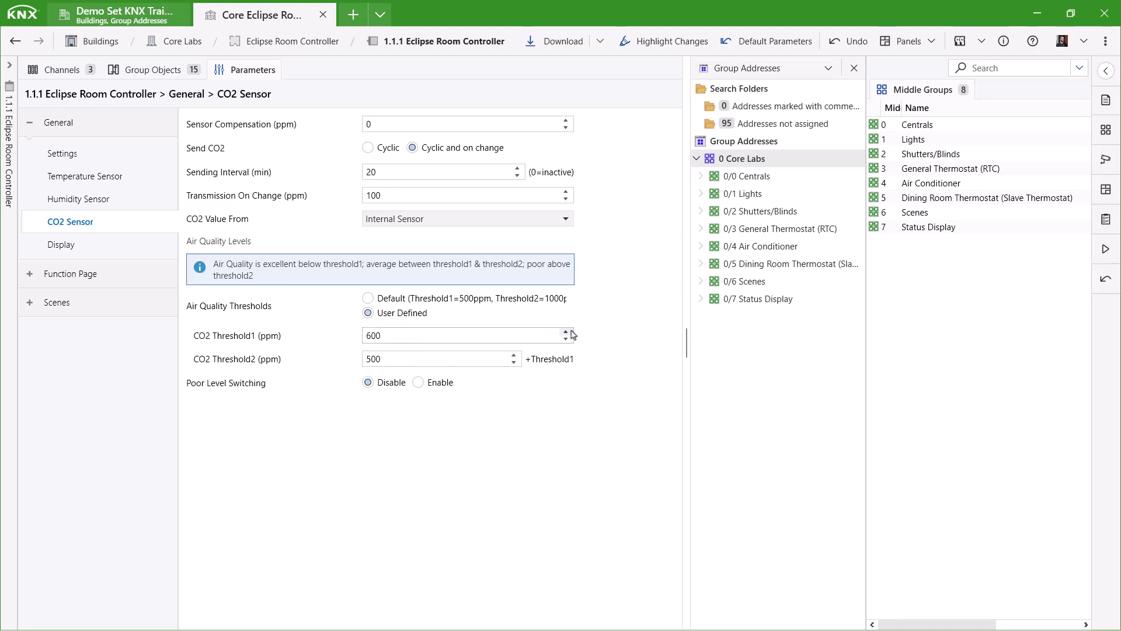
left_click(514, 355)
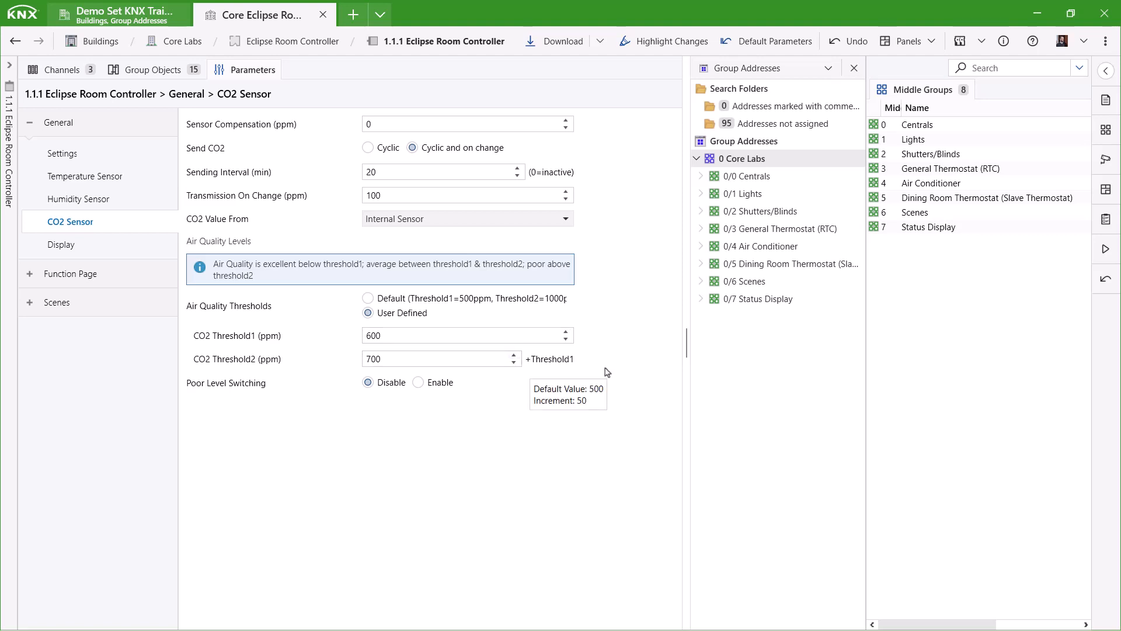
left_click(449, 385)
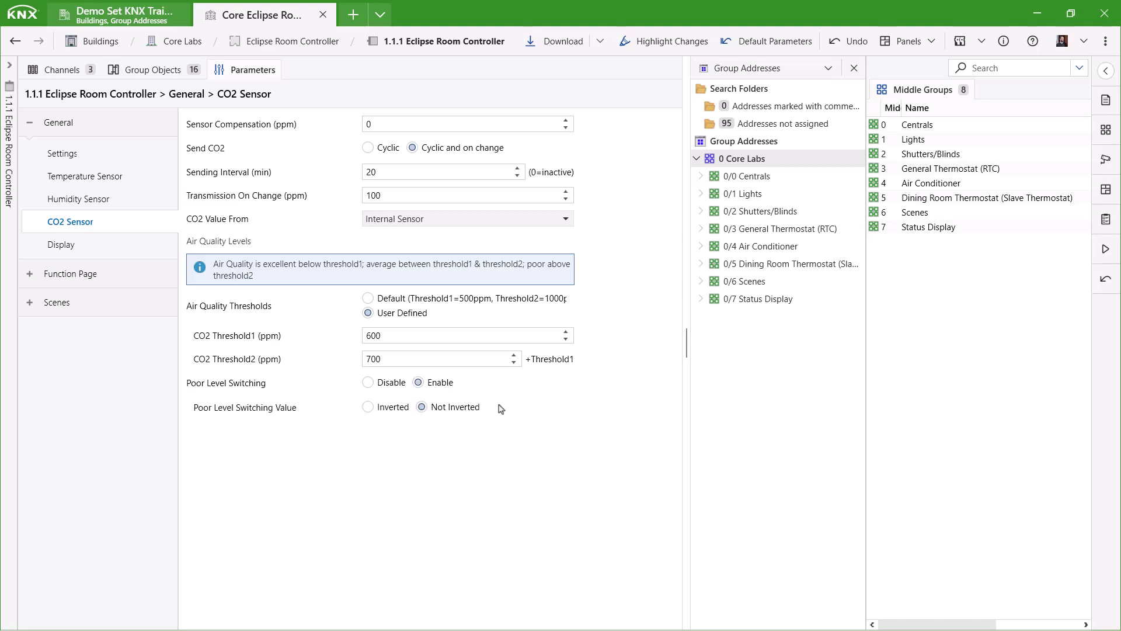
right_click(490, 386)
left_click(490, 386)
right_click(490, 386)
left_click(508, 387)
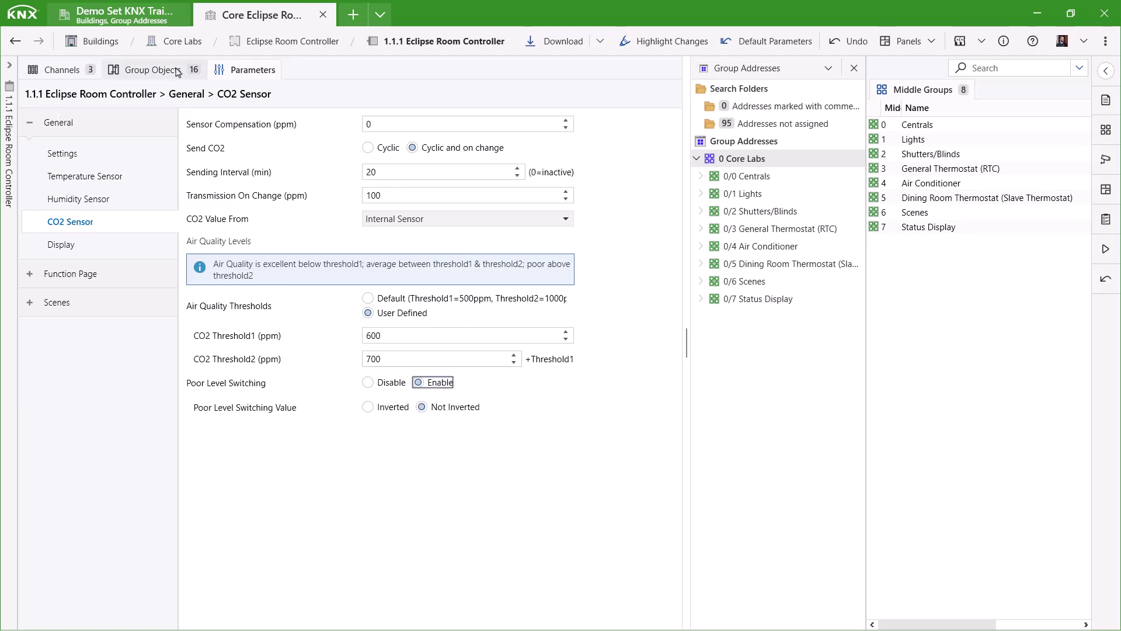
left_click(152, 70)
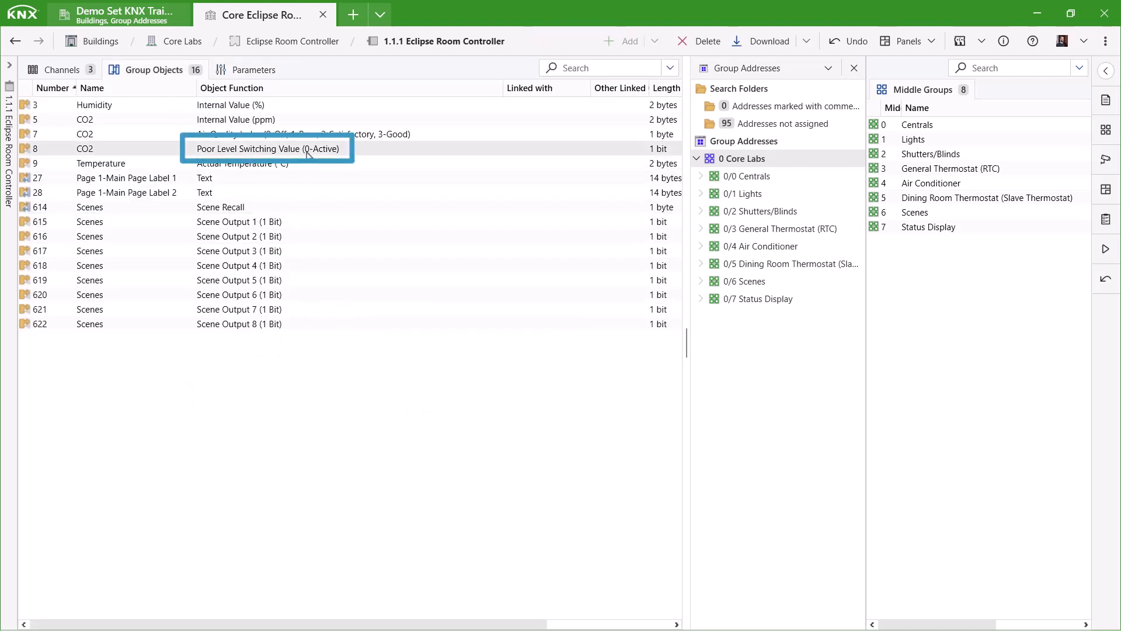
Set the Poor Level Switching Value to Inverted.
left_click(257, 71)
left_click(386, 411)
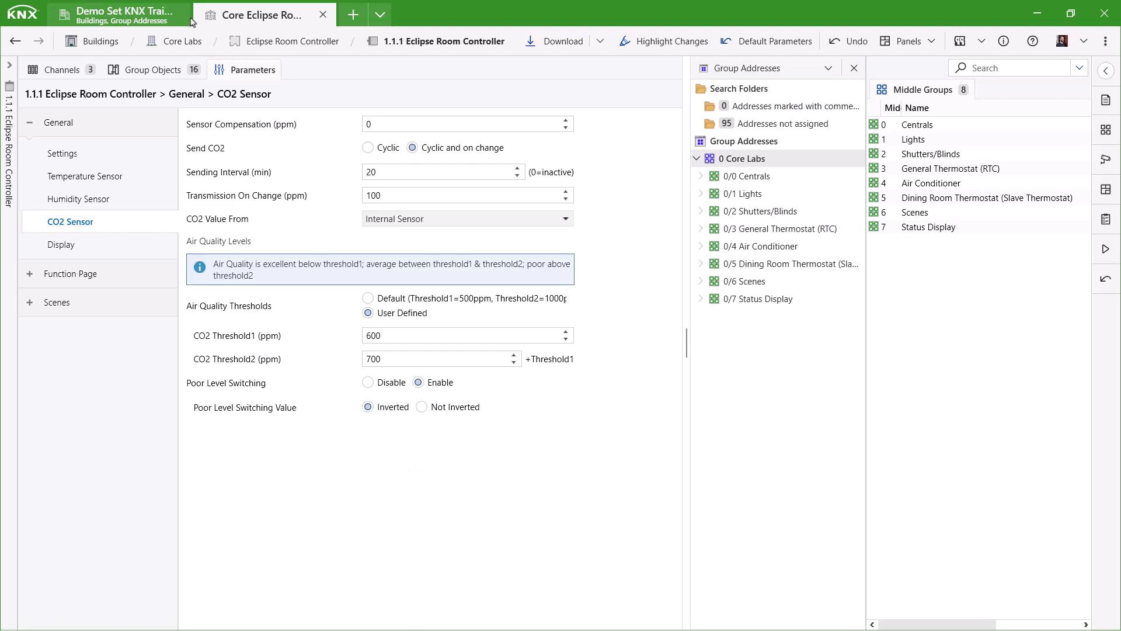
left_click(142, 69)
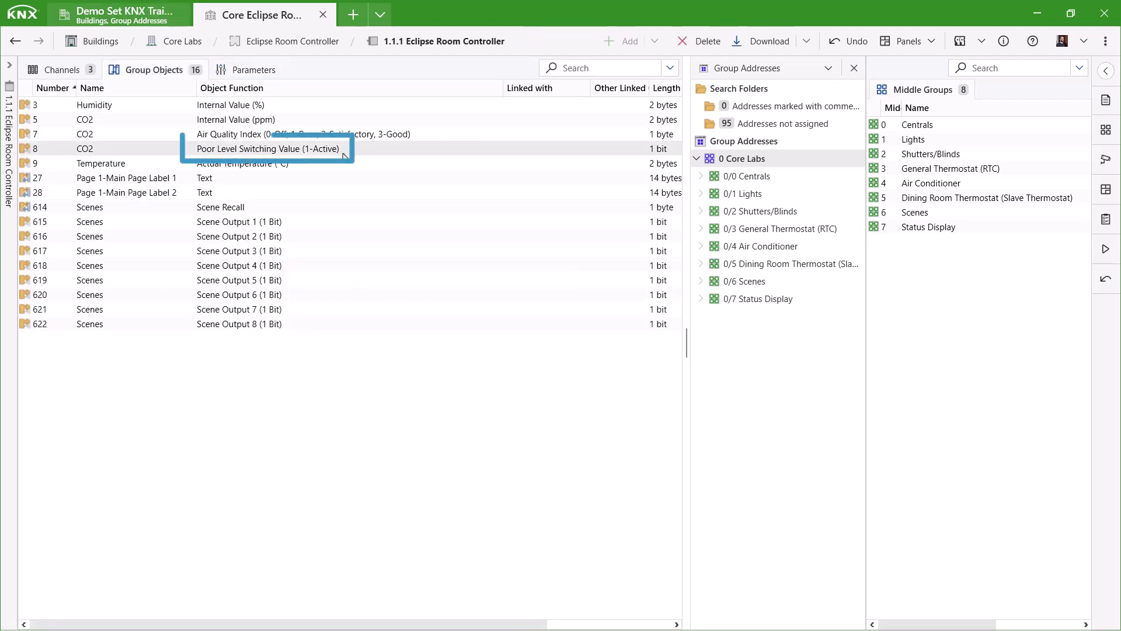
left_click(247, 70)
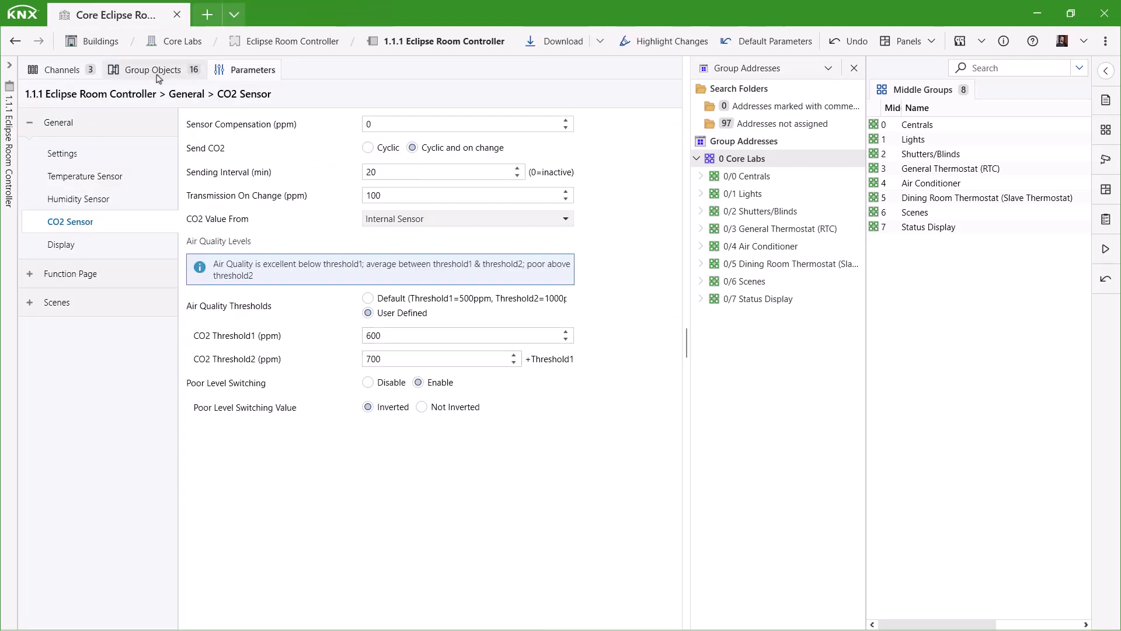
Link humidity, CO2, air quality, temperature and poor-level objects to 0/7/2, 0/7/3, 0/7/8, 0/3/0, 0/0/11.
left_click(156, 75)
left_click(758, 297)
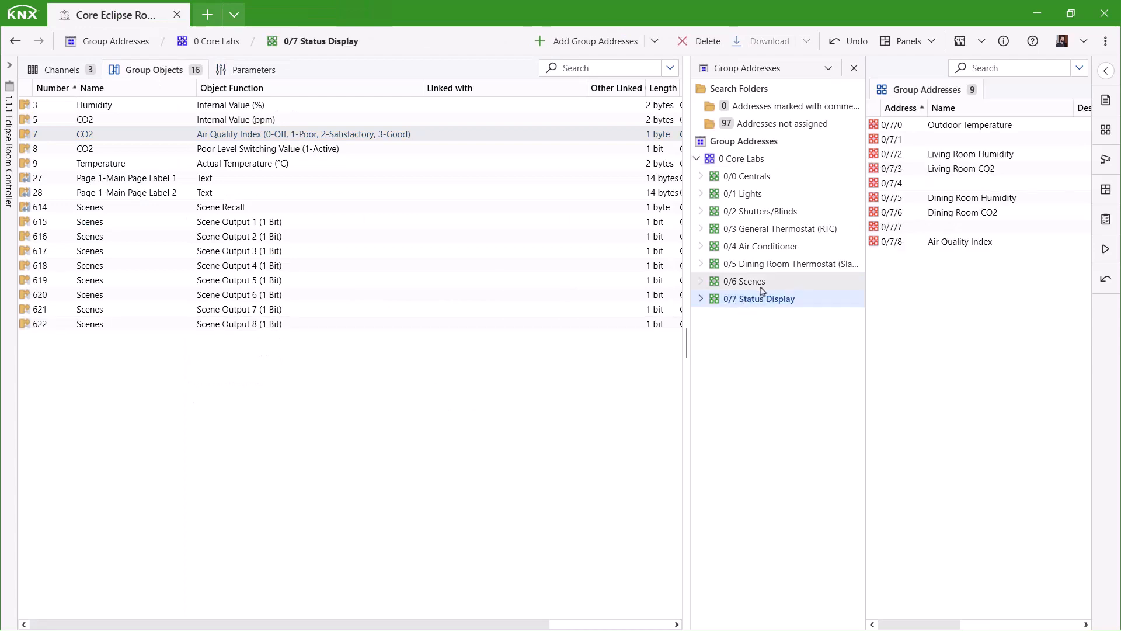
left_click_drag(526, 105, 972, 157)
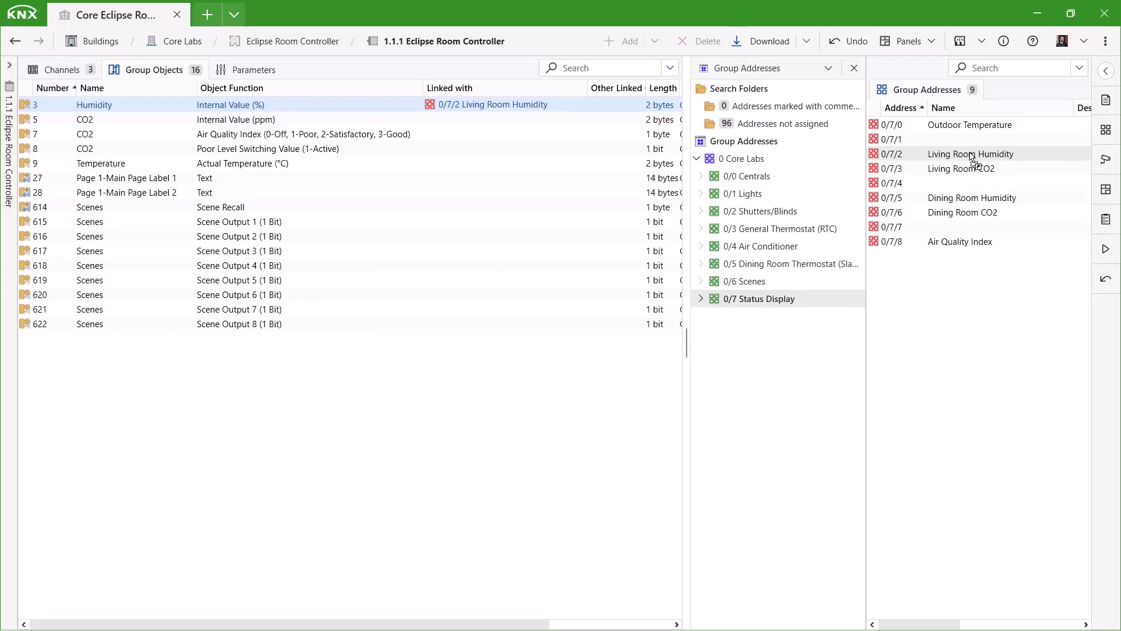
left_click_drag(247, 122, 965, 169)
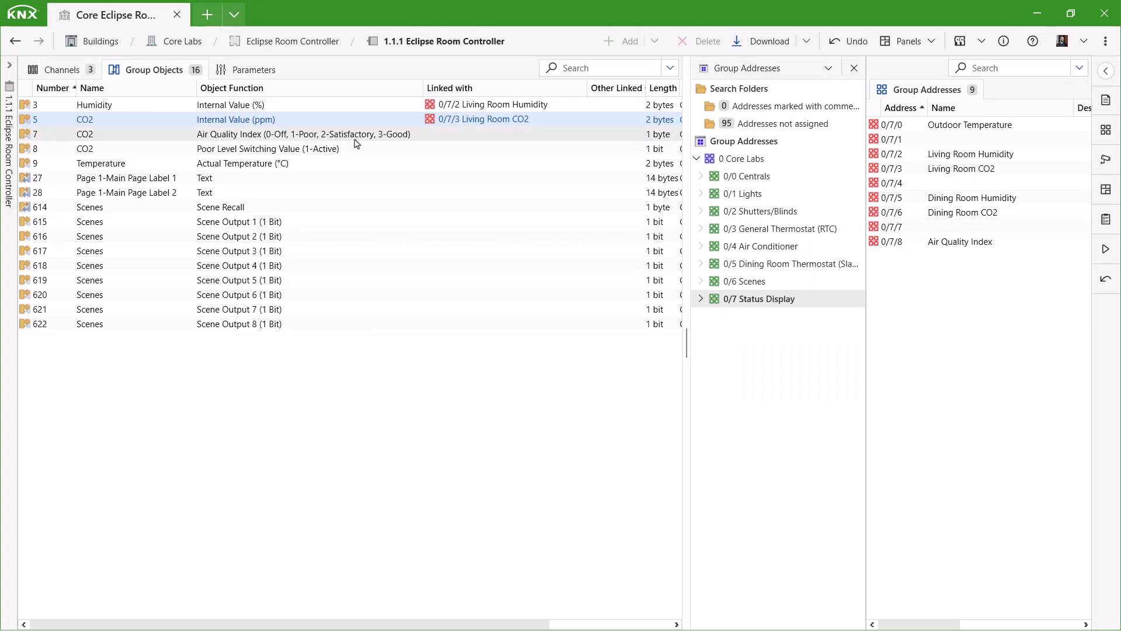
left_click_drag(355, 139, 968, 244)
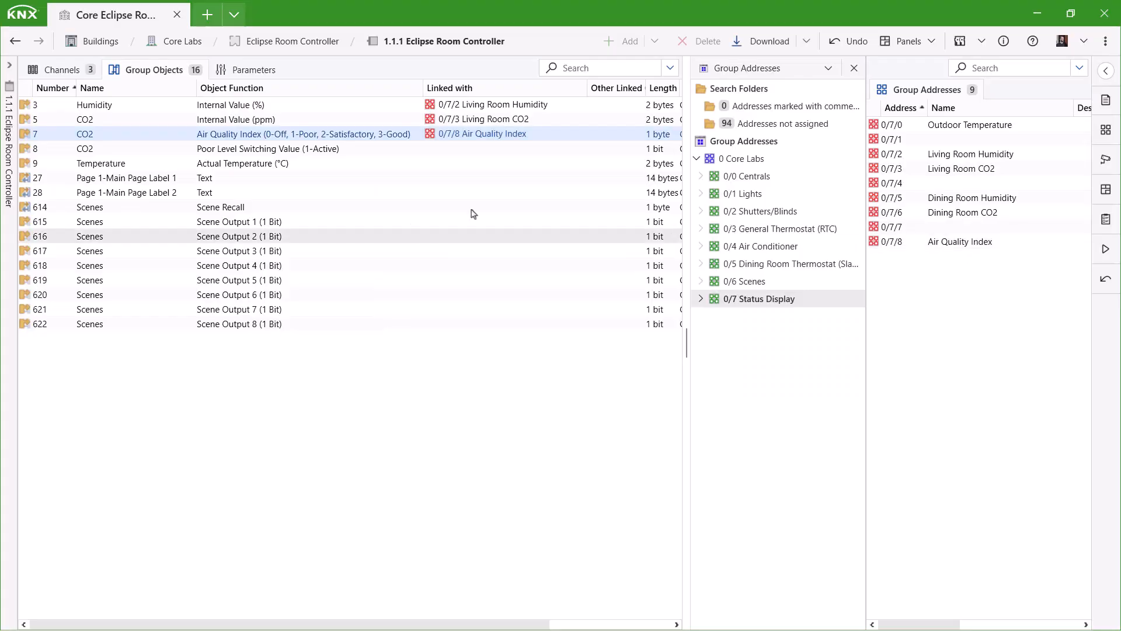
left_click(783, 229)
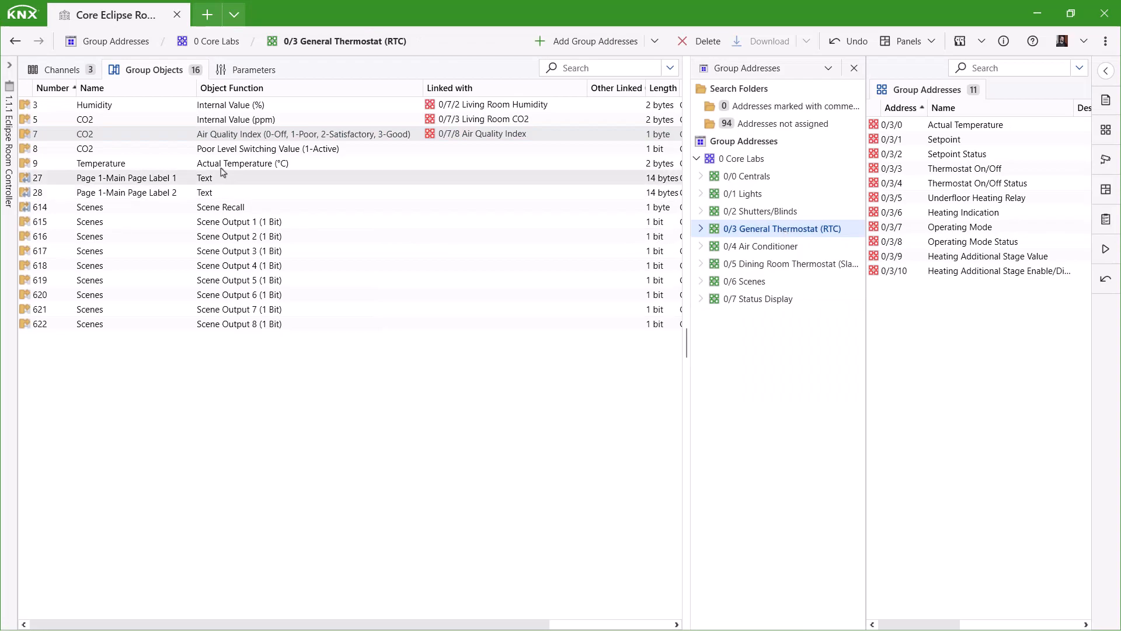
left_click_drag(245, 164, 920, 124)
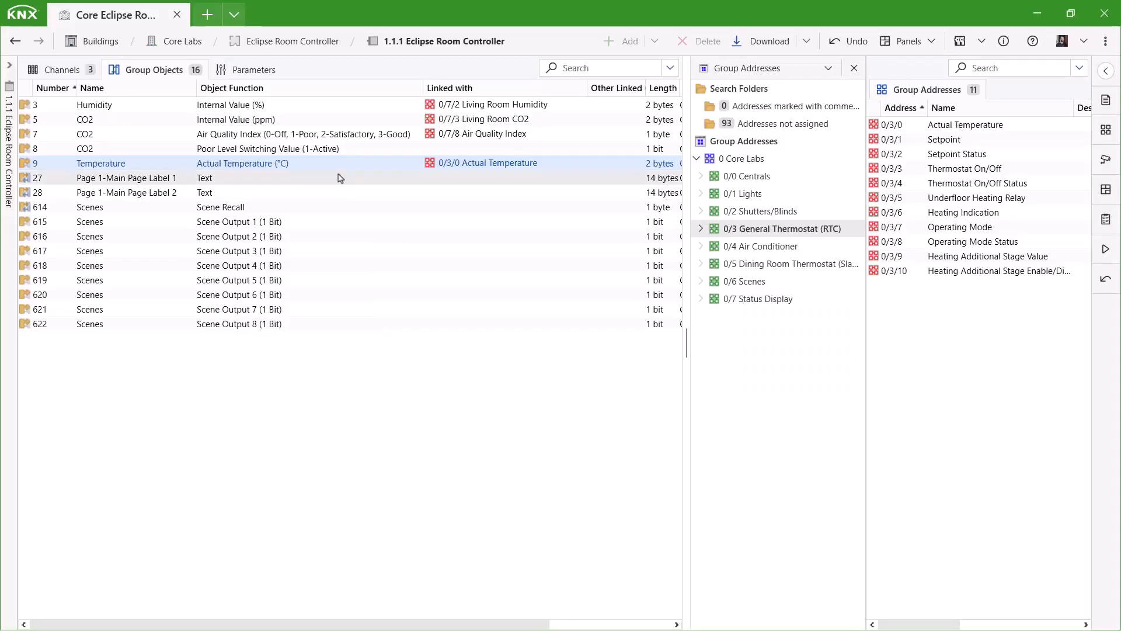
left_click(355, 151)
left_click(744, 177)
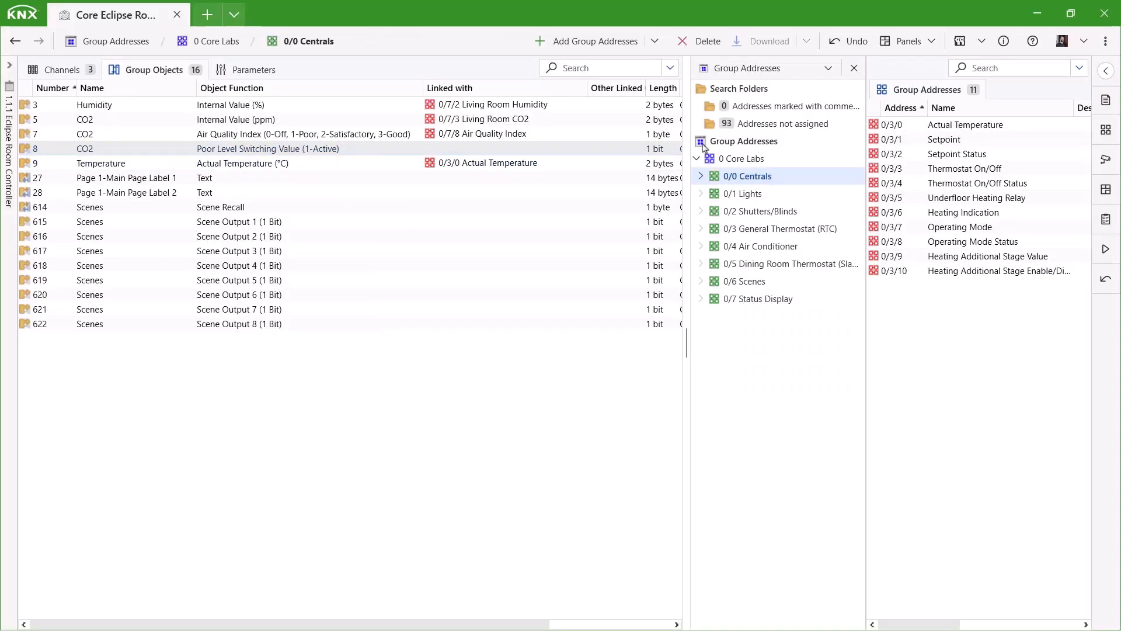
left_click_drag(335, 150, 1014, 275)
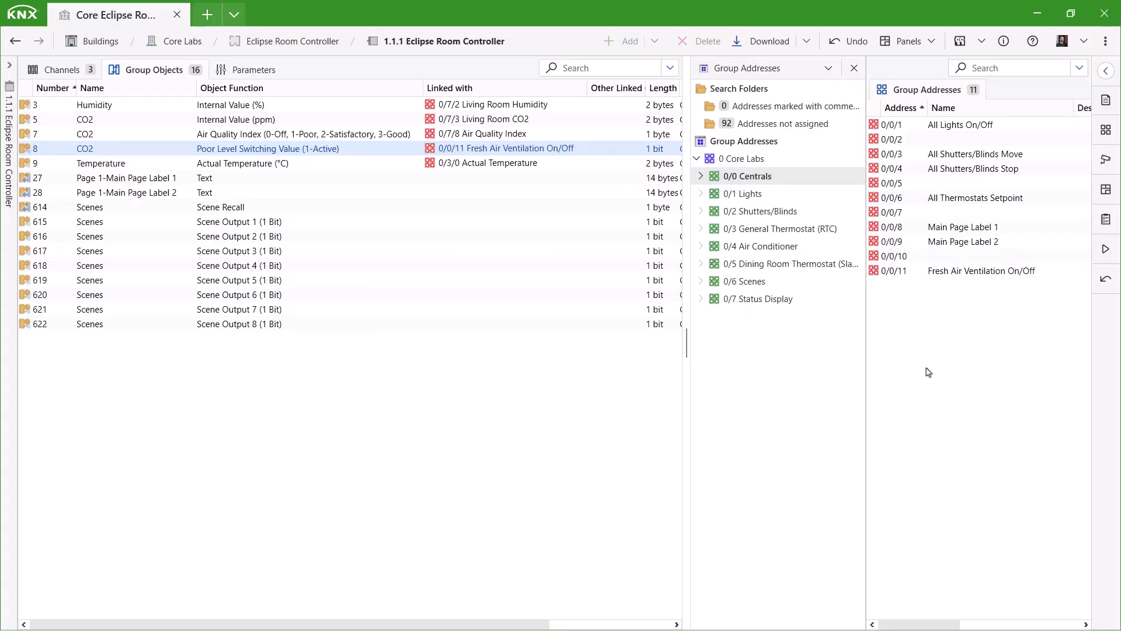
left_click(269, 71)
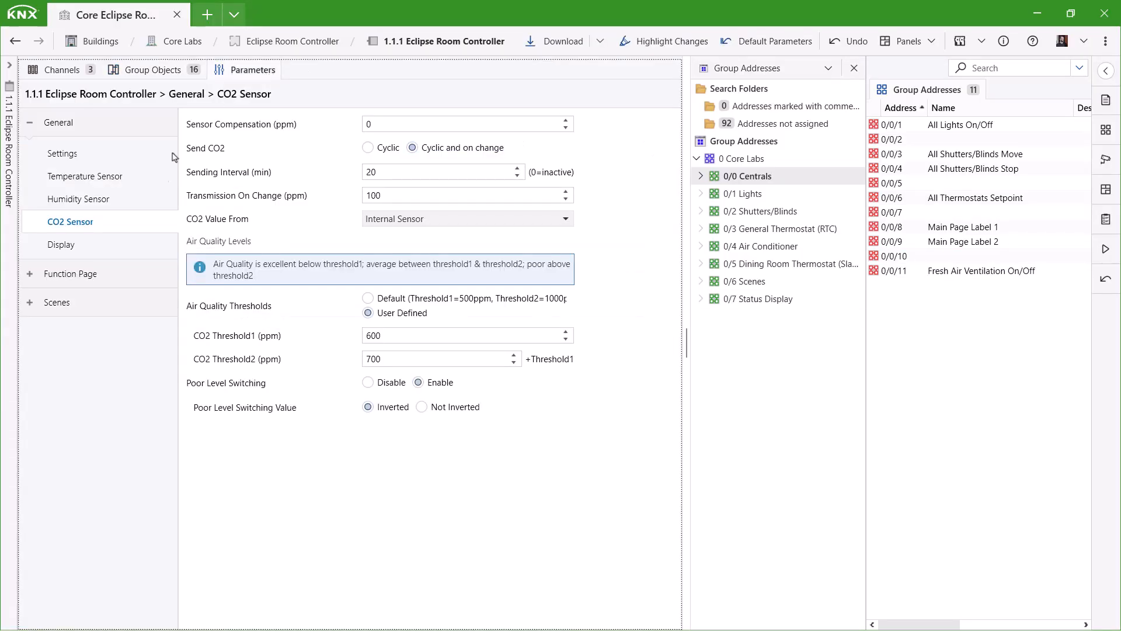
In Display settings, set screen saver time to 6 and require a new 4-digit settings password.
left_click(62, 246)
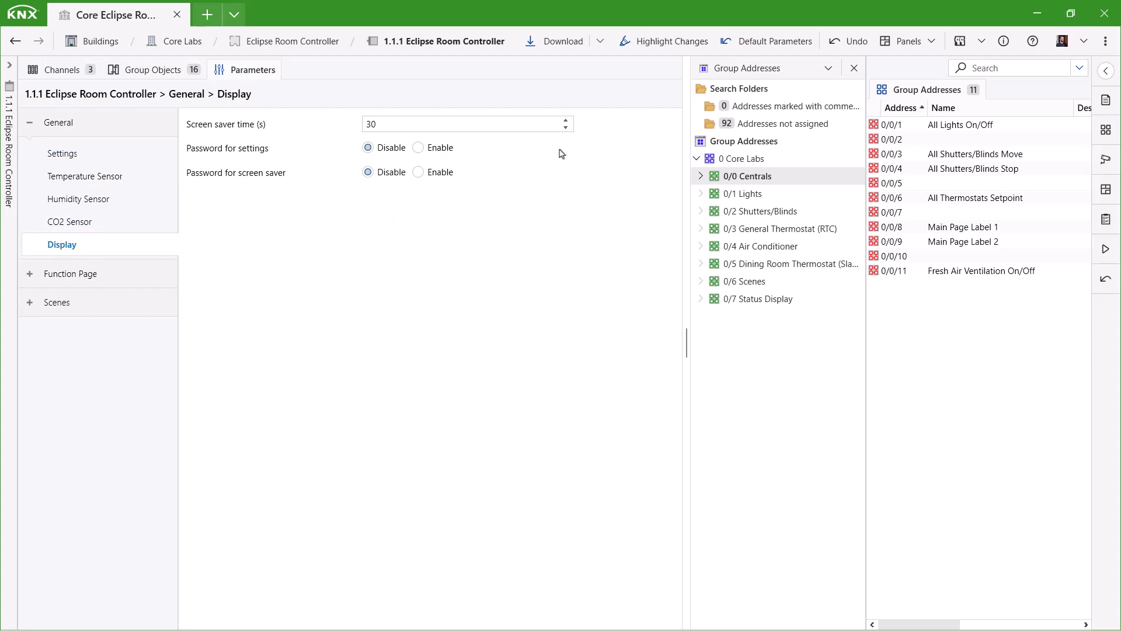
left_click(513, 129)
type("6")
left_click(438, 154)
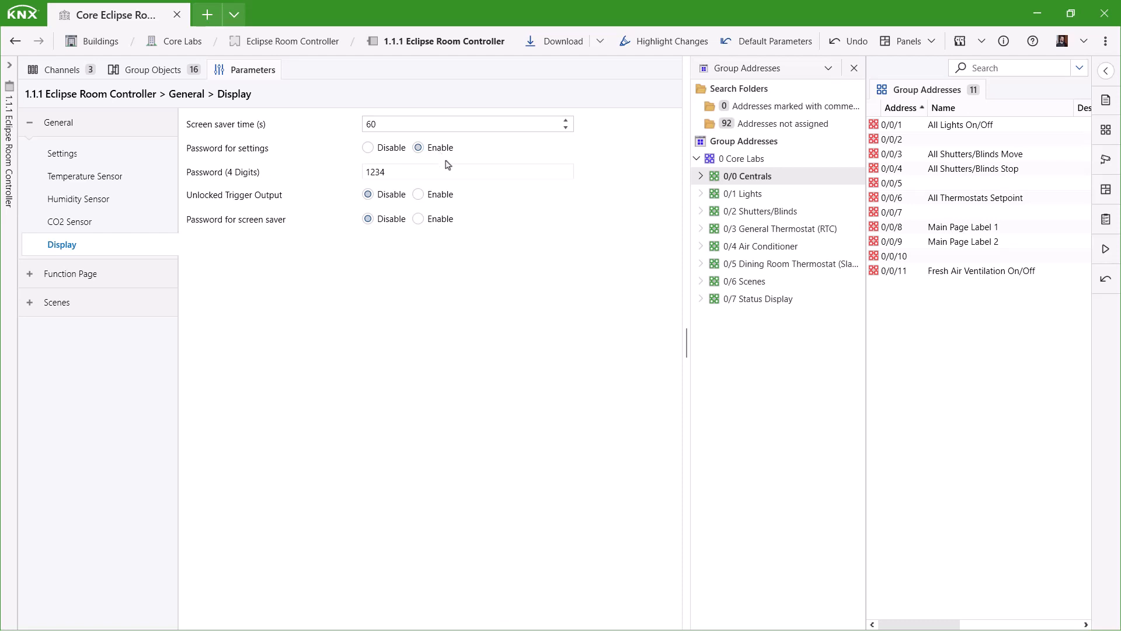
double_click(392, 174)
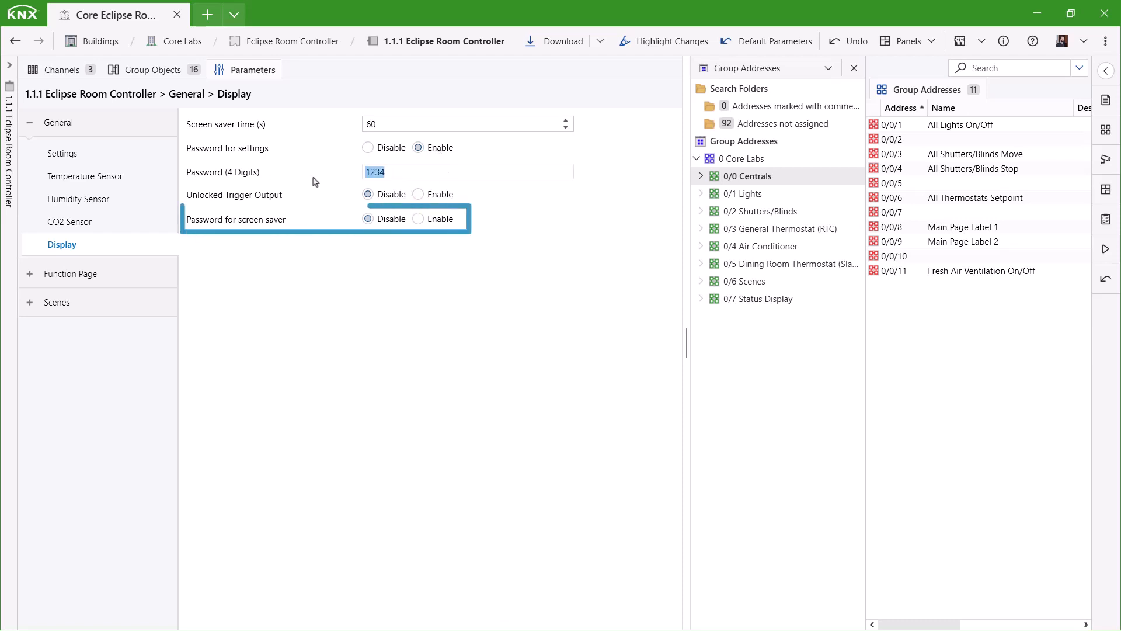
type("4321")
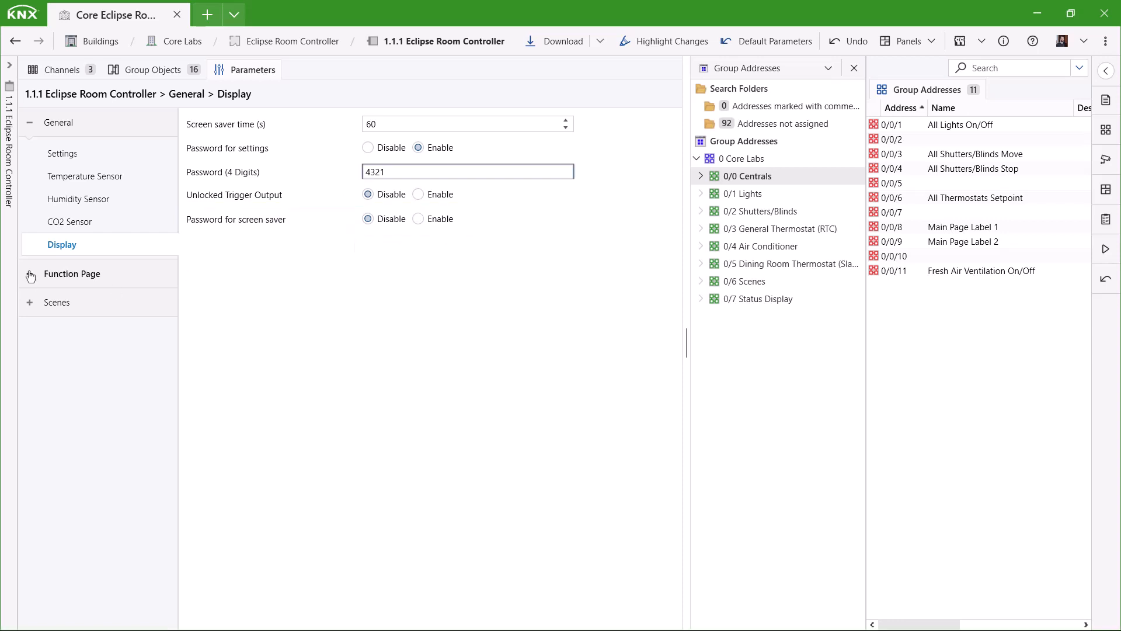
left_click(65, 274)
left_click(62, 305)
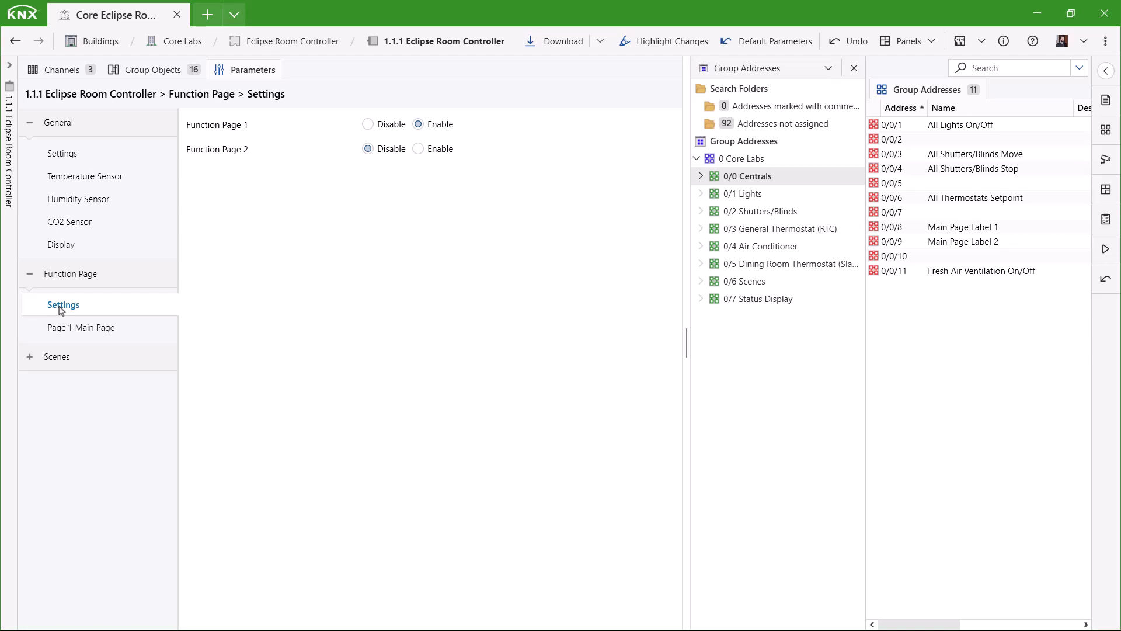
Give Page 1-Main Page the Home Page icon and status items Temperature, Humidity and Air Quality.
left_click(87, 328)
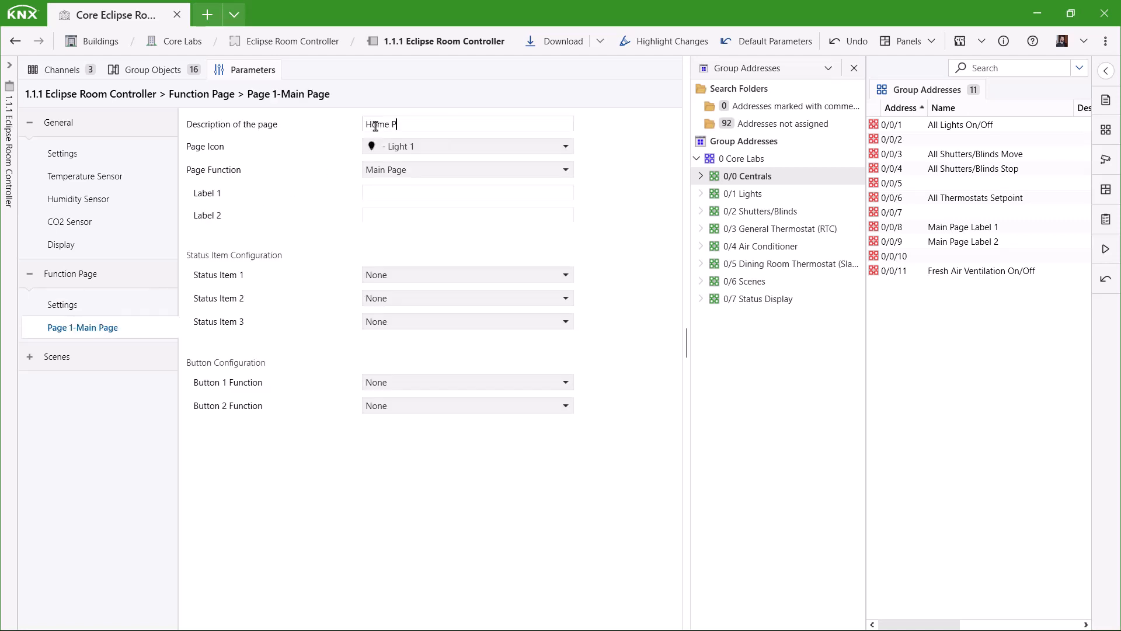
left_click(402, 147)
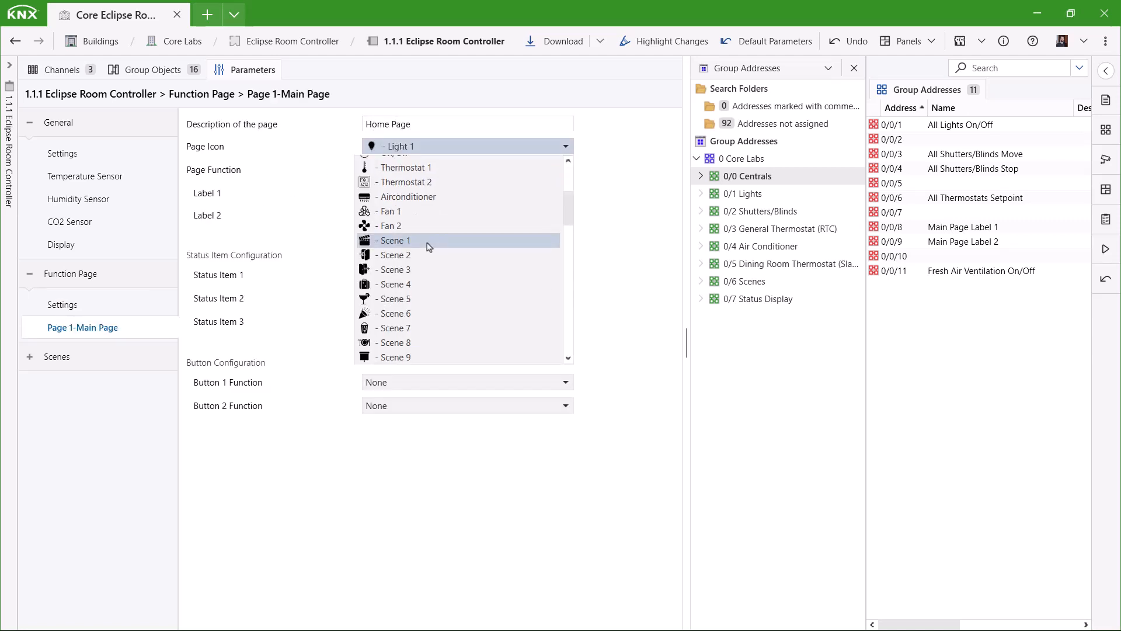
scroll(402, 233, "up", 3)
left_click(397, 202)
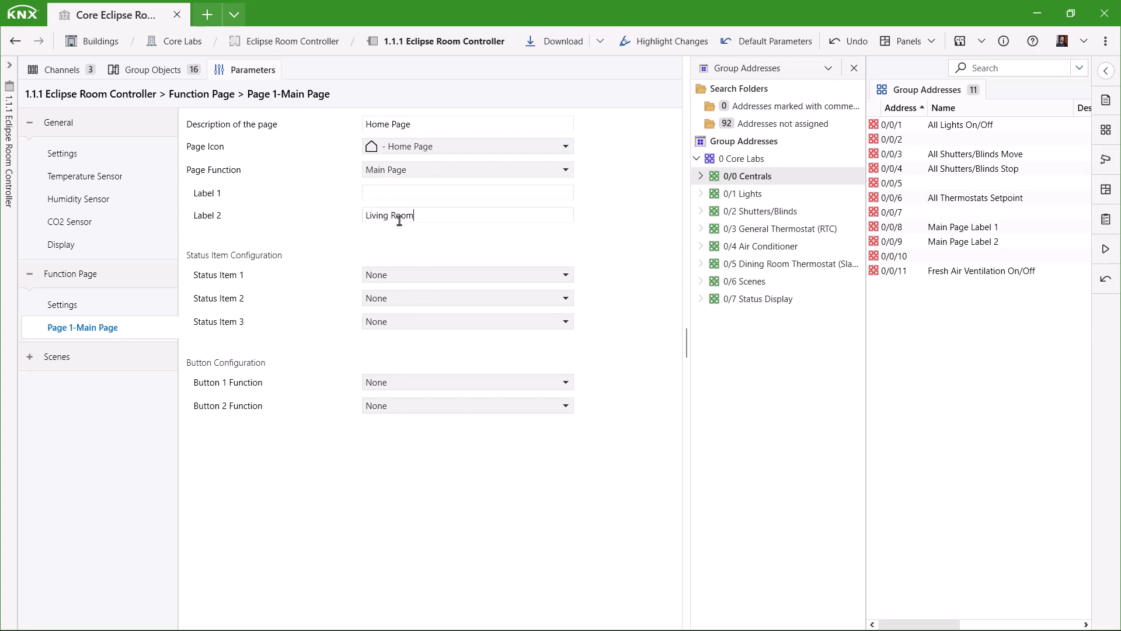
left_click(407, 275)
left_click(418, 310)
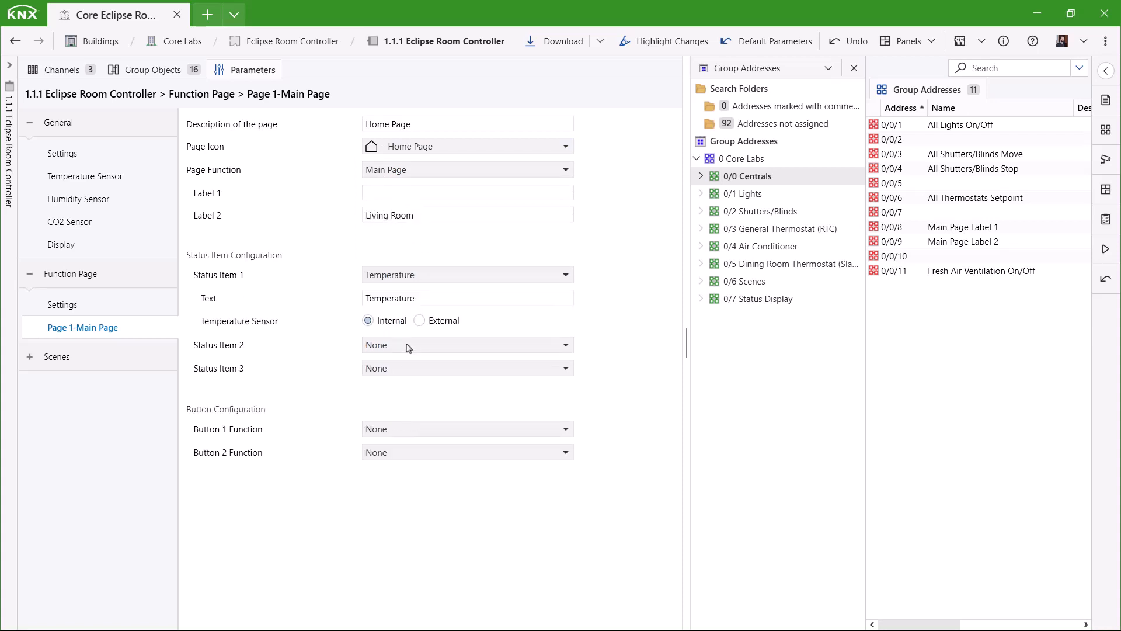
left_click(408, 345)
left_click(397, 395)
left_click(414, 415)
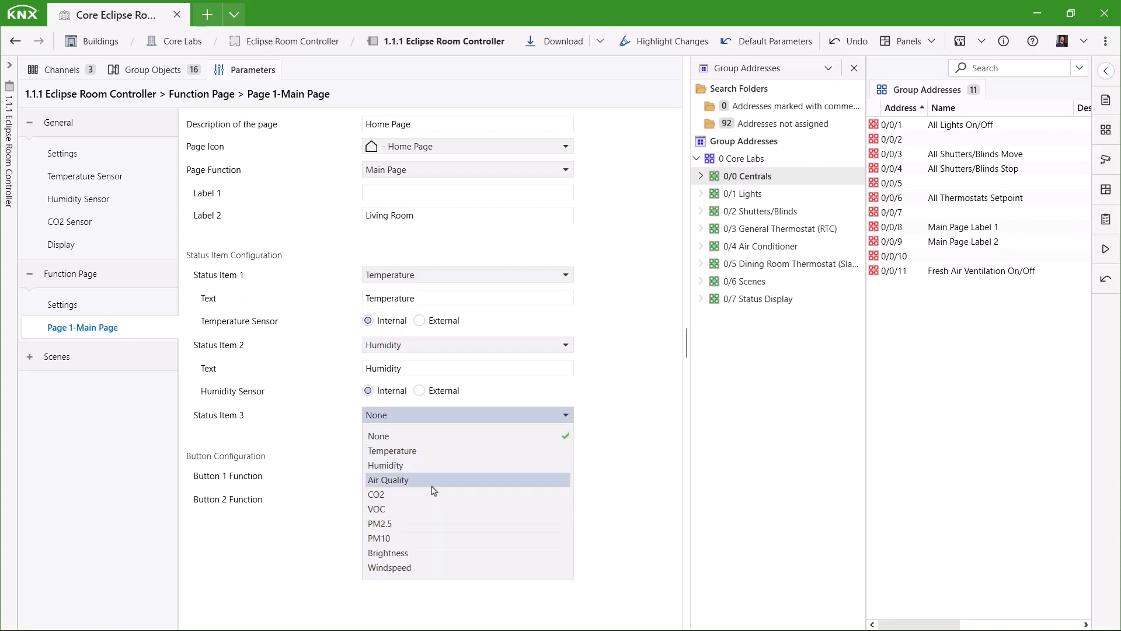
left_click(433, 485)
Make Button 1 a 1 Byte Scene Control with the Scene 3 icon and text 'Enter Room'.
left_click(424, 499)
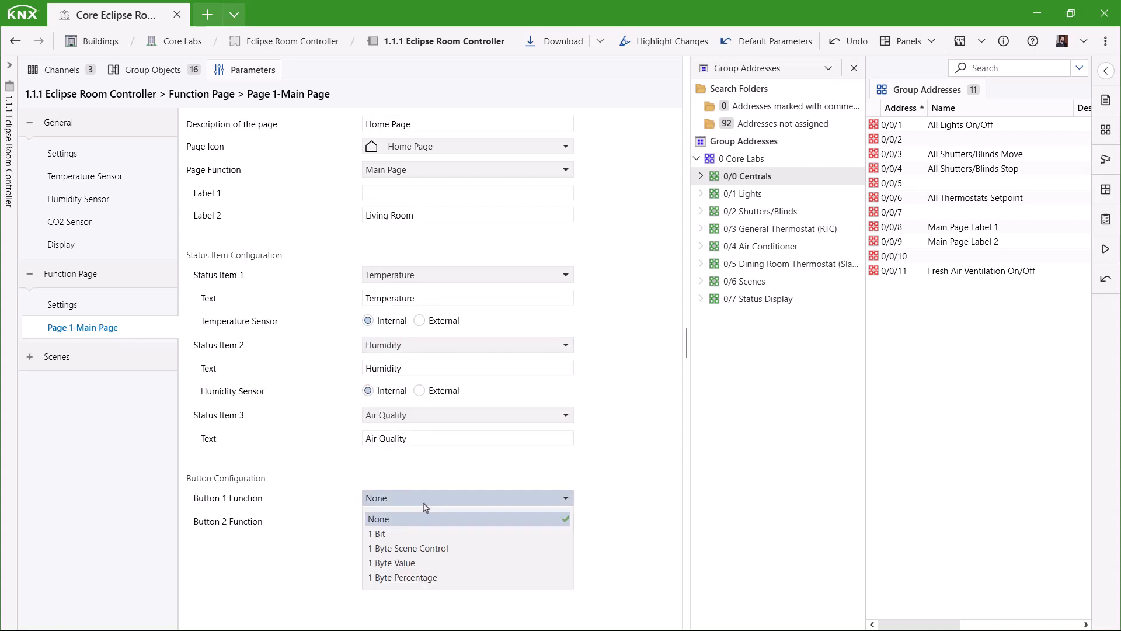
left_click(397, 548)
left_click(412, 544)
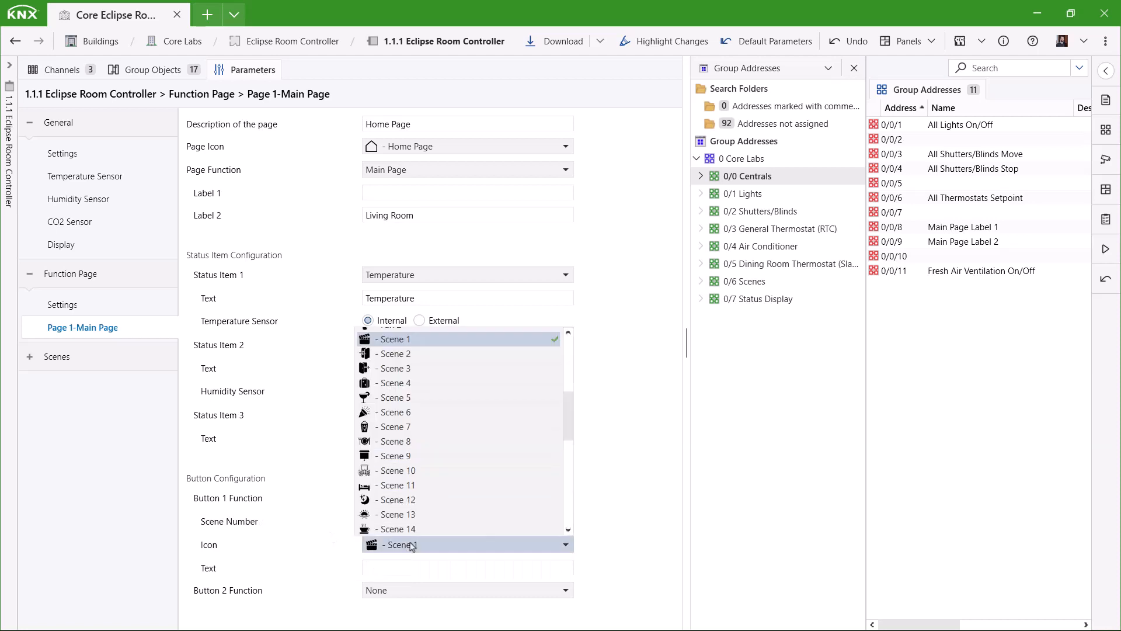
scroll(448, 437, "down", 1)
scroll(447, 409, "down", 1)
scroll(446, 435, "up", 3)
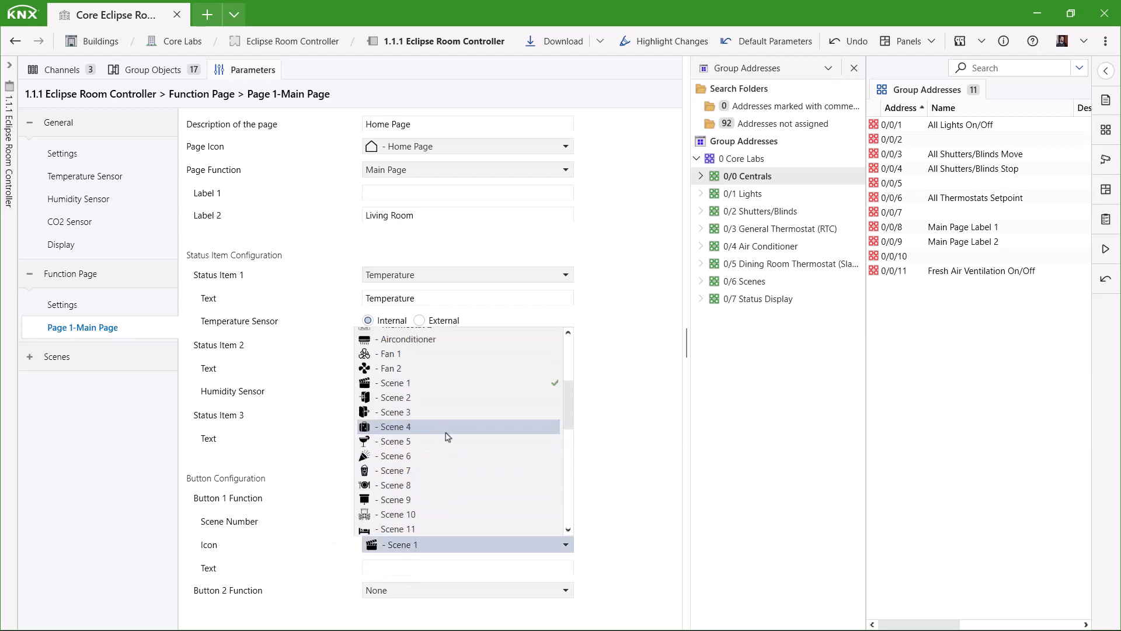
left_click(444, 413)
left_click(387, 572)
type("Enter Ro")
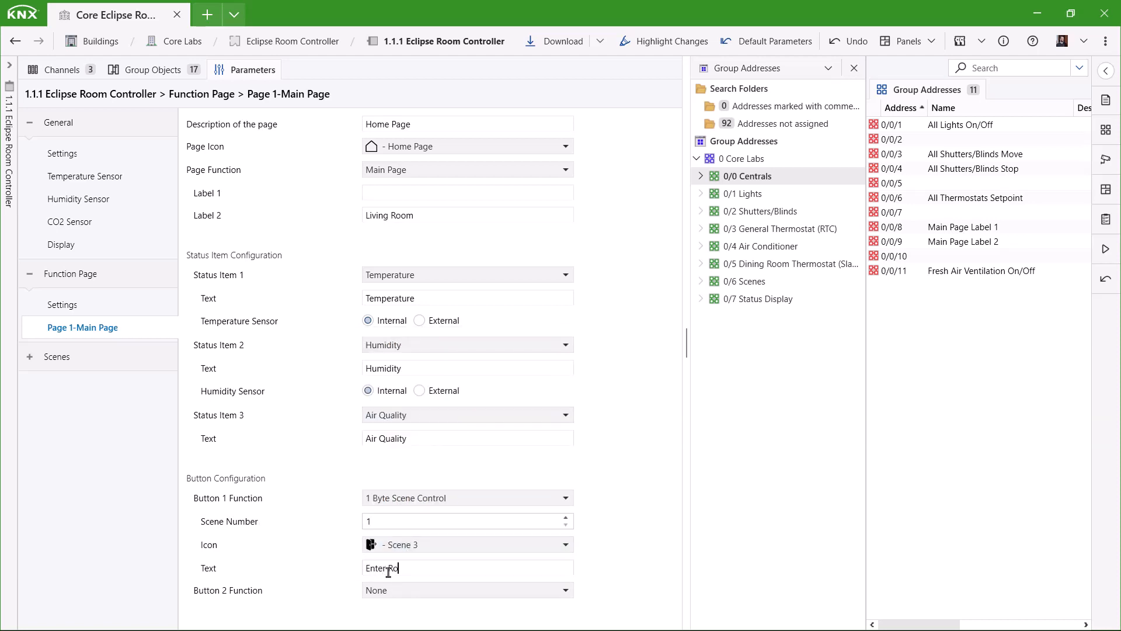
type("om")
Make Button 2 a 1 Byte Scene Control for scene 2 with the Scene 2 icon.
left_click(403, 591)
left_click(408, 548)
scroll(579, 570, "down", 1)
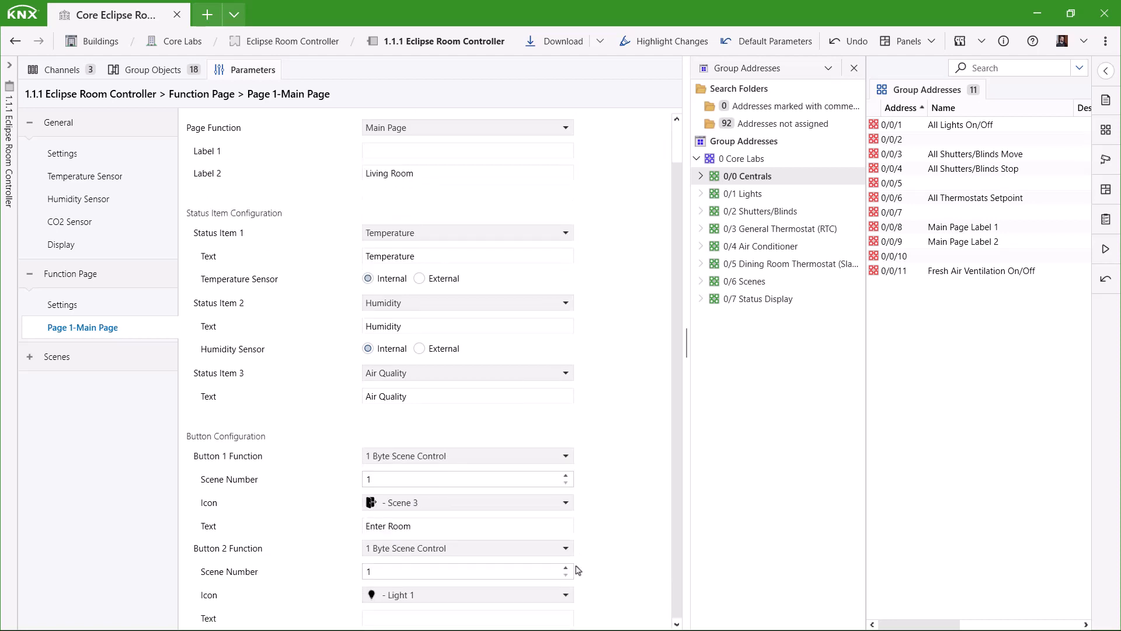
left_click(566, 567)
left_click(438, 595)
scroll(441, 546, "up", 1)
left_click(408, 466)
left_click(401, 618)
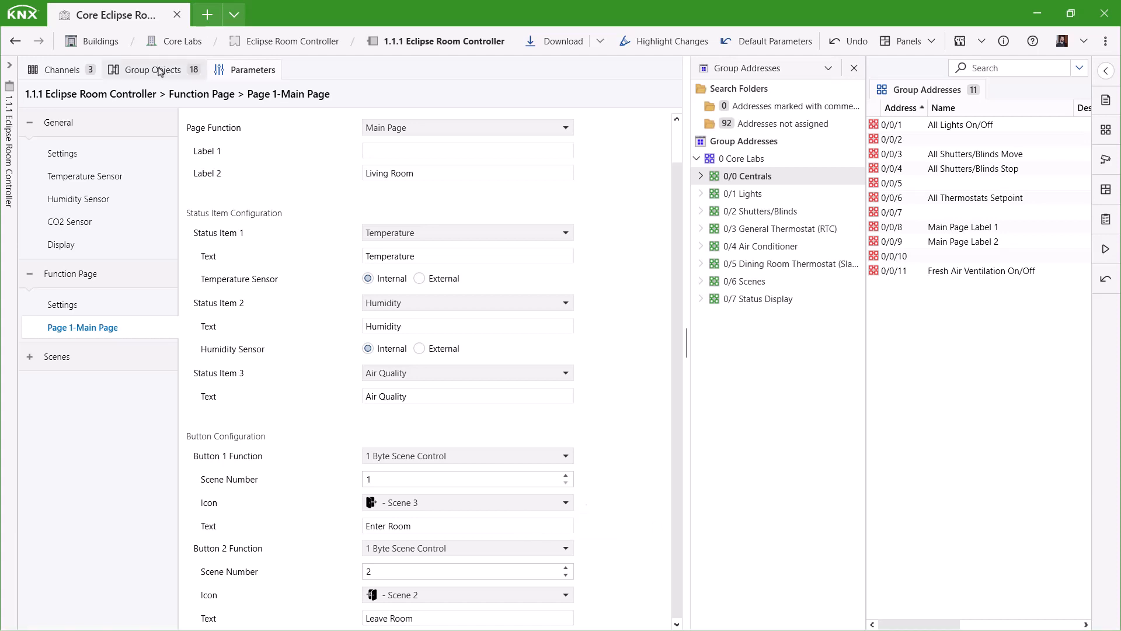
Link the Page 1 button object to 0/6/0 Scene Recall and Labels 1 and 2 to 0/0/8 and 0/0/9.
left_click(159, 71)
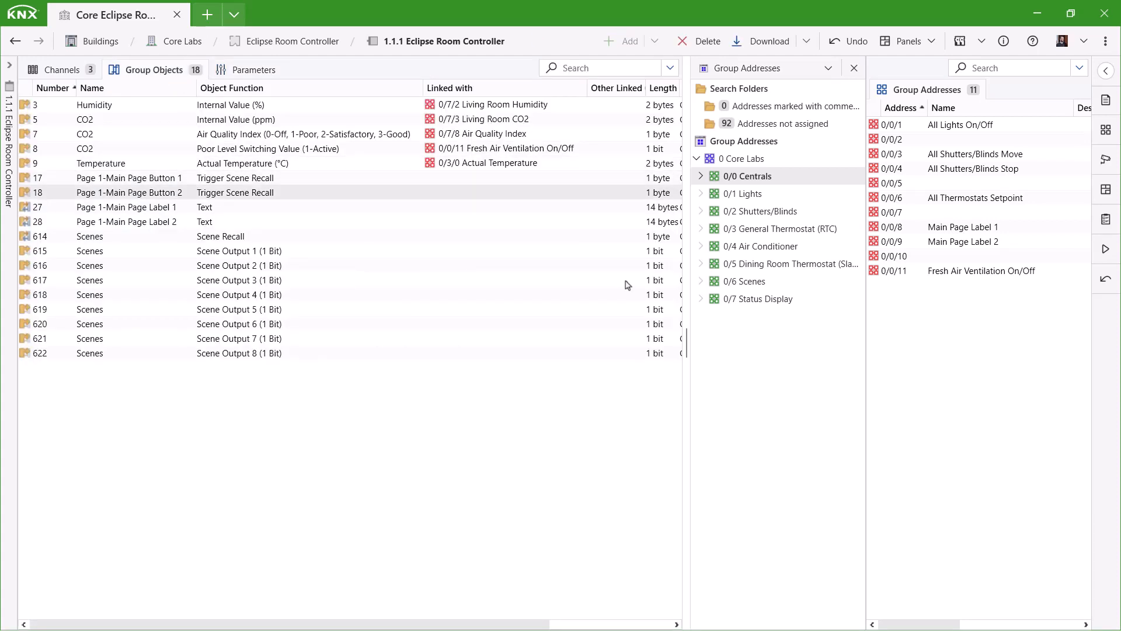
left_click(745, 280)
left_click_drag(271, 178, 934, 127)
left_click(750, 176)
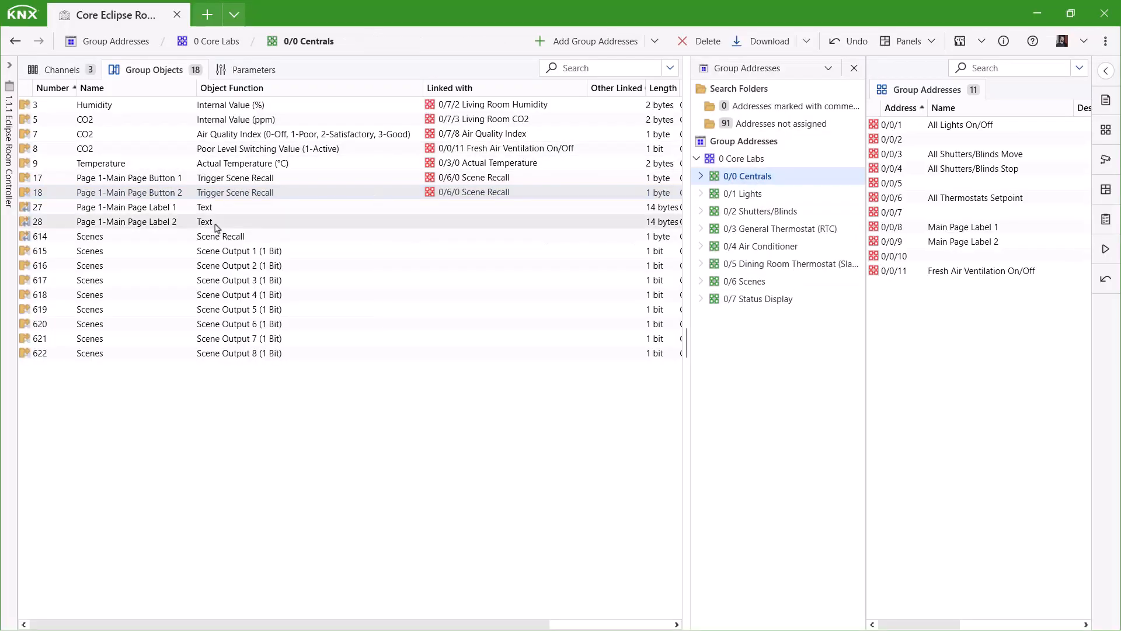
left_click_drag(214, 208, 946, 232)
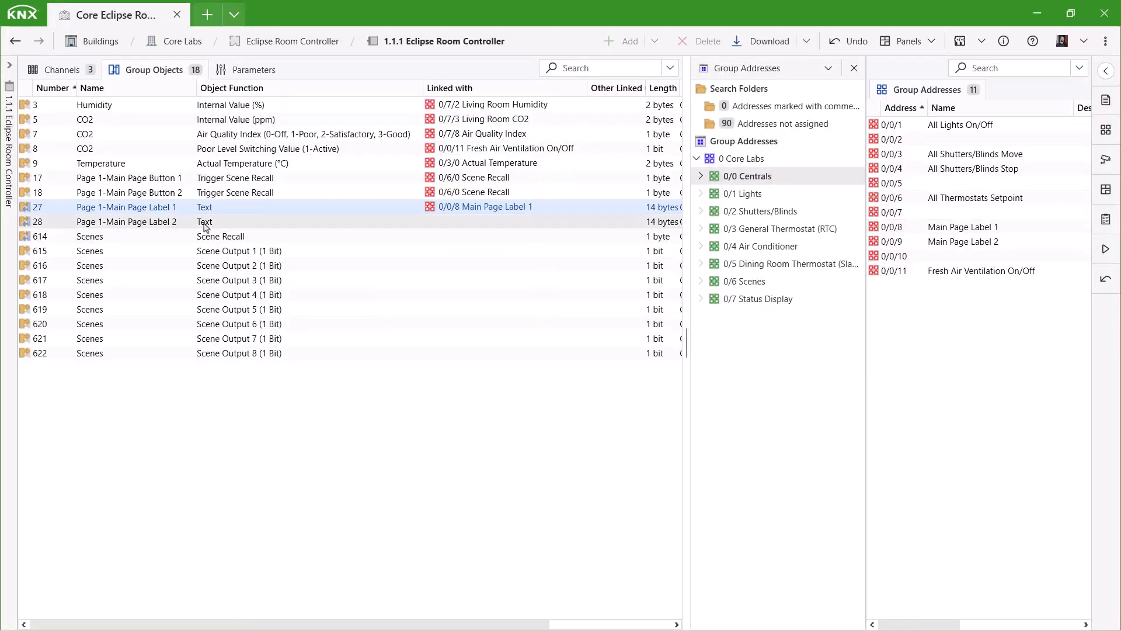
left_click_drag(206, 227, 991, 241)
left_click_drag(991, 243, 990, 242)
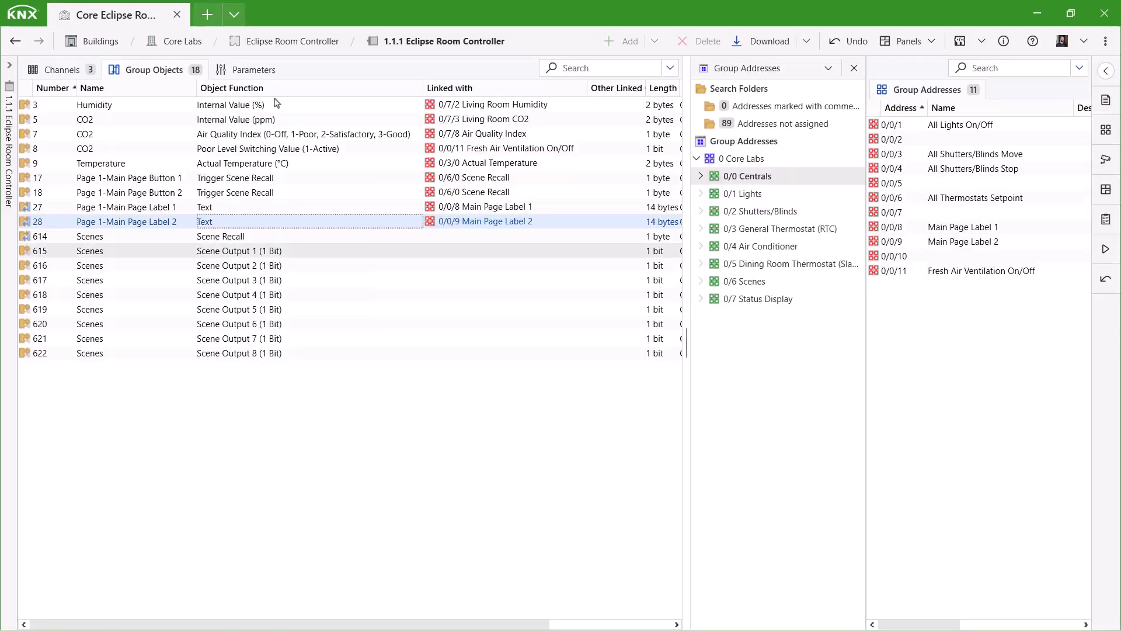
left_click(247, 70)
Enable Function Page 2 as a Navigation Page with description 'Naviga'.
left_click(62, 305)
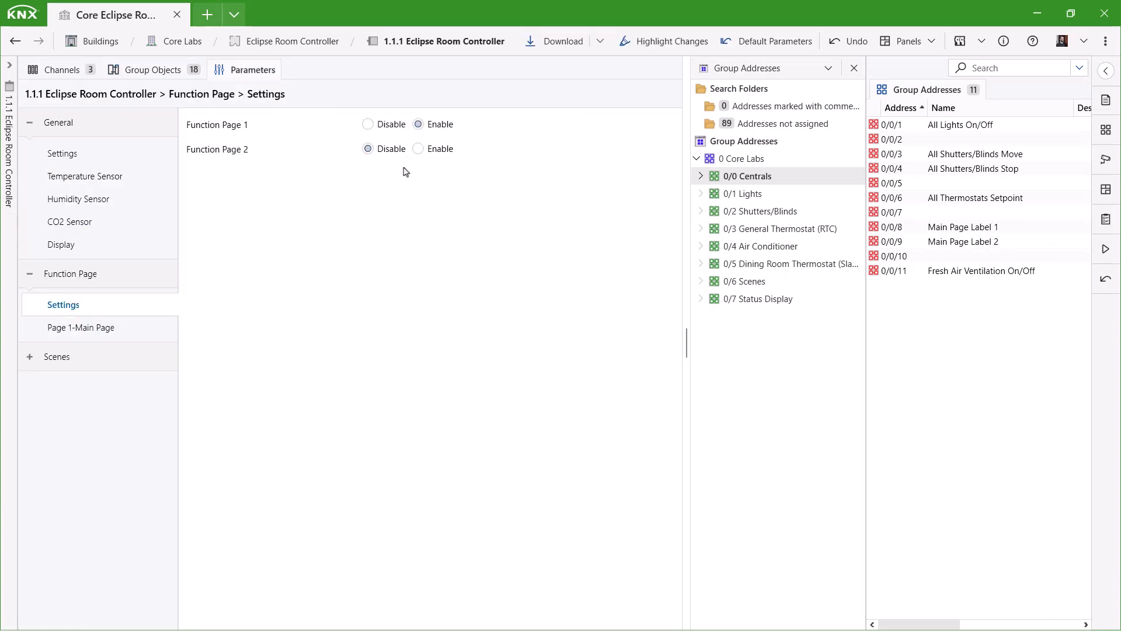
left_click(420, 148)
left_click(108, 356)
left_click(421, 174)
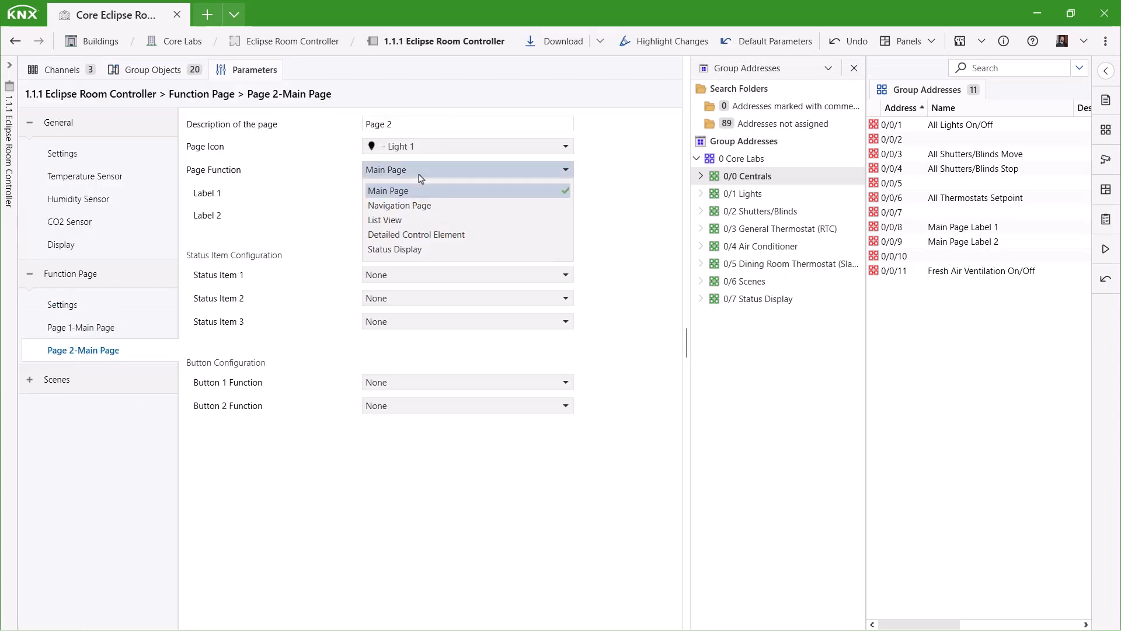
left_click(426, 205)
left_click_drag(397, 124, 354, 129)
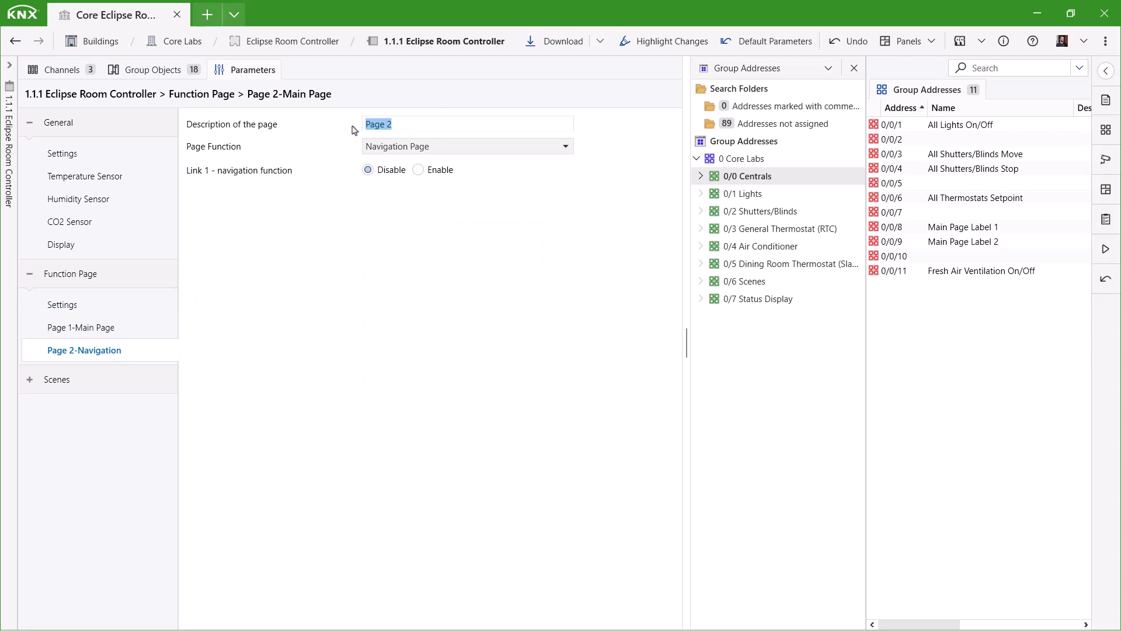
type("Navigation")
Enable Function Page 3 as a List View page with description 'Light'.
left_click(98, 306)
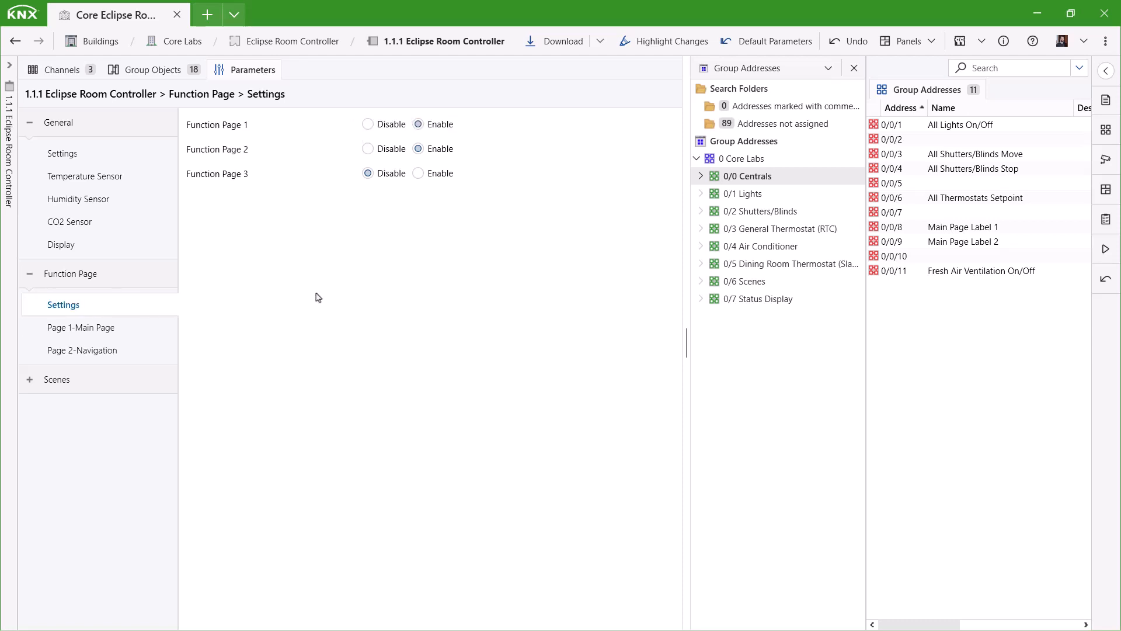
left_click(418, 172)
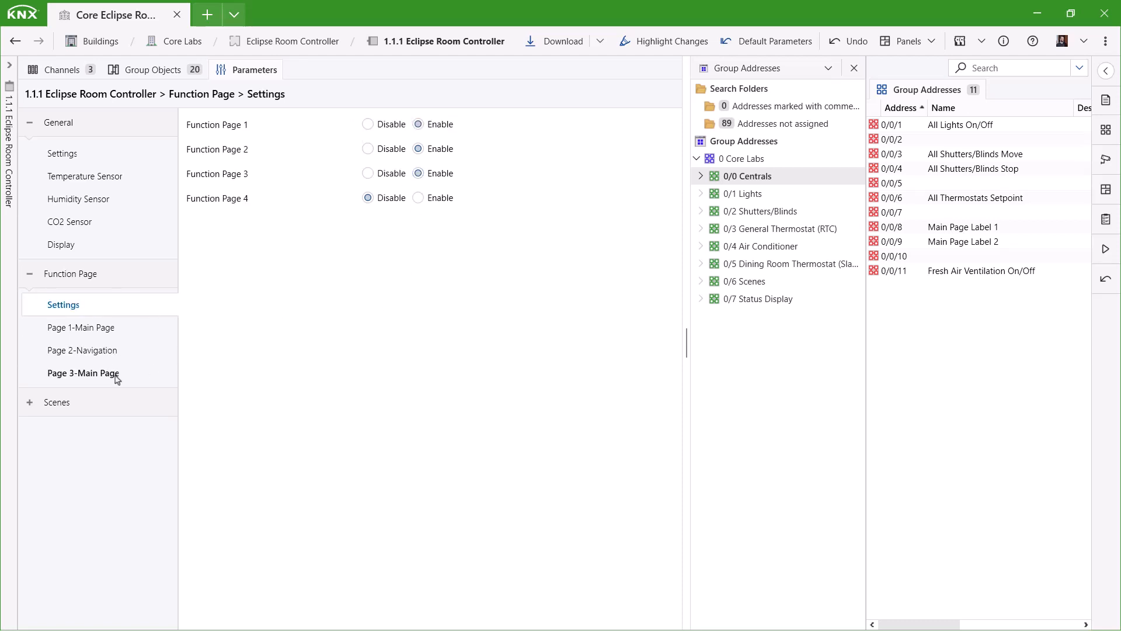
left_click(175, 373)
left_click(503, 175)
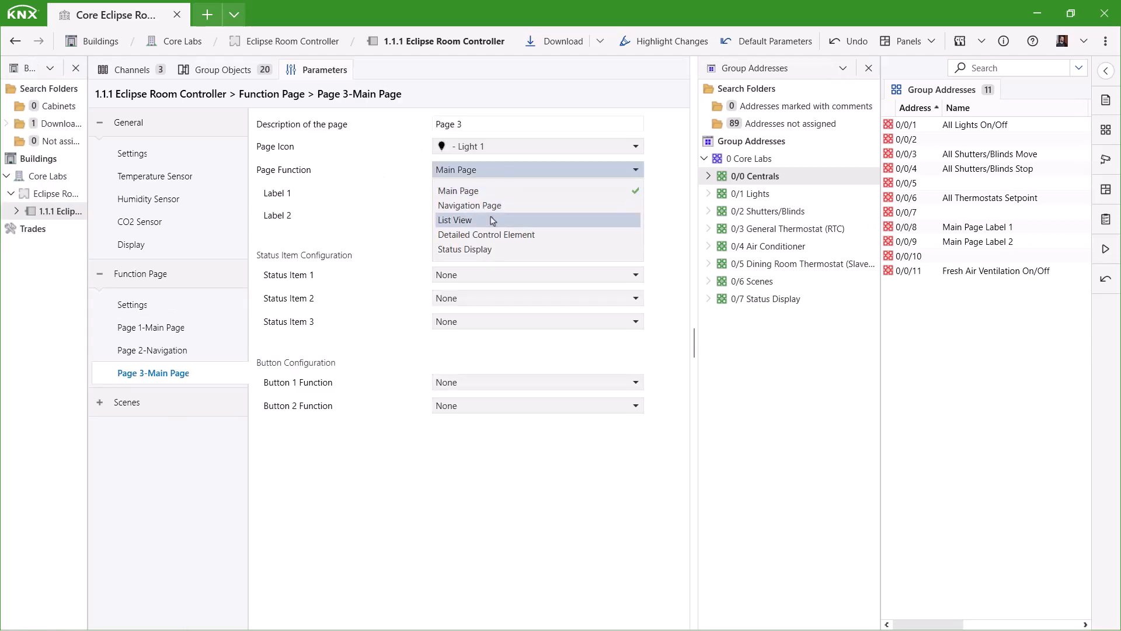
left_click(490, 218)
left_click_drag(476, 125, 417, 124)
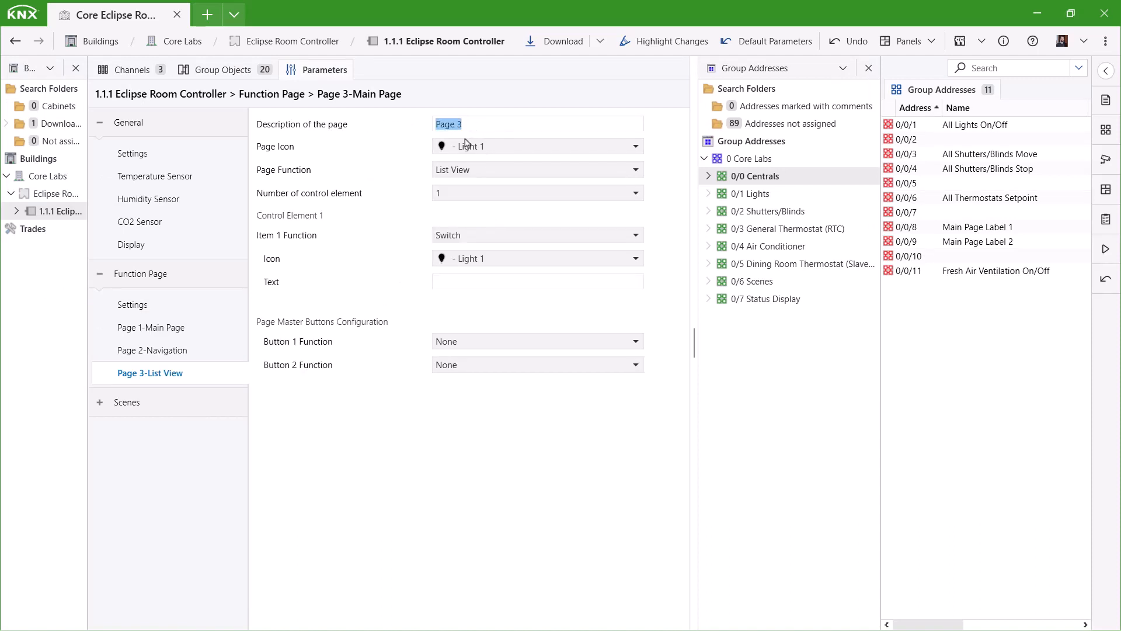
type("Lights")
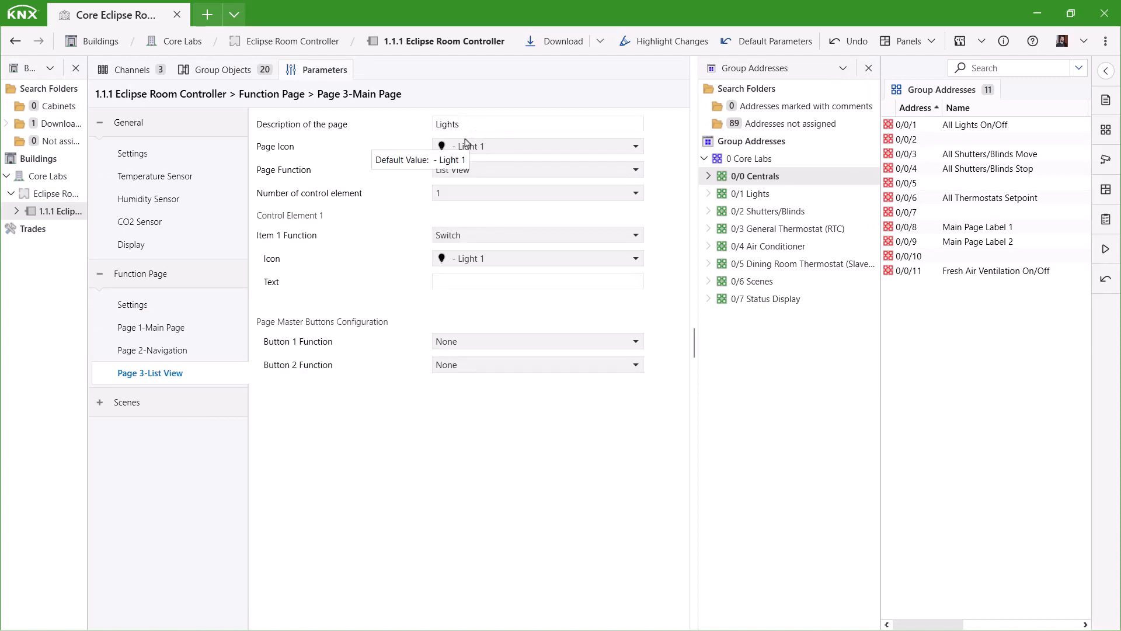
Give the list page four control elements, using Light 2 and Light 4 icons for items 1 and 2.
left_click(759, 195)
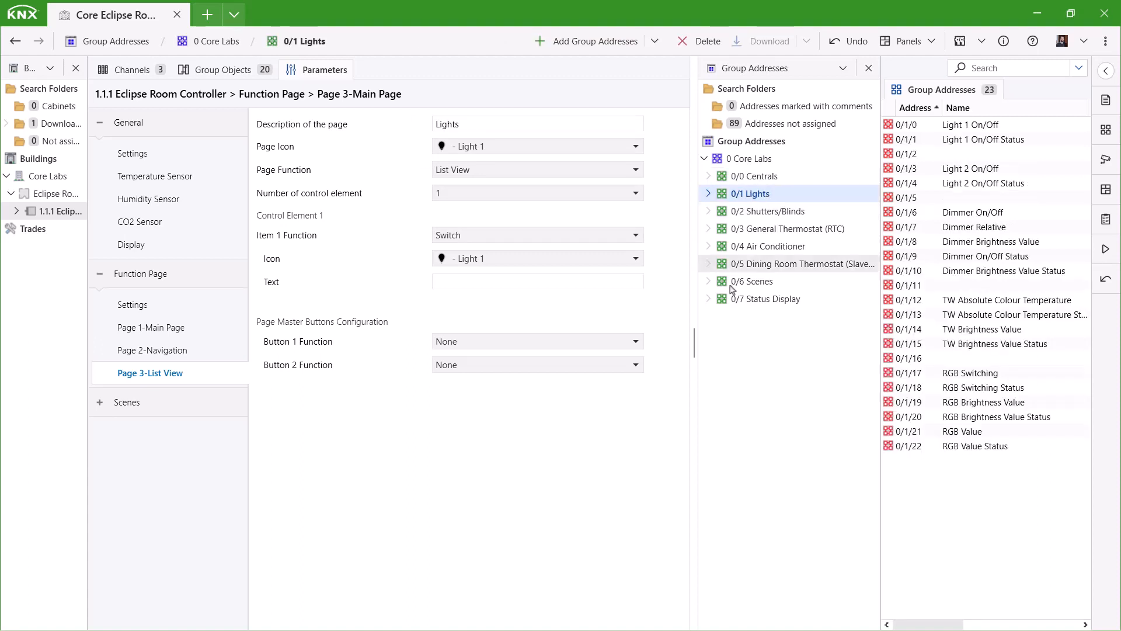
left_click(442, 193)
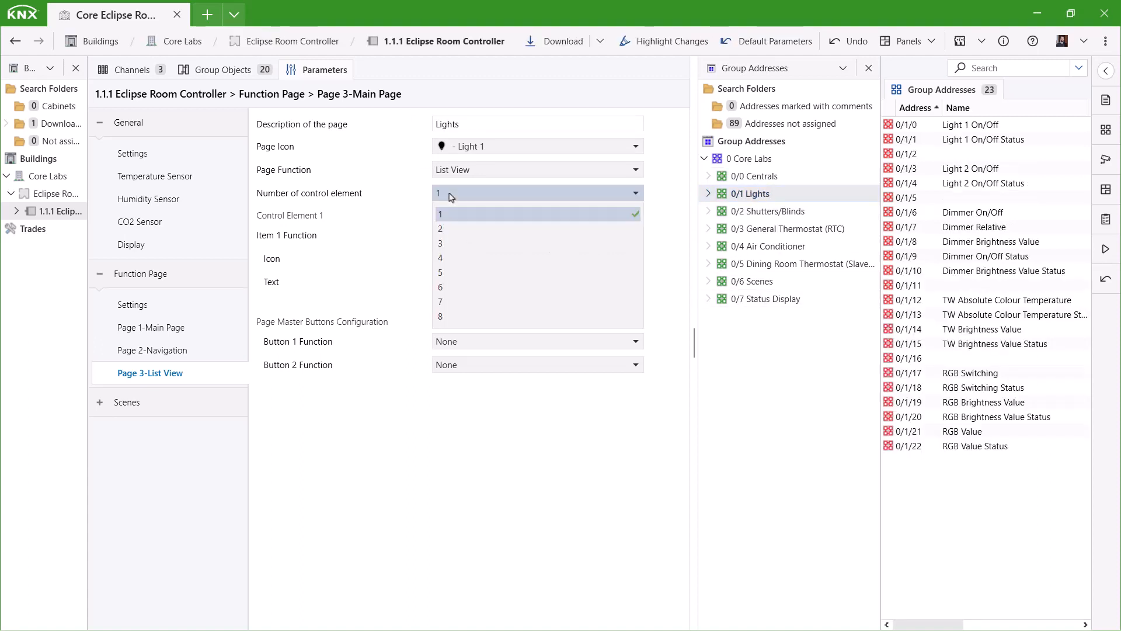
left_click(464, 260)
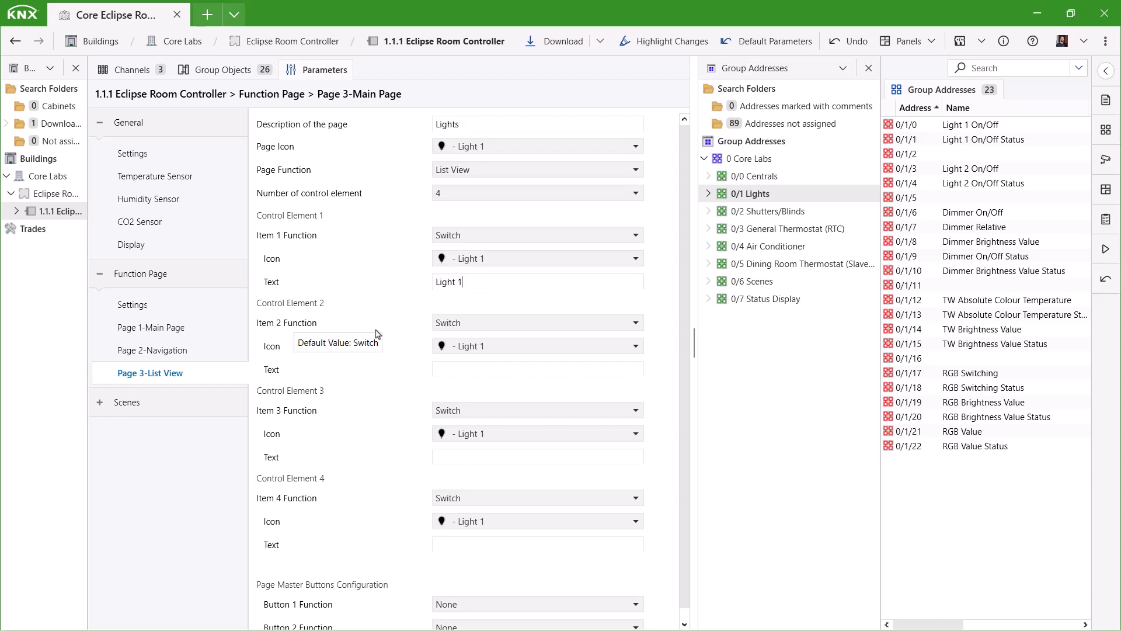
left_click(483, 261)
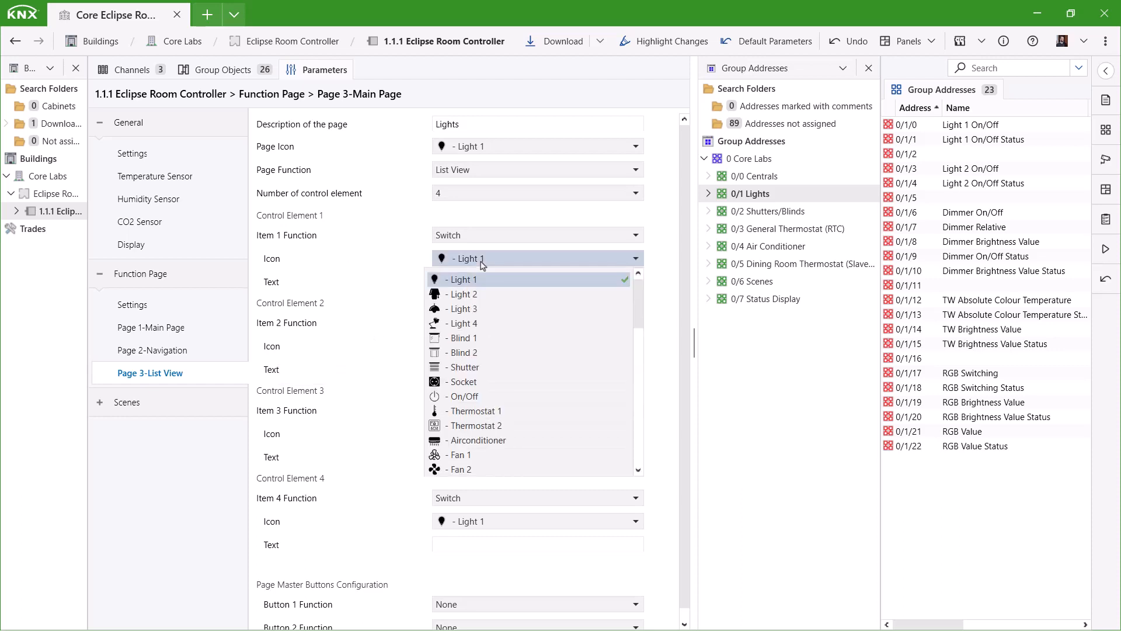
left_click(475, 295)
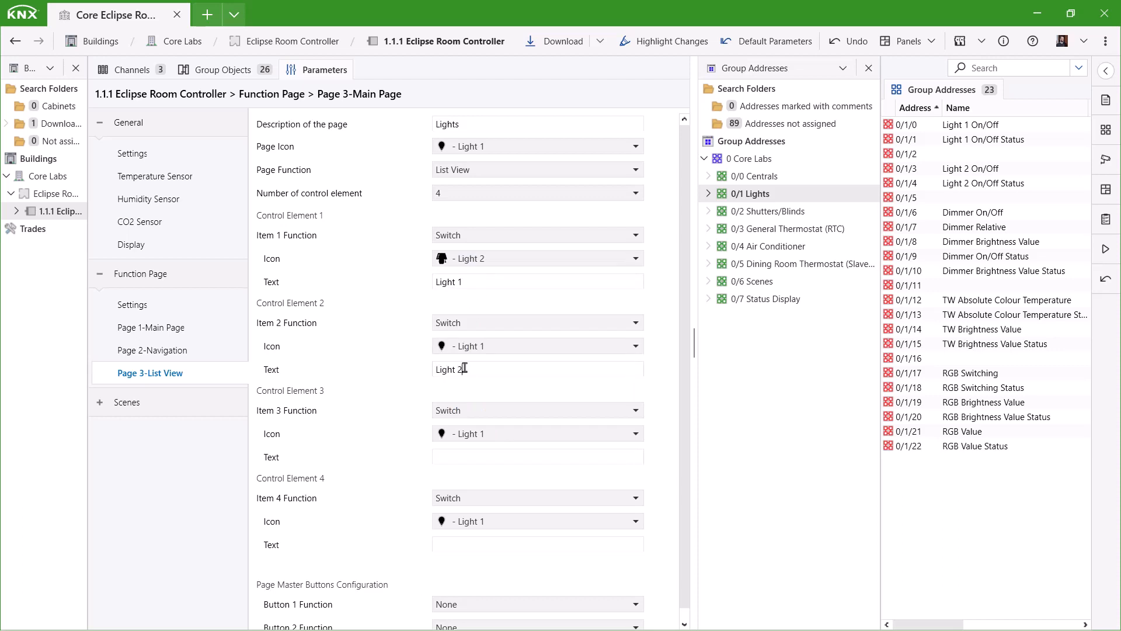
left_click(456, 348)
left_click(482, 416)
Make control element 3 a Dimming control with the Light 3 icon.
scroll(396, 404, "down", 1)
left_click(455, 403)
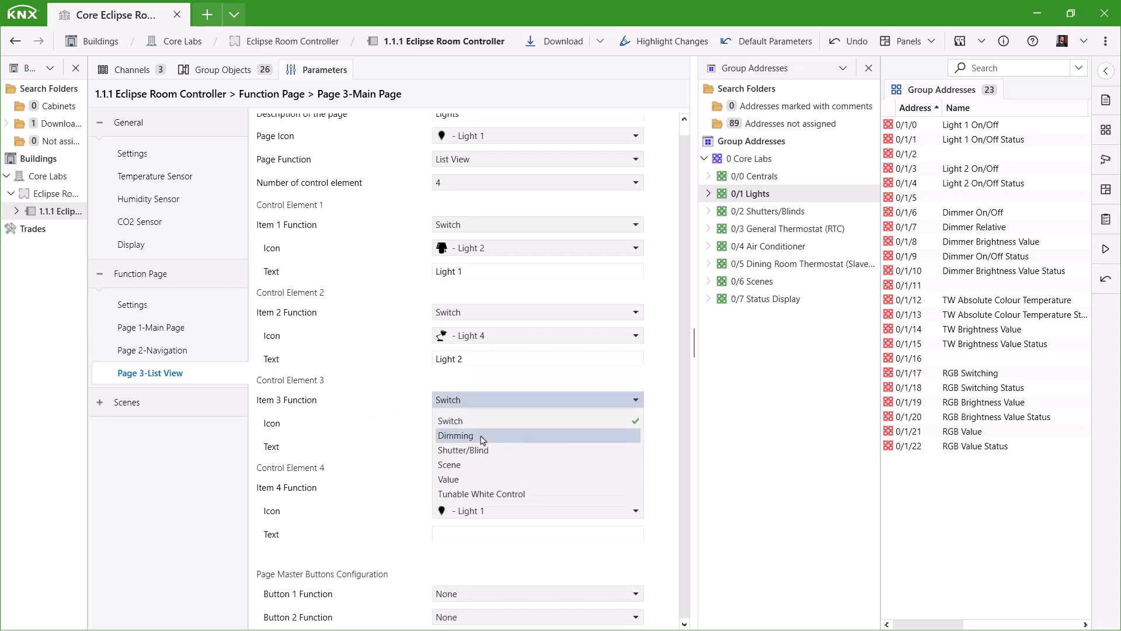
left_click(478, 435)
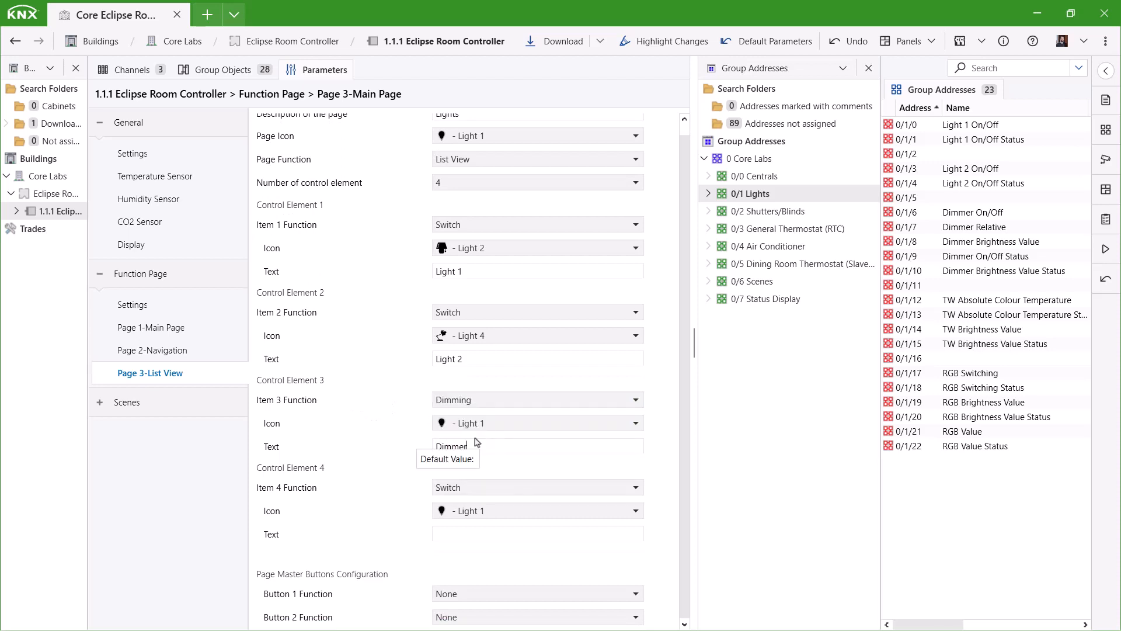
left_click(480, 427)
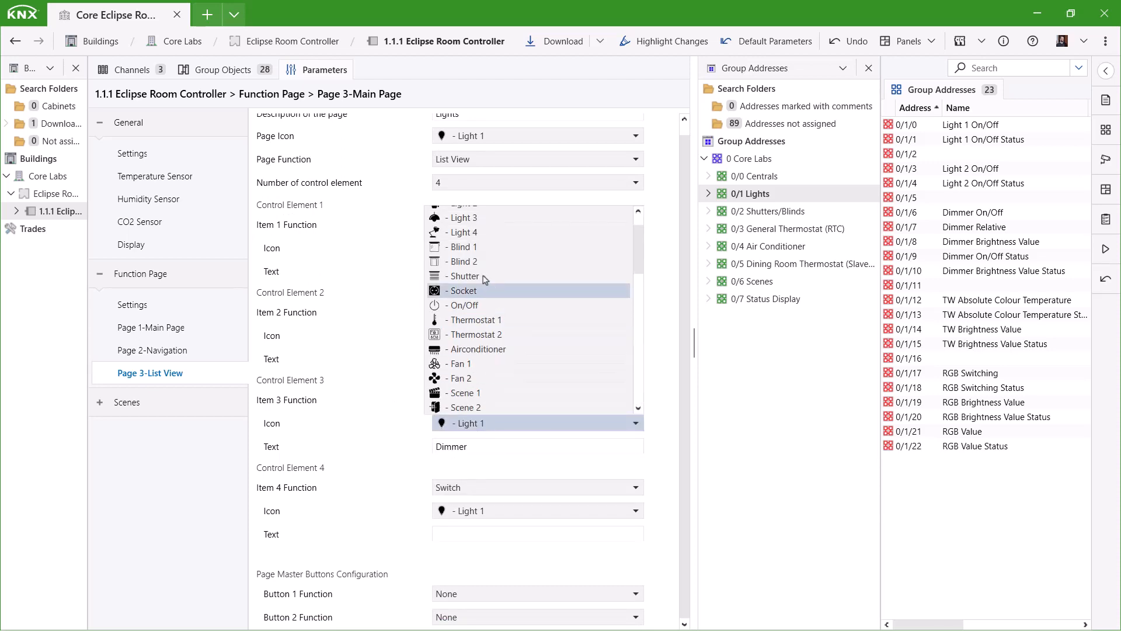
left_click(467, 229)
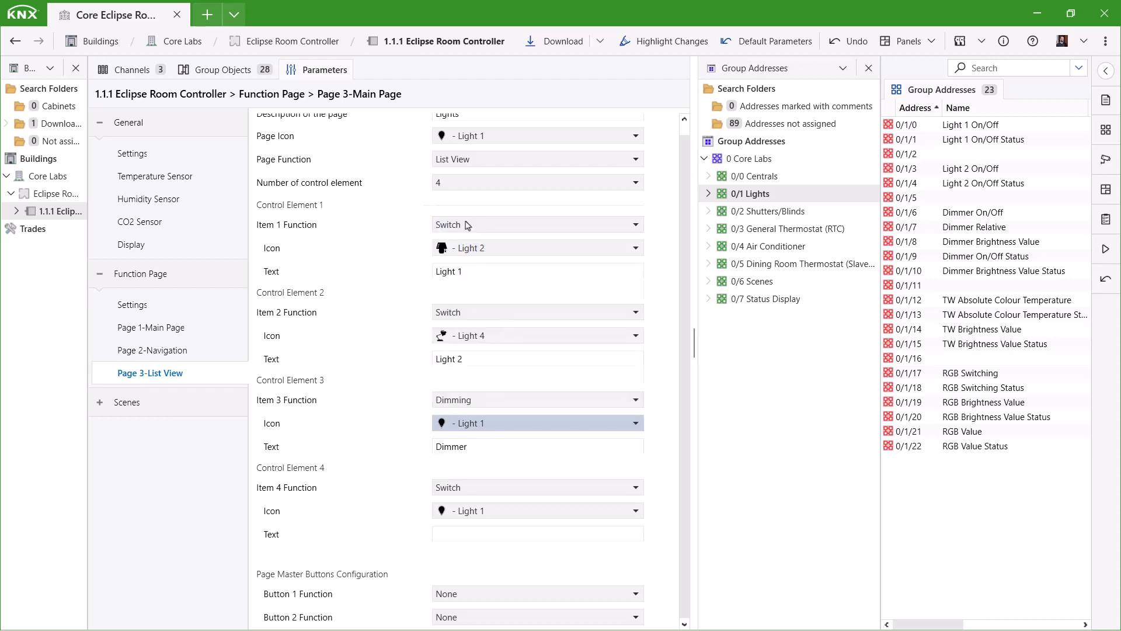
left_click(468, 487)
Make control element 4 a Tunable White Control with the Light 1 icon and 2000–6000 range.
left_click(467, 582)
scroll(452, 508, "down", 1)
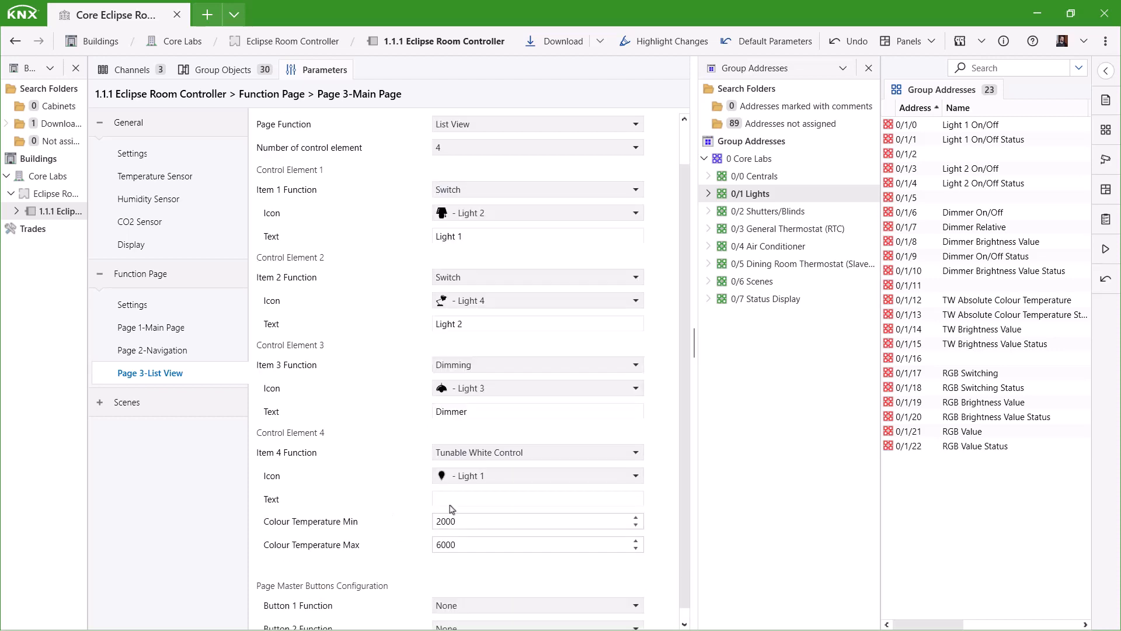
left_click(474, 484)
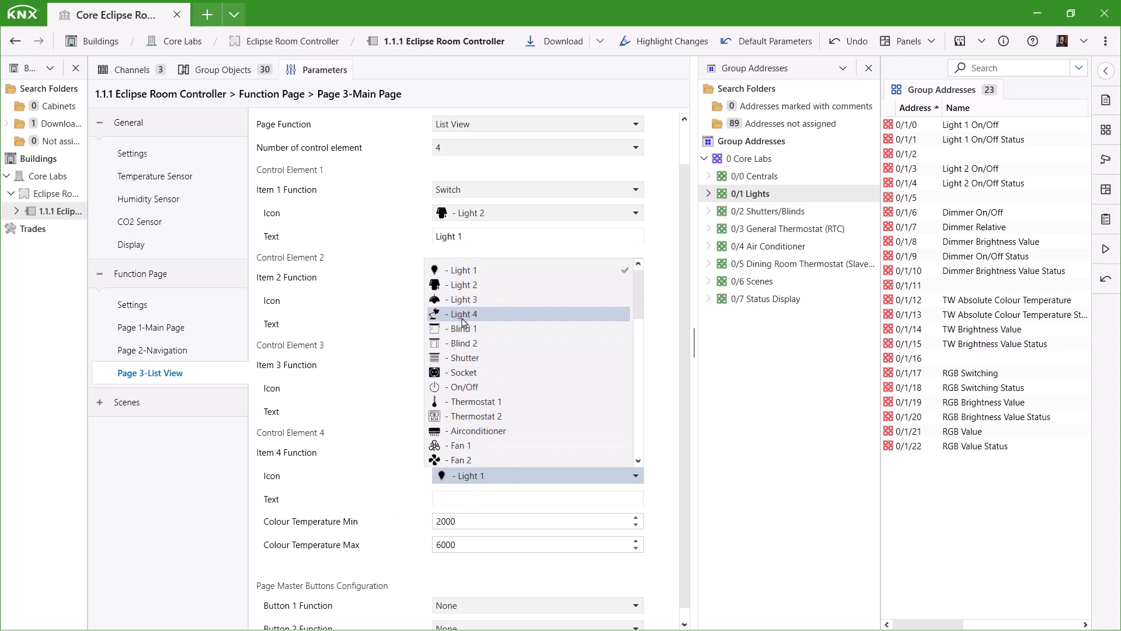
left_click(450, 271)
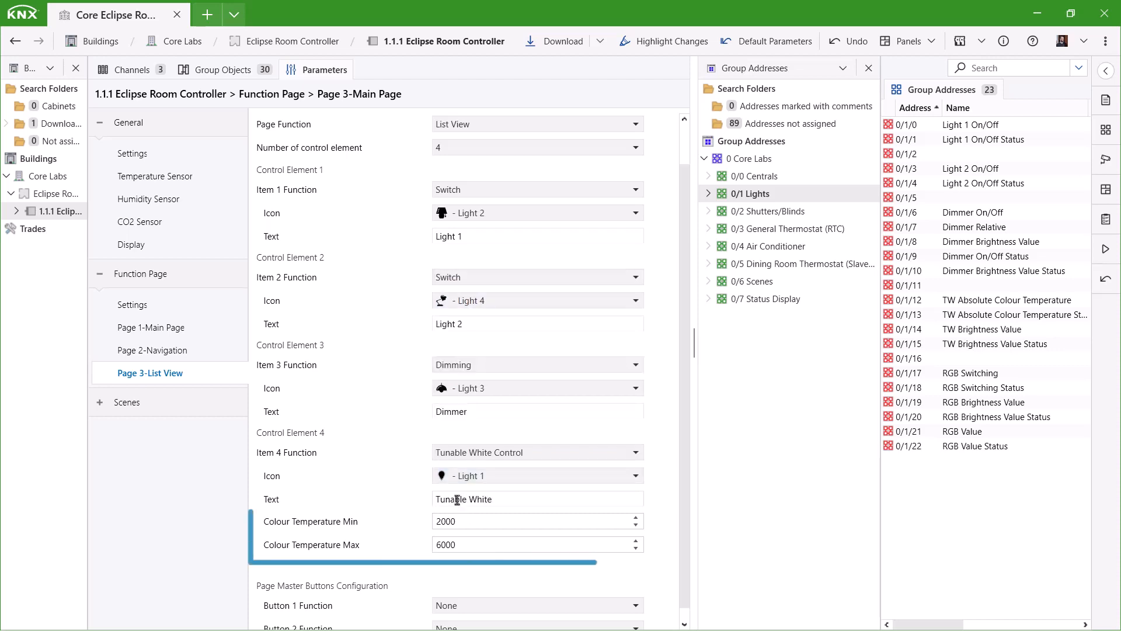
left_click(476, 522)
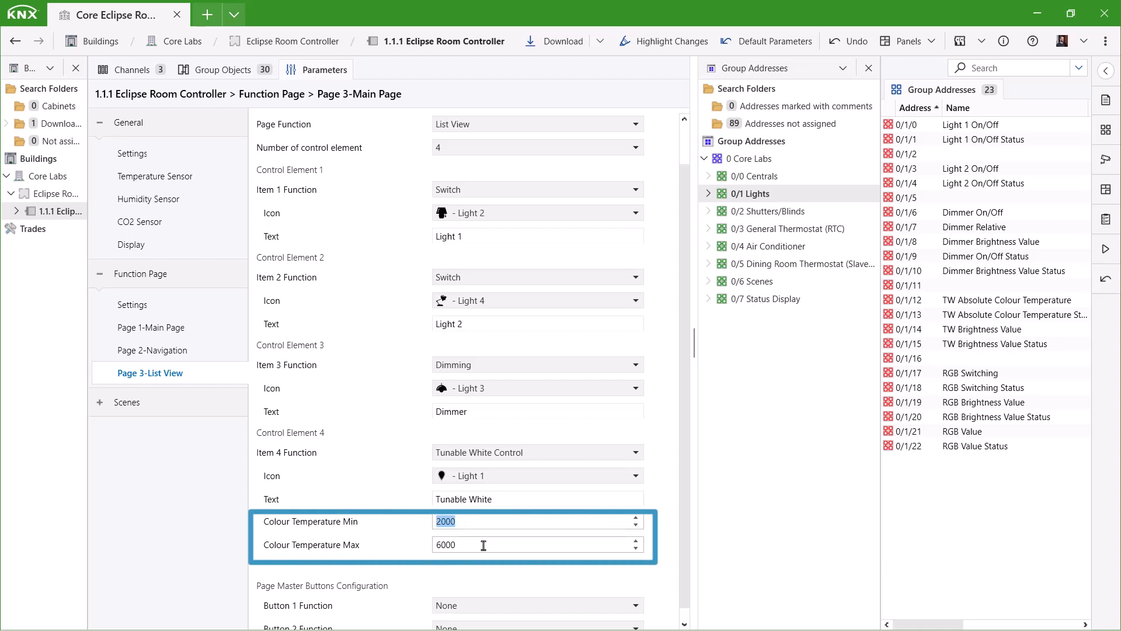
left_click(487, 545)
scroll(444, 578, "down", 1)
Set both master buttons to 1 Bit, labelling master button 1 'All On'.
left_click(455, 595)
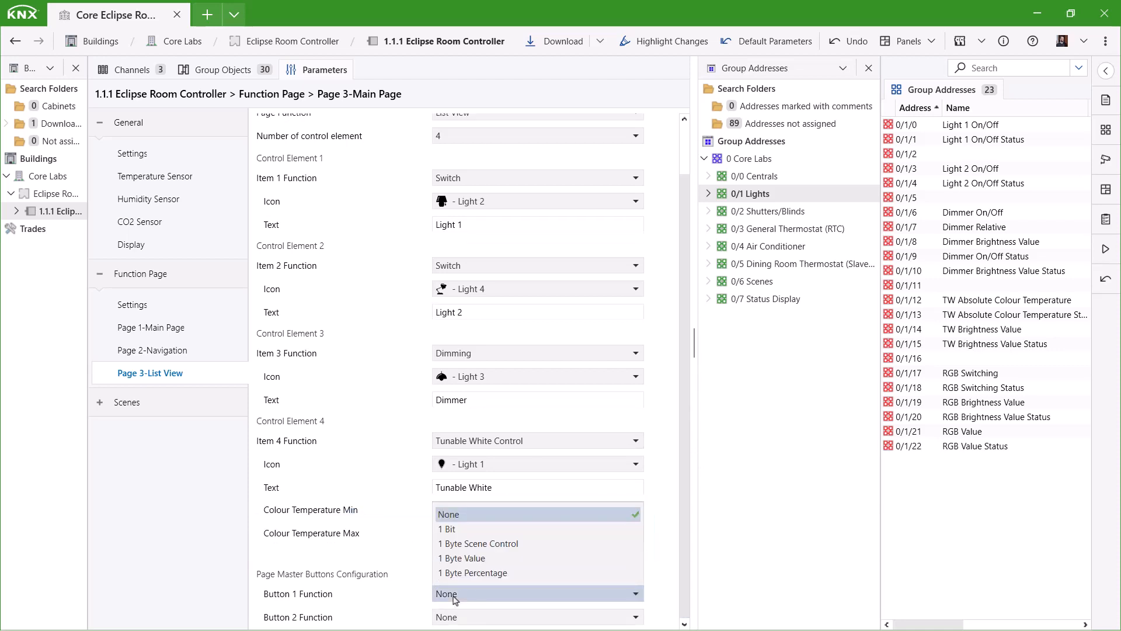
left_click(447, 528)
scroll(462, 598, "down", 2)
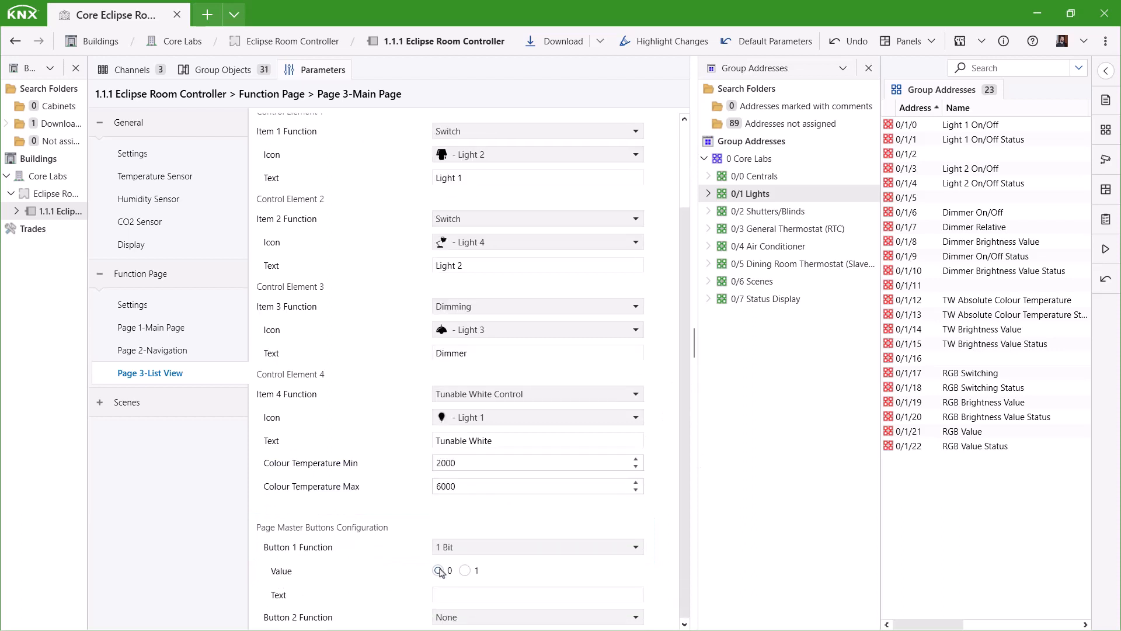
type("All")
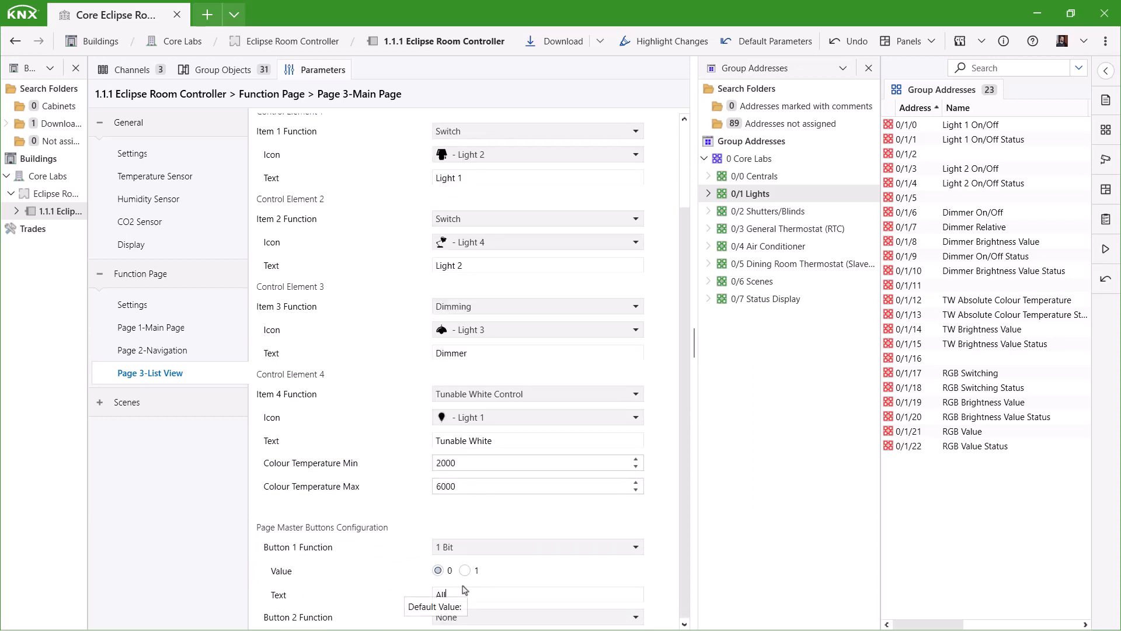
left_click(491, 595)
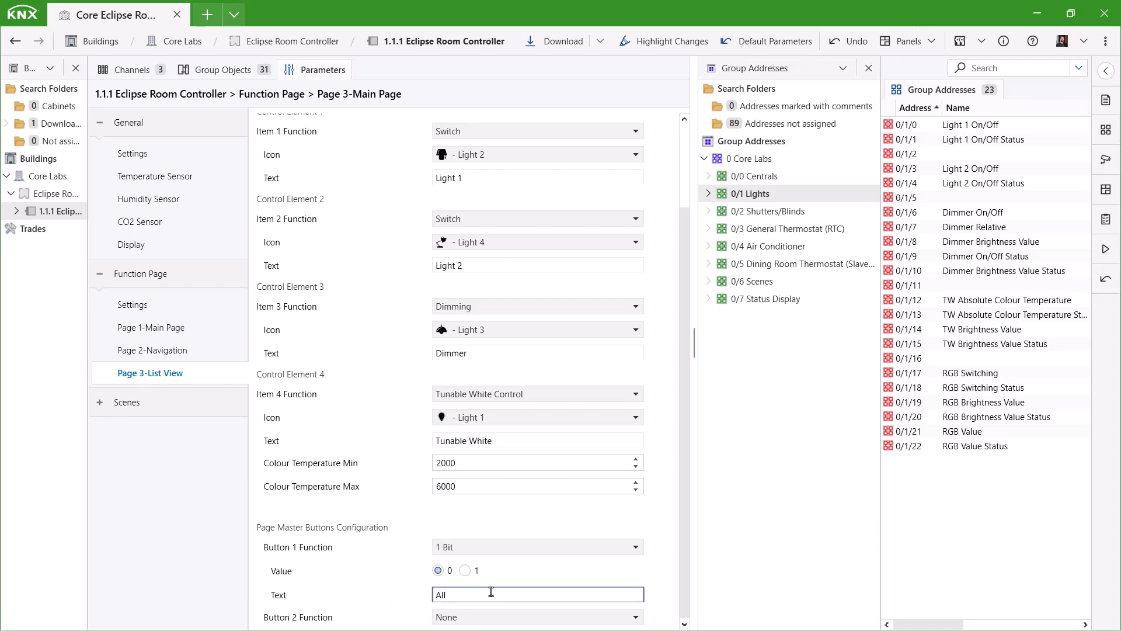
type("On")
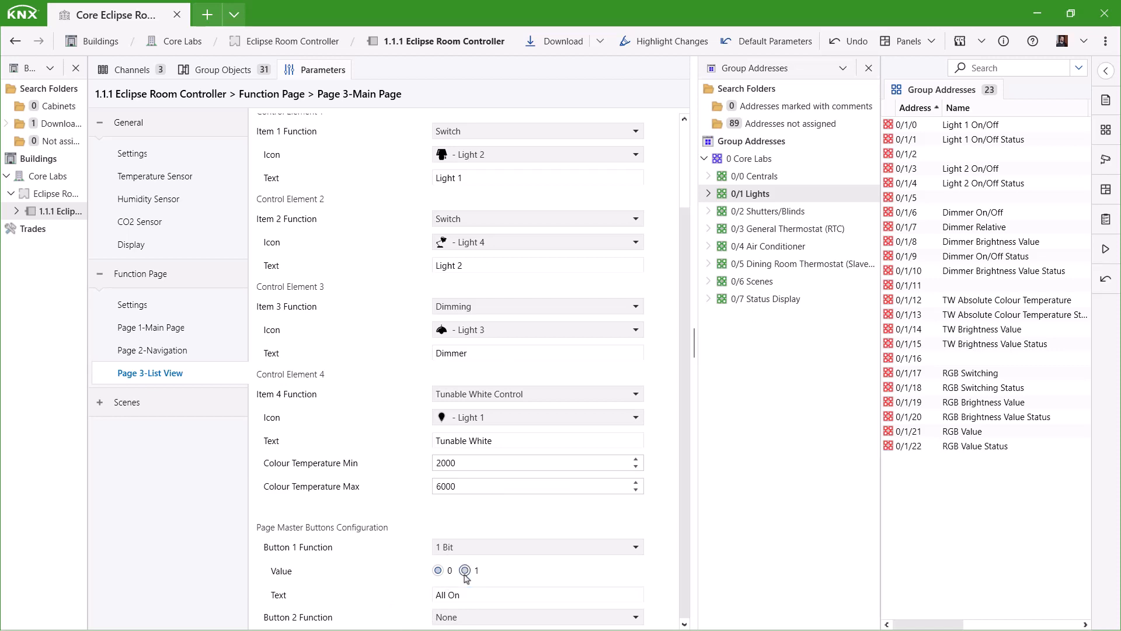
left_click(470, 618)
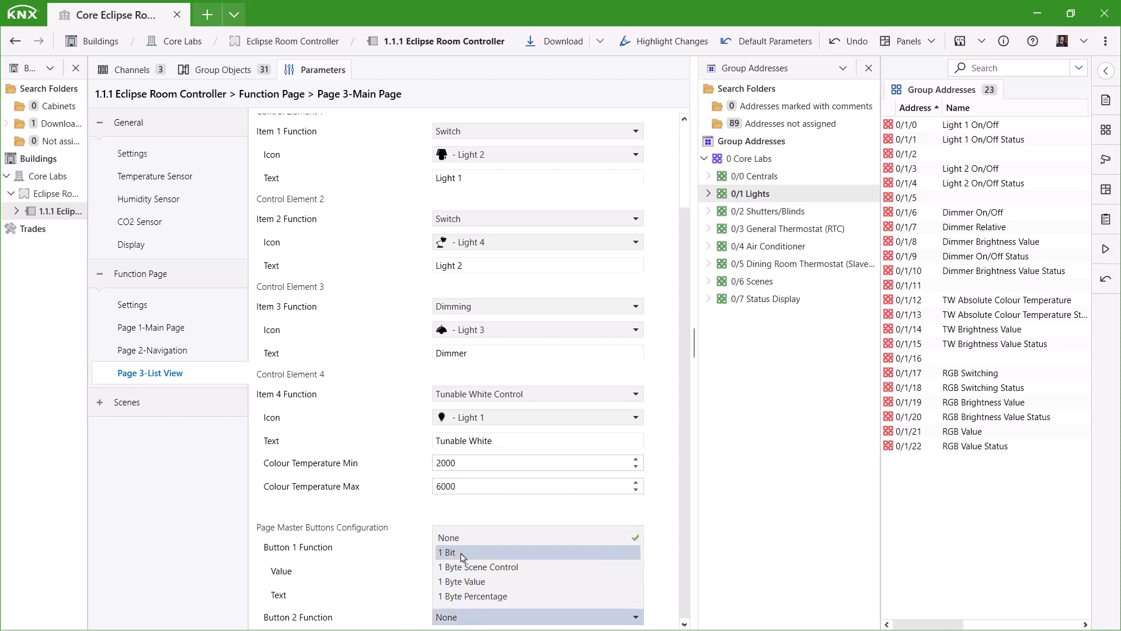
left_click(463, 553)
scroll(464, 616, "down", 1)
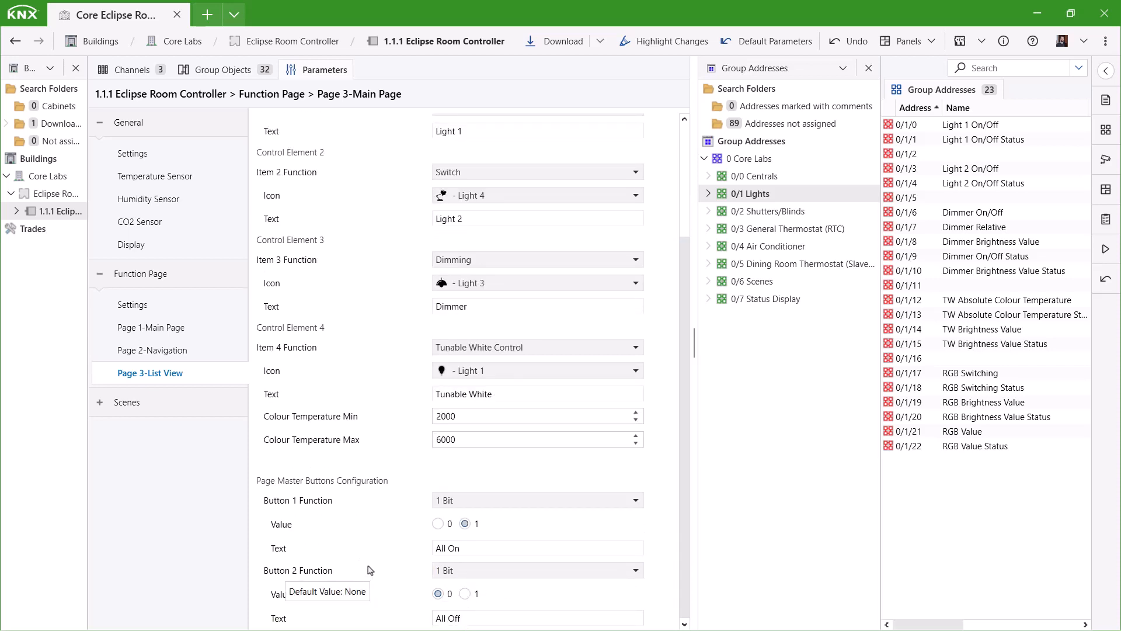
Link the Page 3 list-item objects to 0/1/0, 0/1/3, 0/1/8–0/1/10 and 0/1/12–0/1/14.
left_click(231, 72)
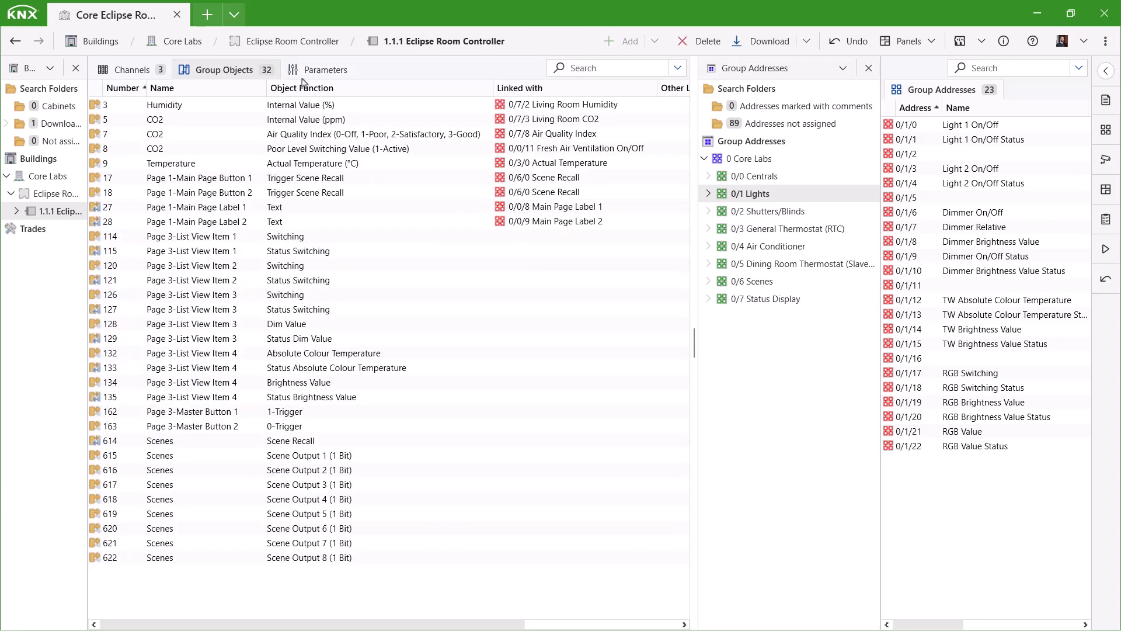
left_click_drag(303, 238, 374, 252)
left_click_drag(286, 266, 1015, 210)
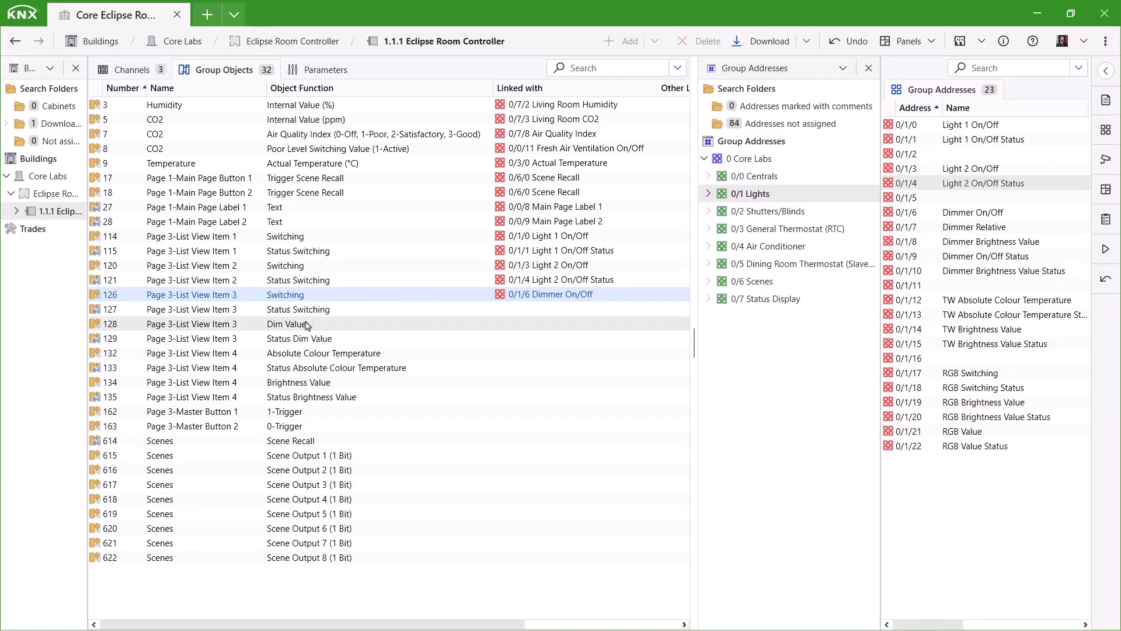
left_click_drag(300, 310, 1014, 241)
left_click_drag(303, 339, 1041, 273)
left_click_drag(327, 353, 1002, 301)
left_click_drag(1016, 315, 411, 377)
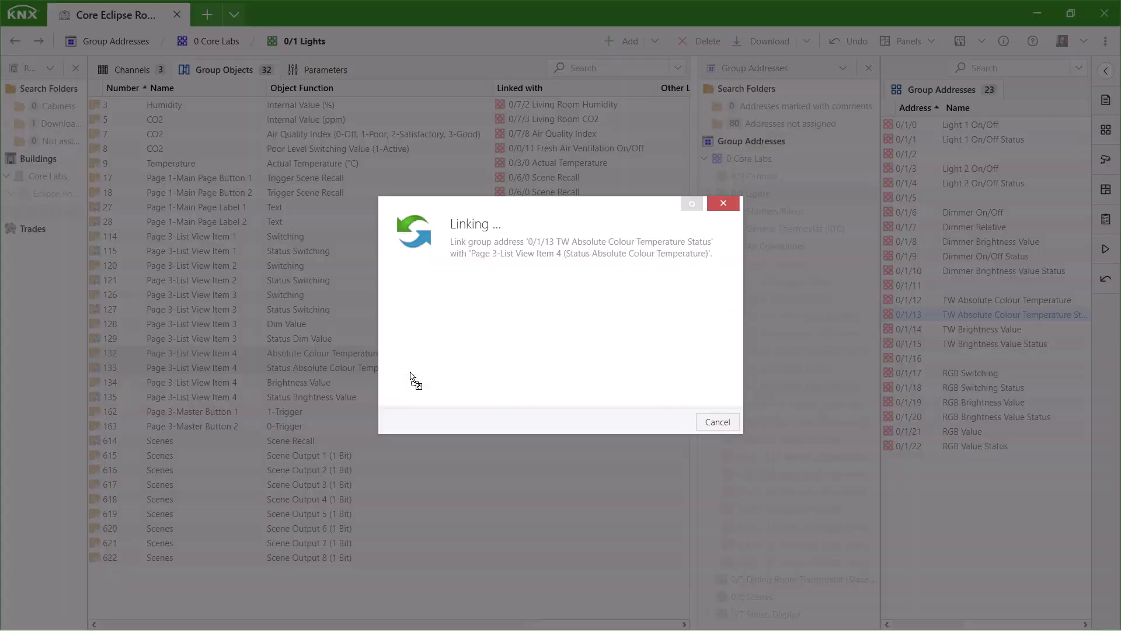
left_click_drag(301, 385, 362, 397)
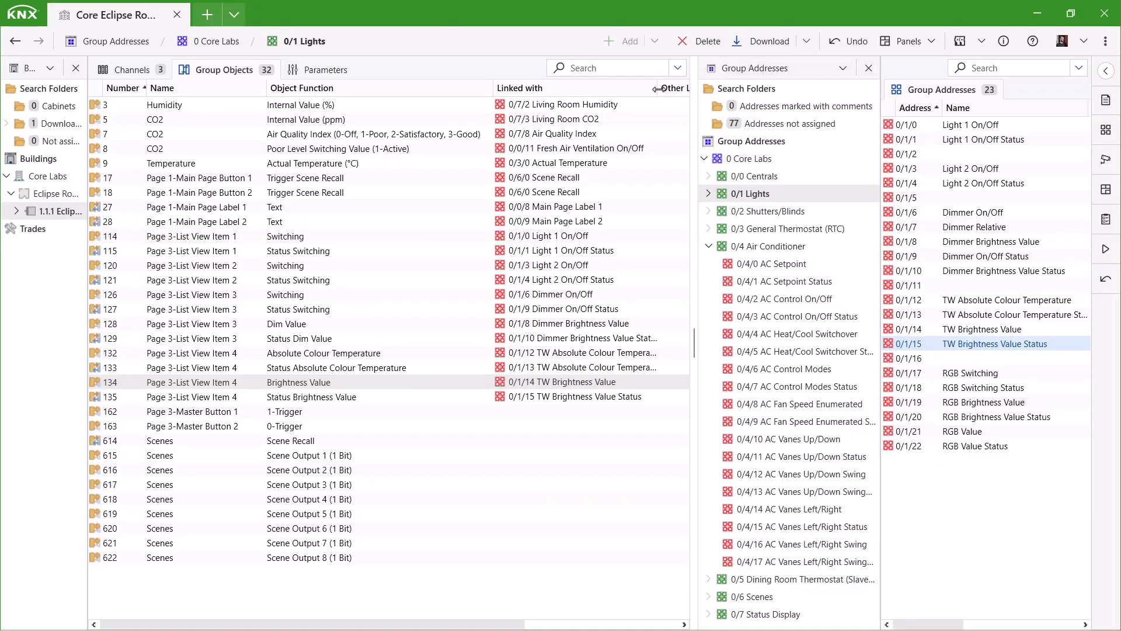
Link both master button objects to 0/0/1 All Lights On/Off.
left_click_drag(659, 89, 691, 90)
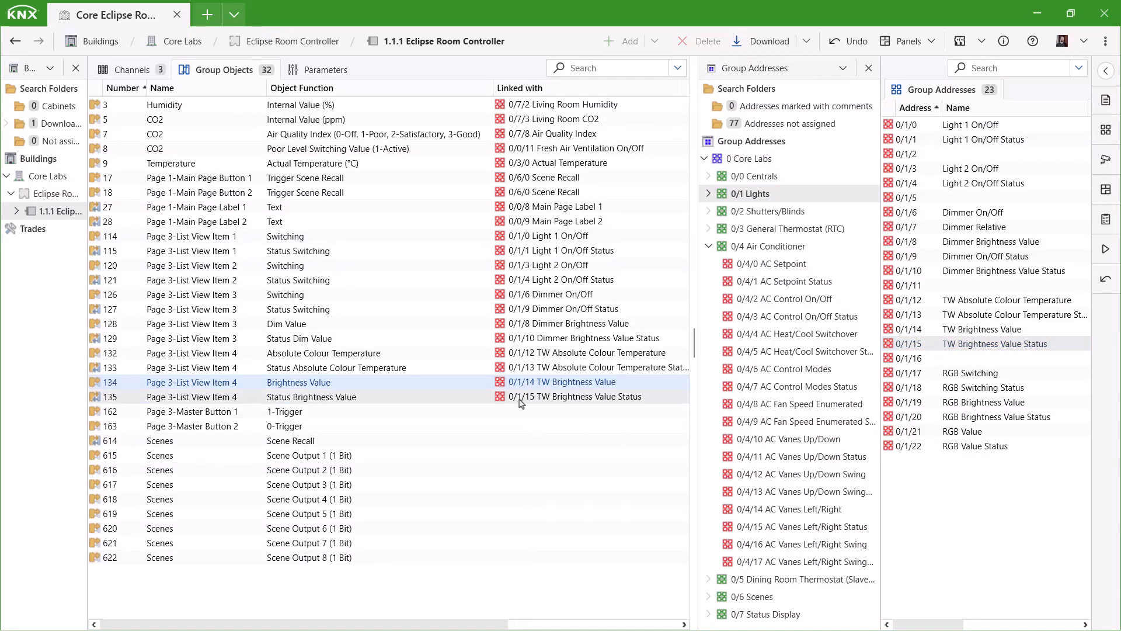
left_click(754, 176)
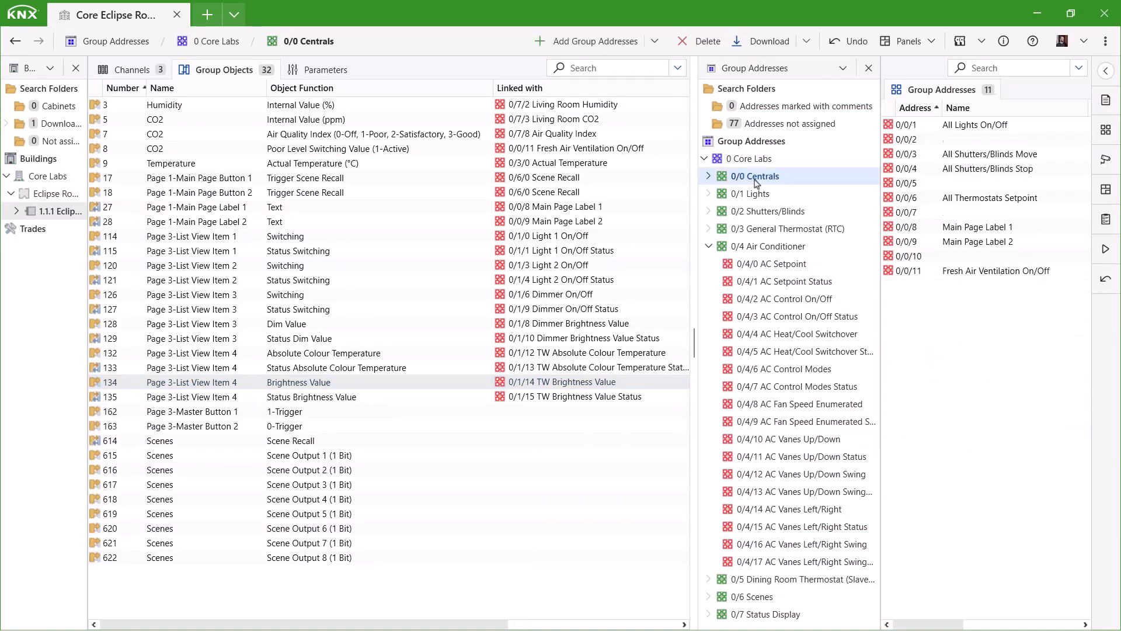
left_click(709, 246)
left_click_drag(295, 411, 1005, 127)
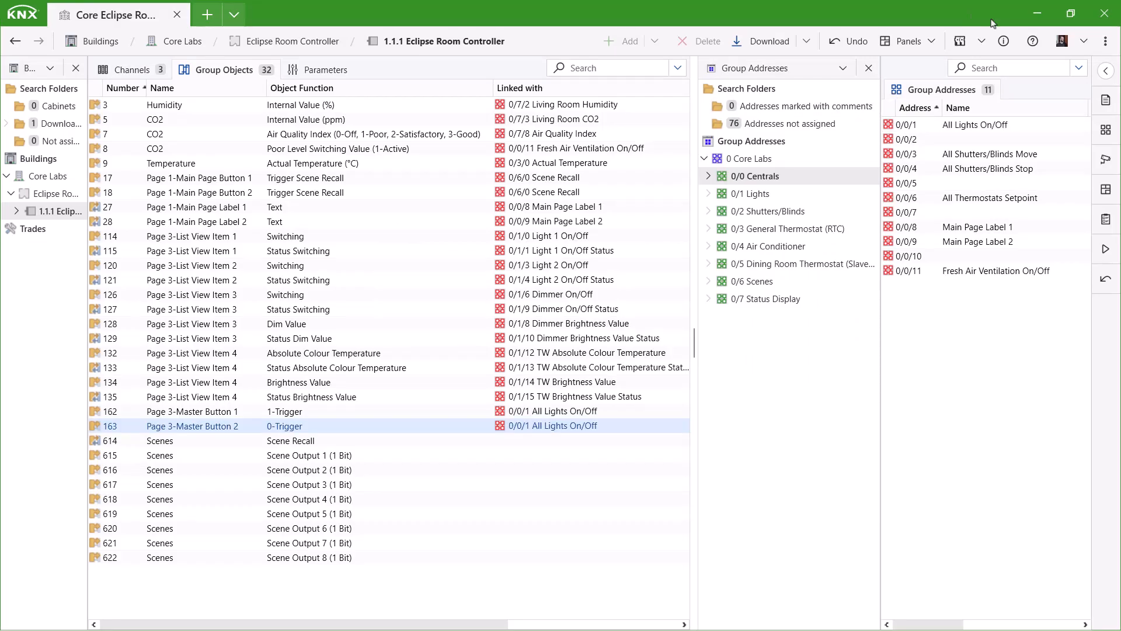
left_click(317, 70)
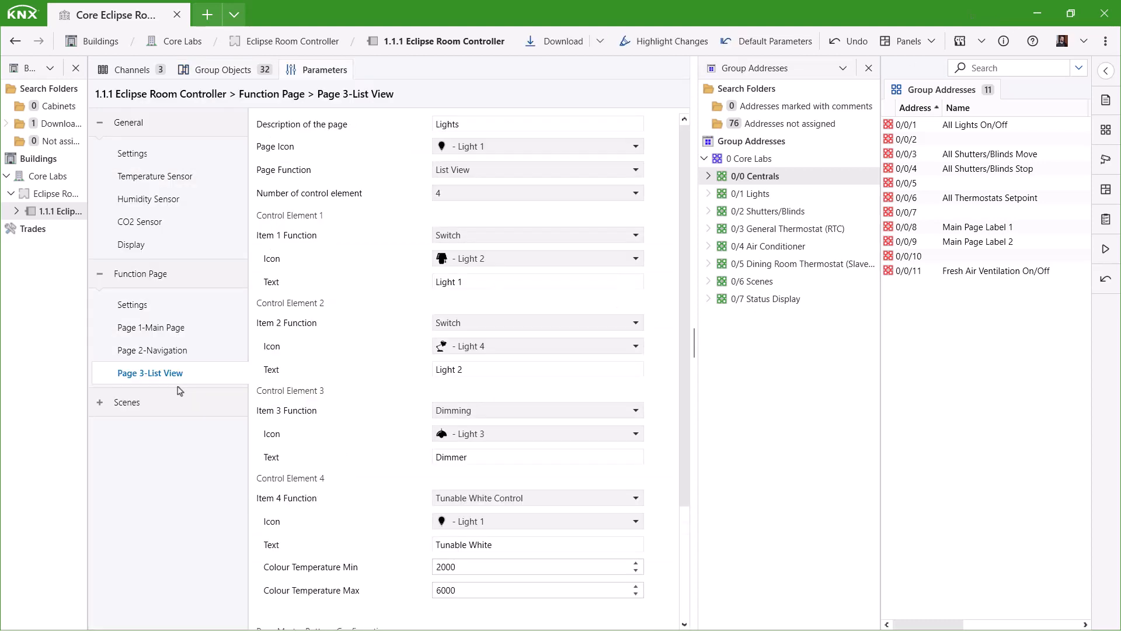
Enable function page 4 as a Detailed Control Element page named 'RGB' with the Room 21 icon.
left_click(134, 305)
left_click(488, 198)
left_click(190, 398)
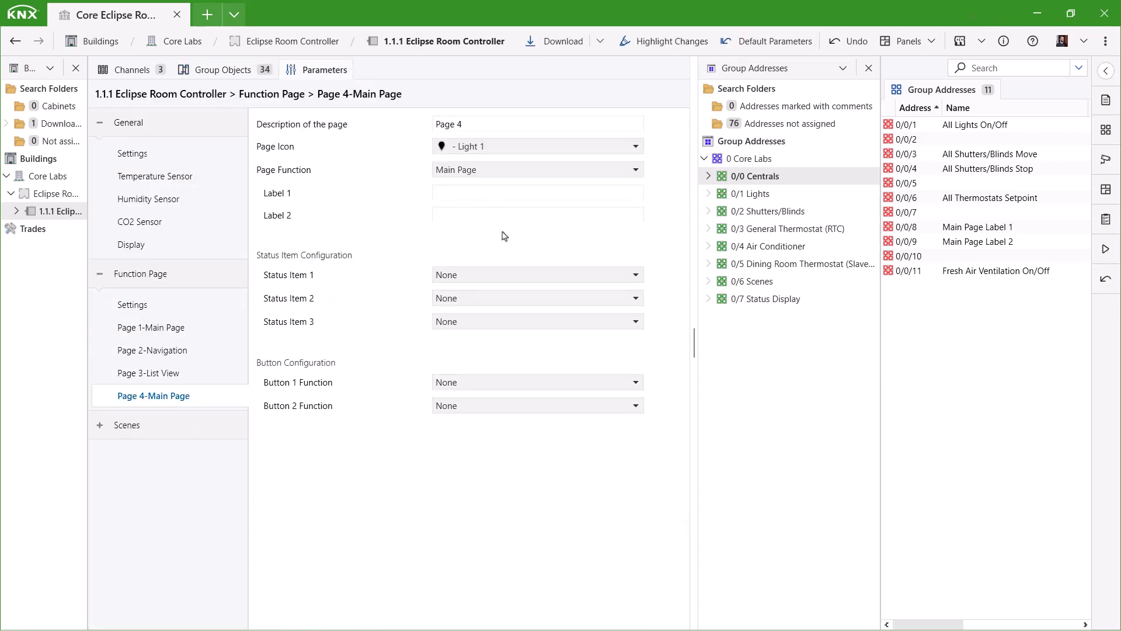
left_click(491, 171)
left_click(527, 235)
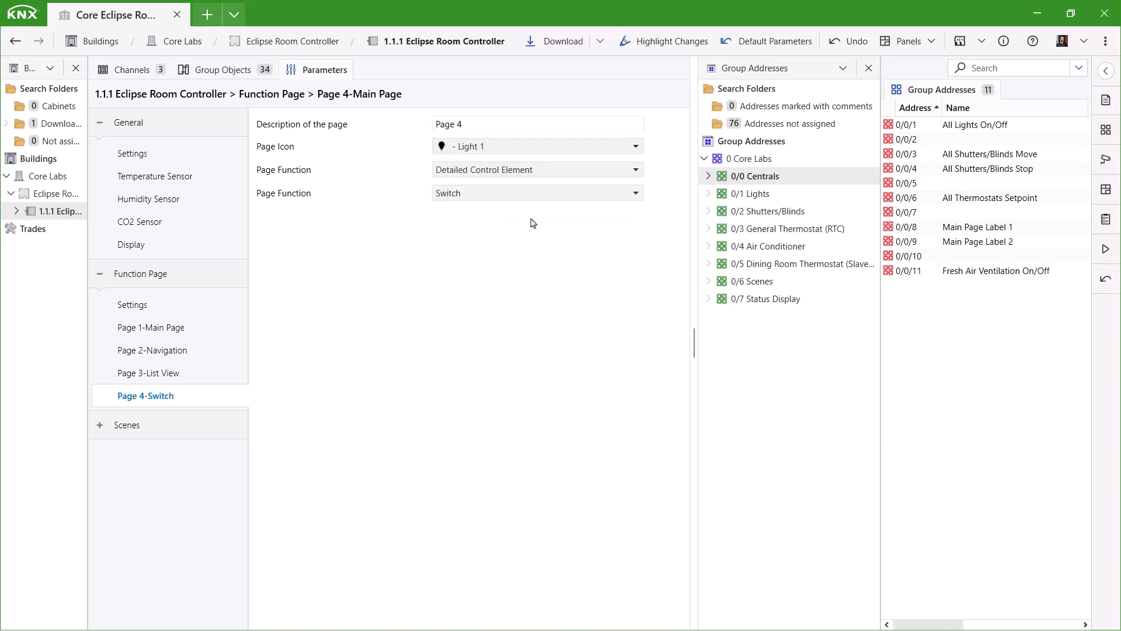
left_click(485, 124)
type("RGB")
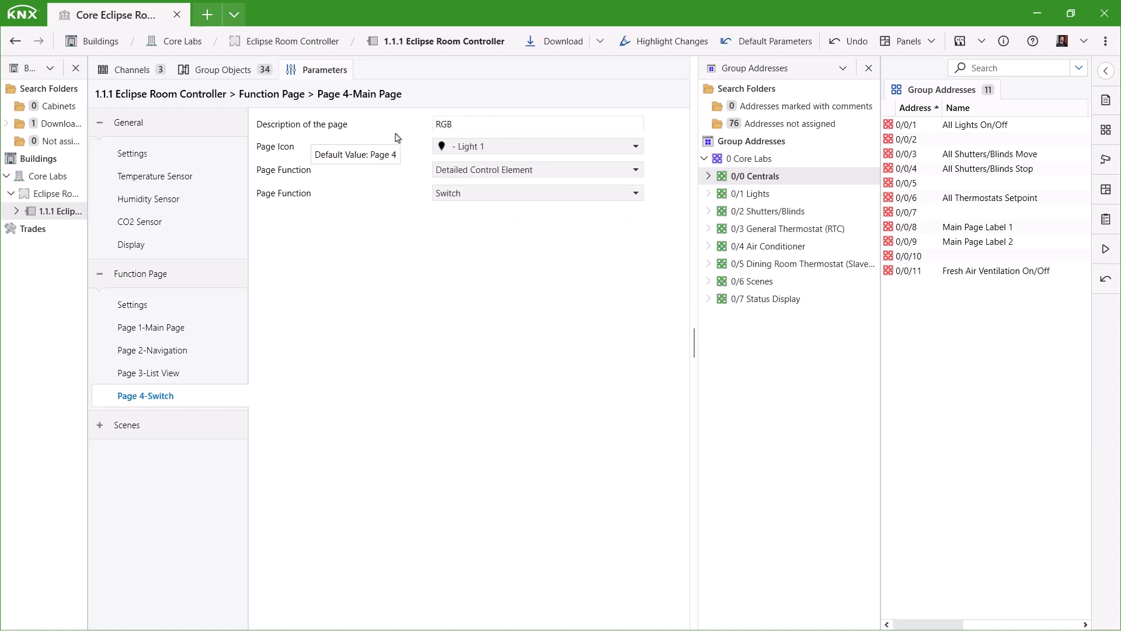
left_click(521, 148)
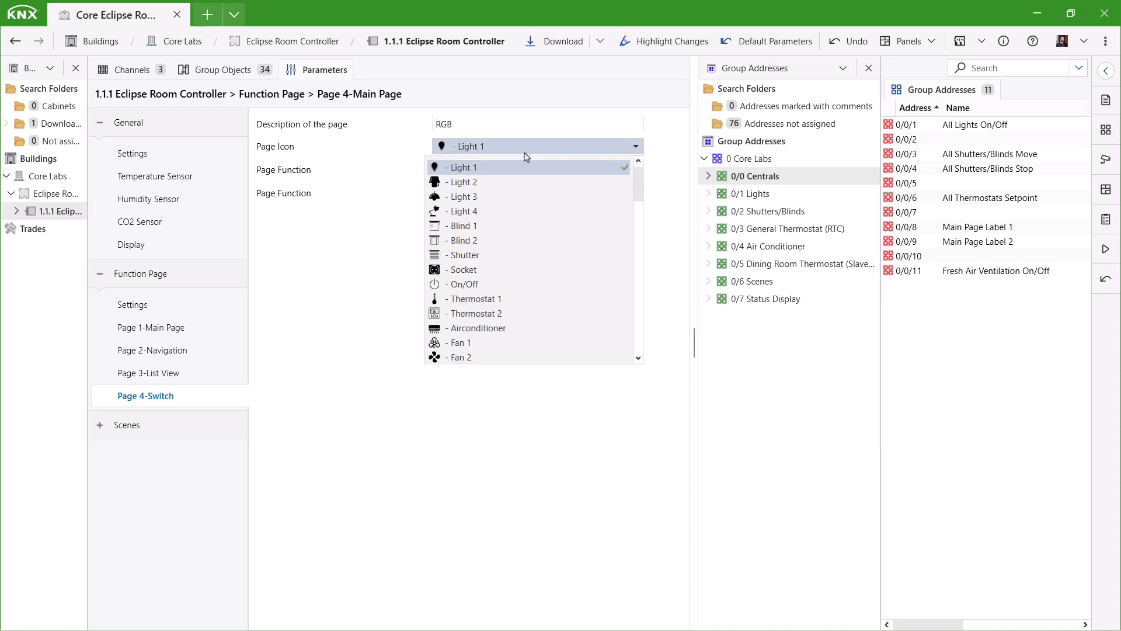
scroll(533, 228, "down", 4)
scroll(540, 233, "down", 10)
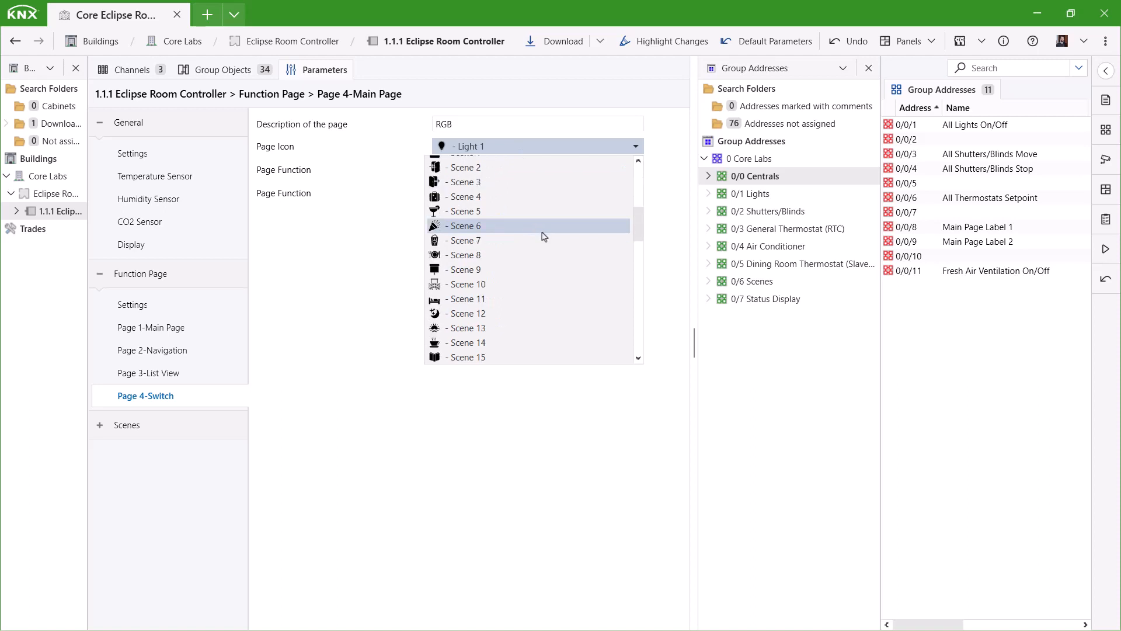
scroll(543, 239, "down", 5)
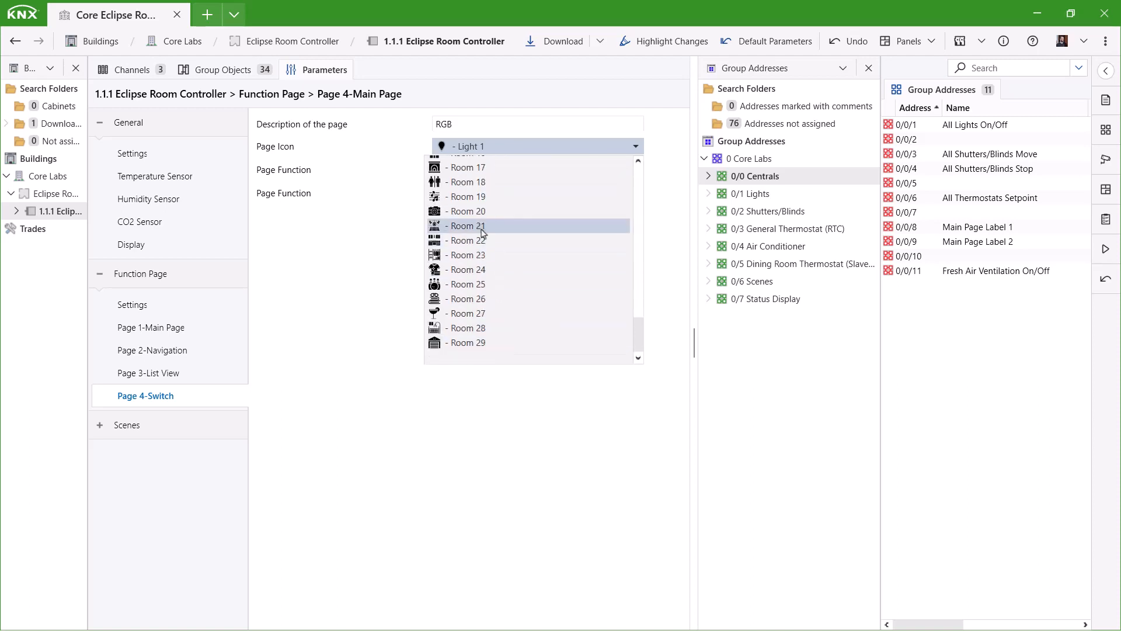
left_click(482, 228)
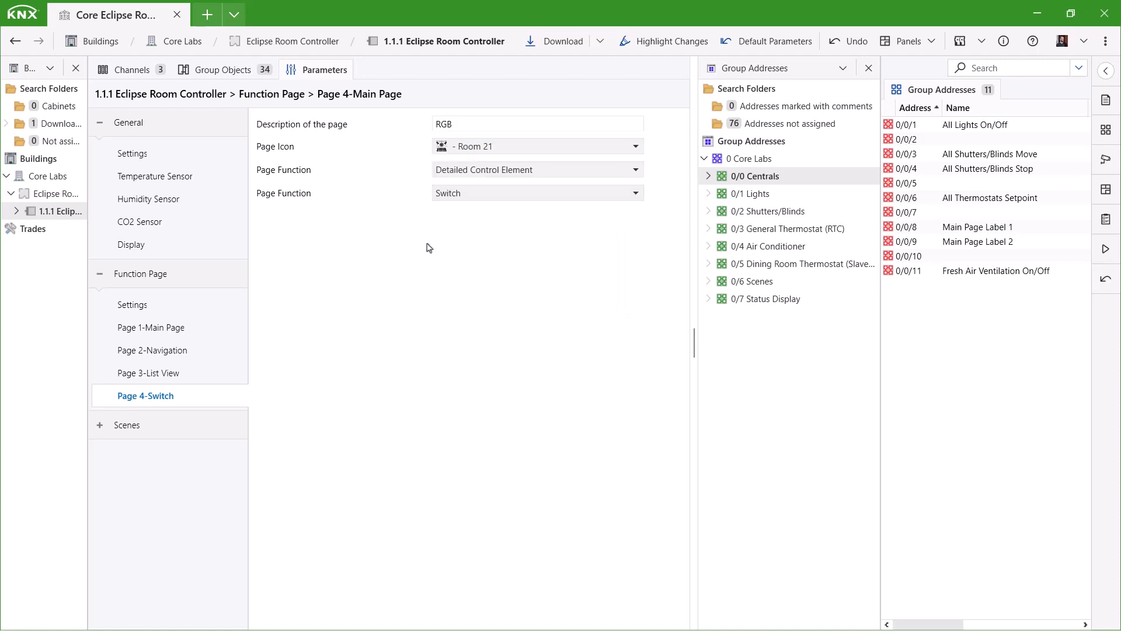
Make Page 4 an RGBW Control page and select the 0/1 RGB Value address.
left_click(475, 193)
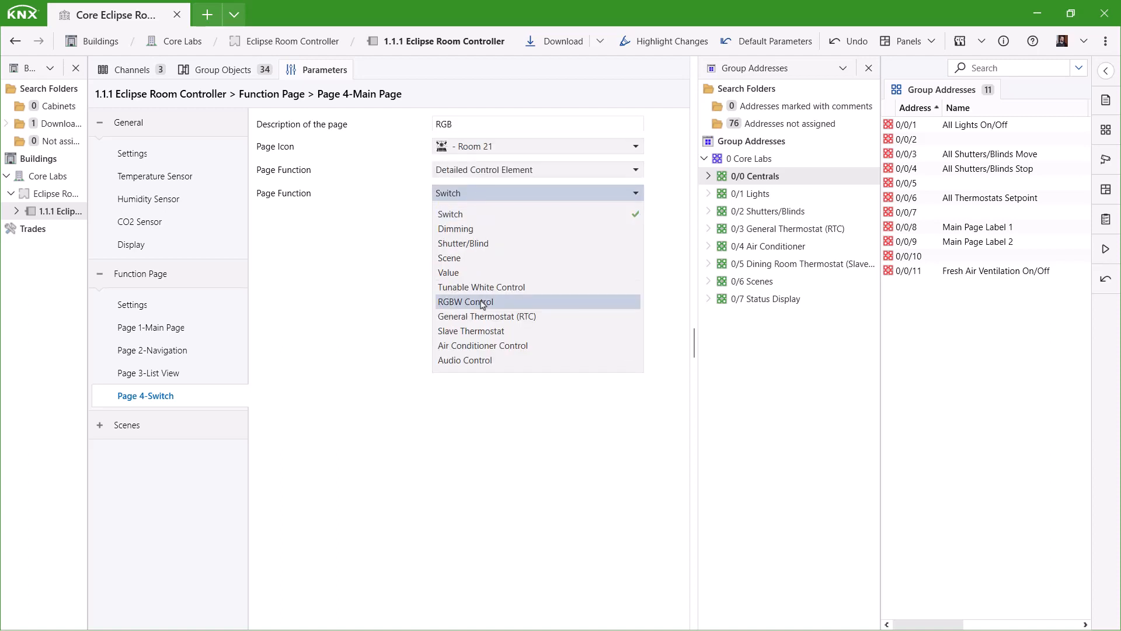
left_click(483, 302)
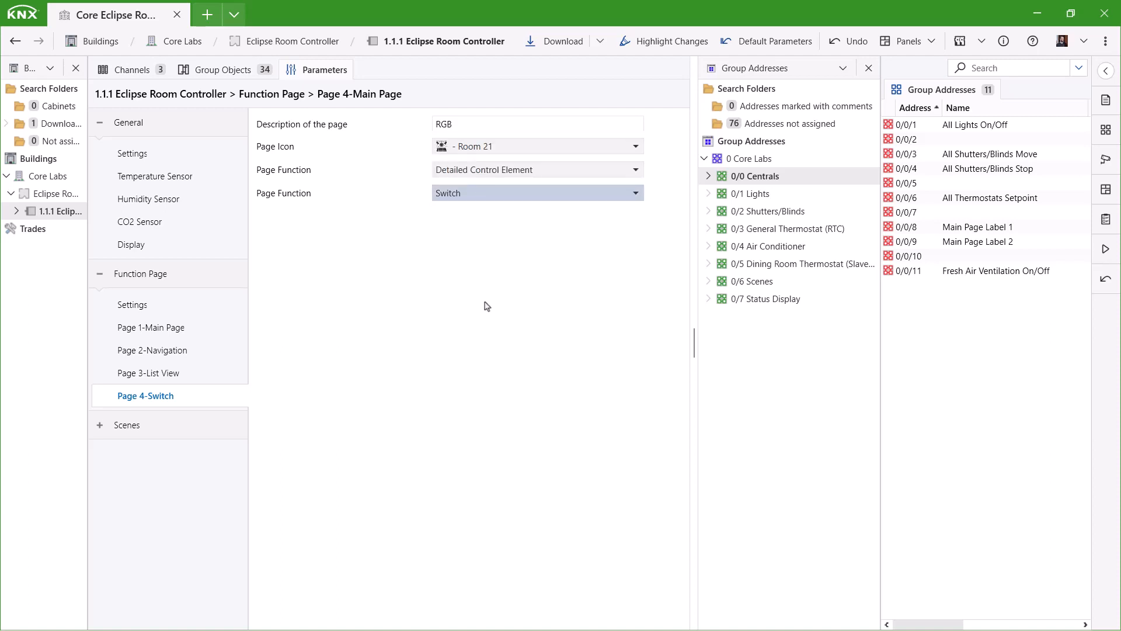
left_click(762, 195)
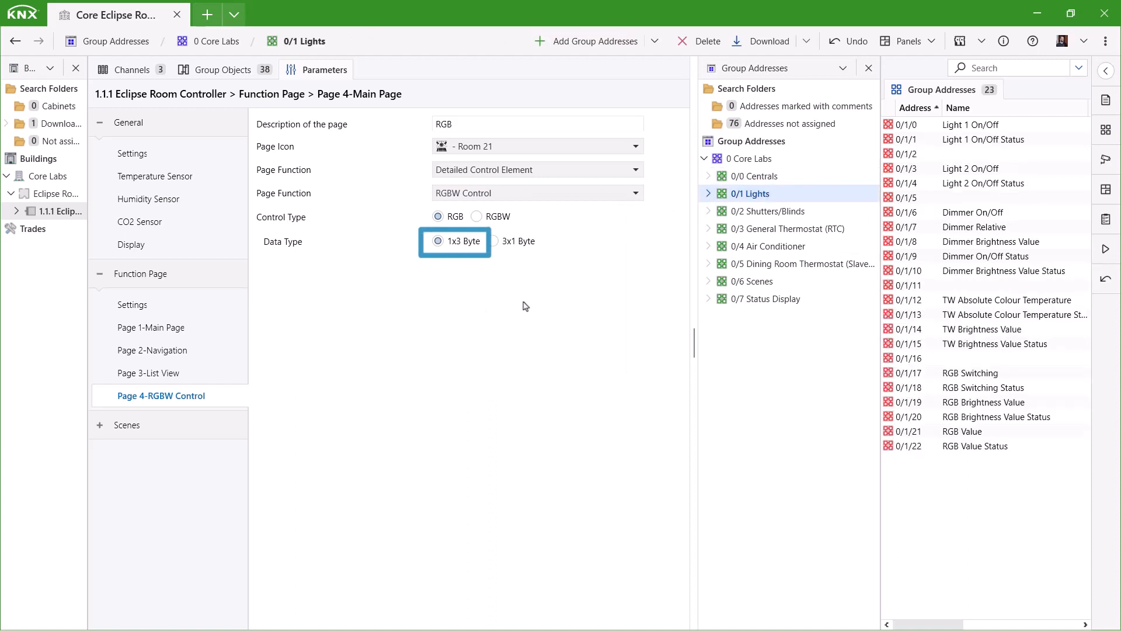
left_click(985, 435)
left_click(459, 246)
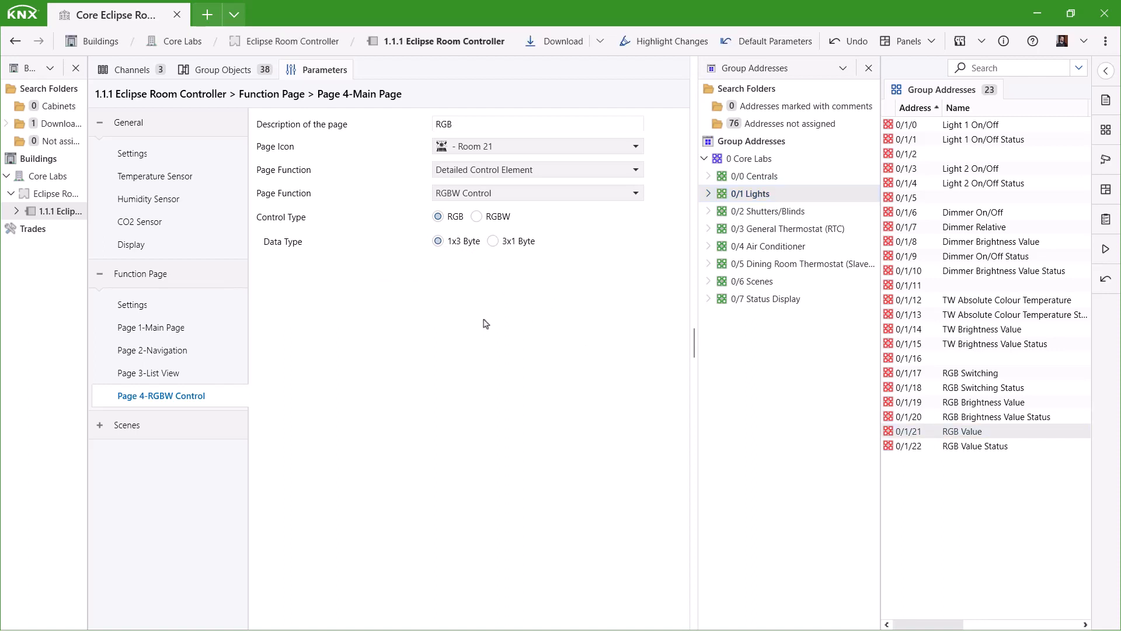
Link Central Switching, Brightness, status and RGB Value objects to 0/1/17, 0/1/19, 0/1/20, 0/1/21 and 0/1/22.
left_click(220, 74)
left_click_drag(350, 440, 969, 390)
left_click_drag(397, 468, 1004, 404)
left_click_drag(327, 484, 1001, 418)
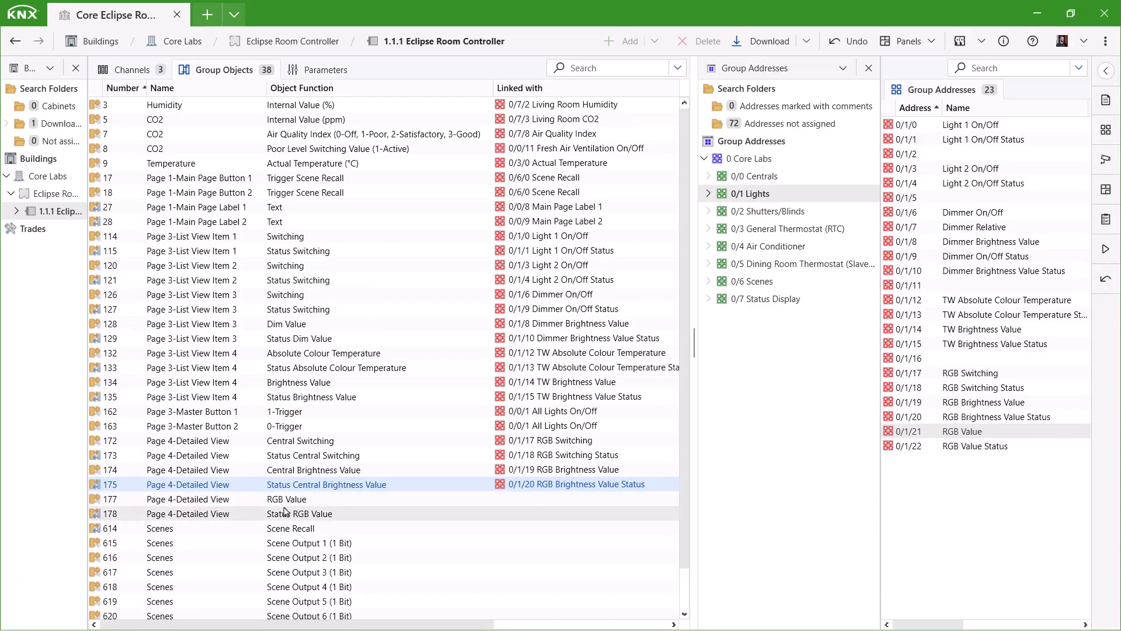
left_click_drag(286, 500, 985, 435)
left_click_drag(981, 445, 315, 518)
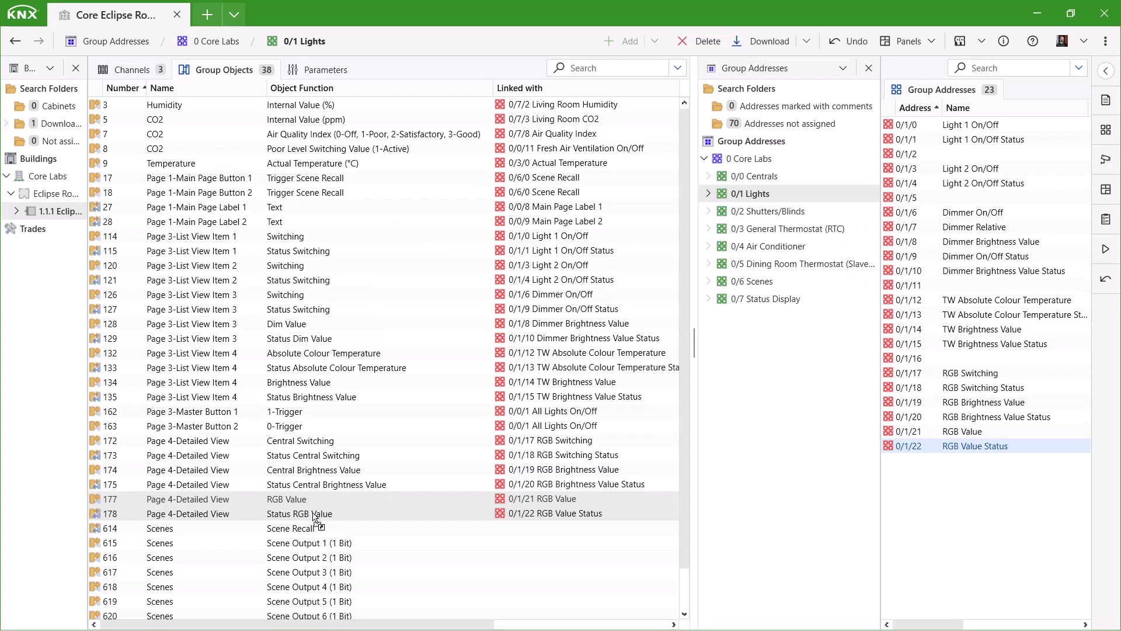
left_click(324, 70)
Enable function page 5 as a 'Shutter/Blind' List View with two control elements.
left_click(132, 308)
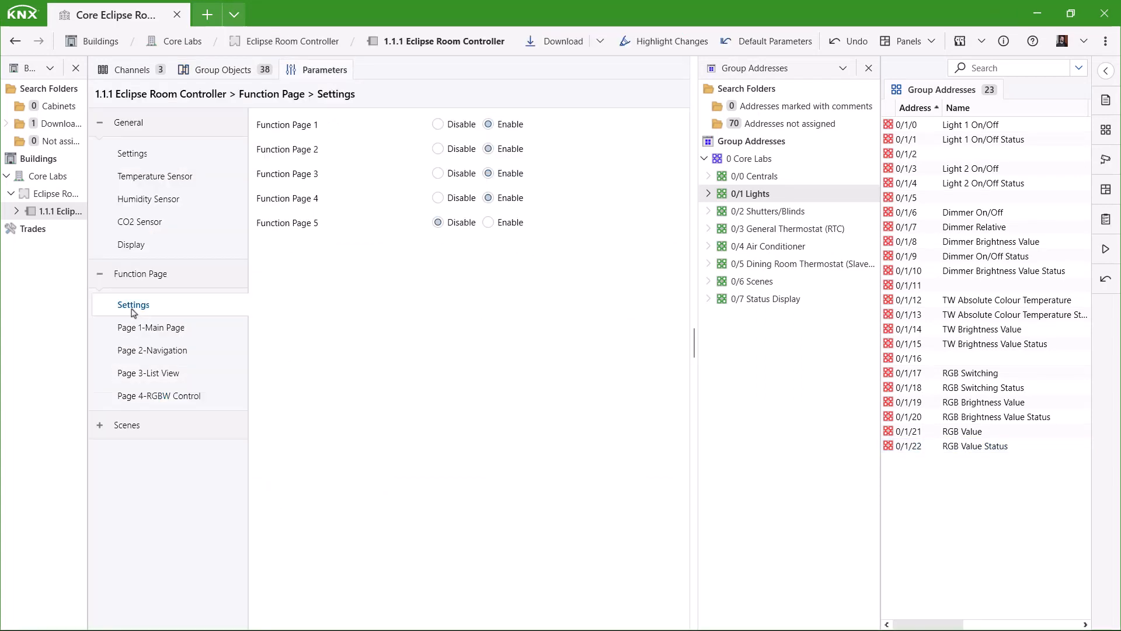
left_click(488, 222)
left_click(162, 424)
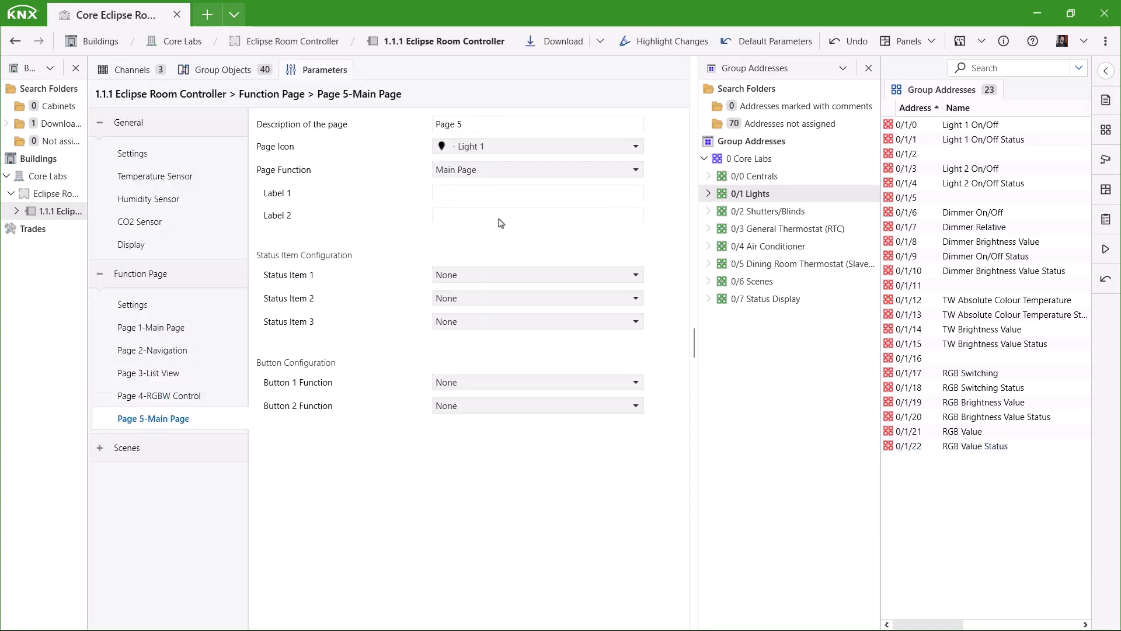
left_click(494, 169)
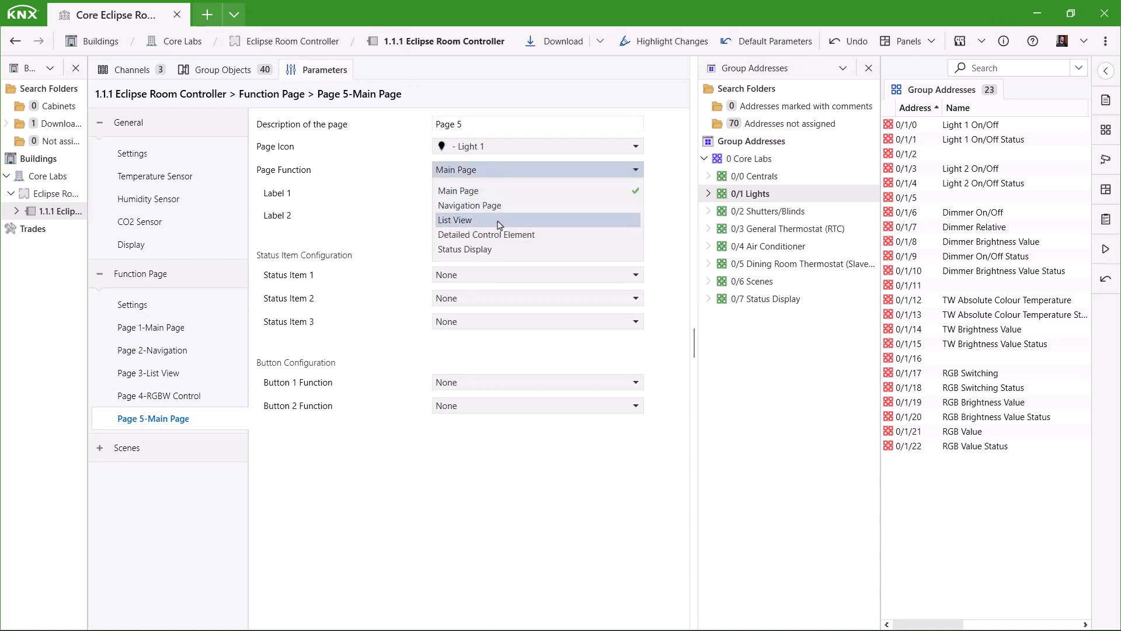
left_click(500, 220)
left_click(744, 210)
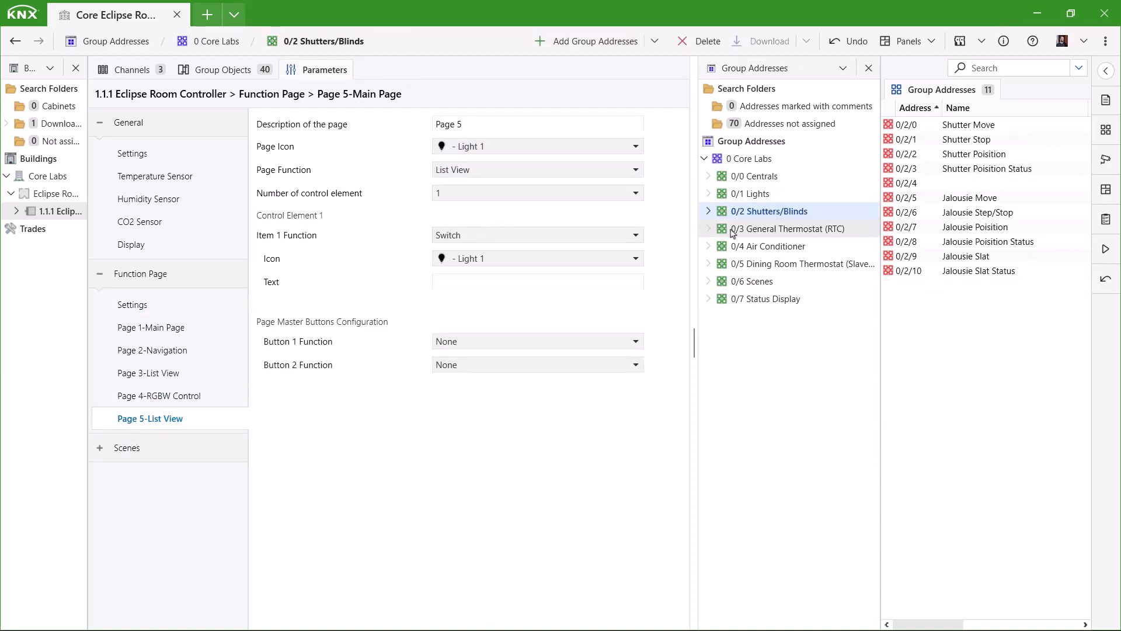
left_click(468, 122)
type("Shutter/Blind")
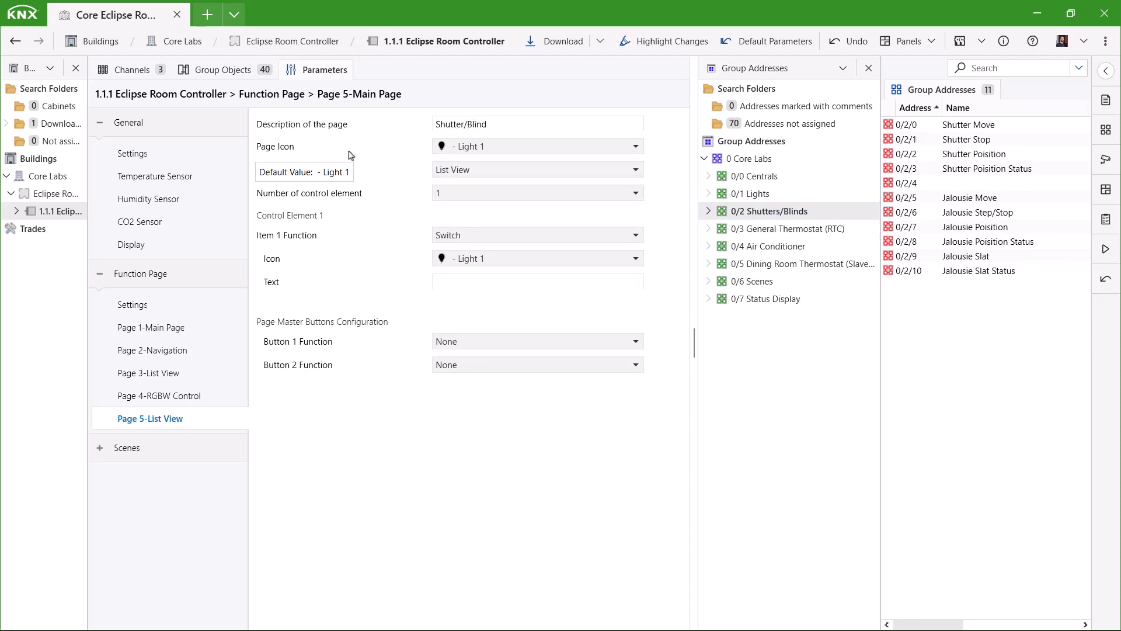
left_click(481, 195)
left_click(476, 230)
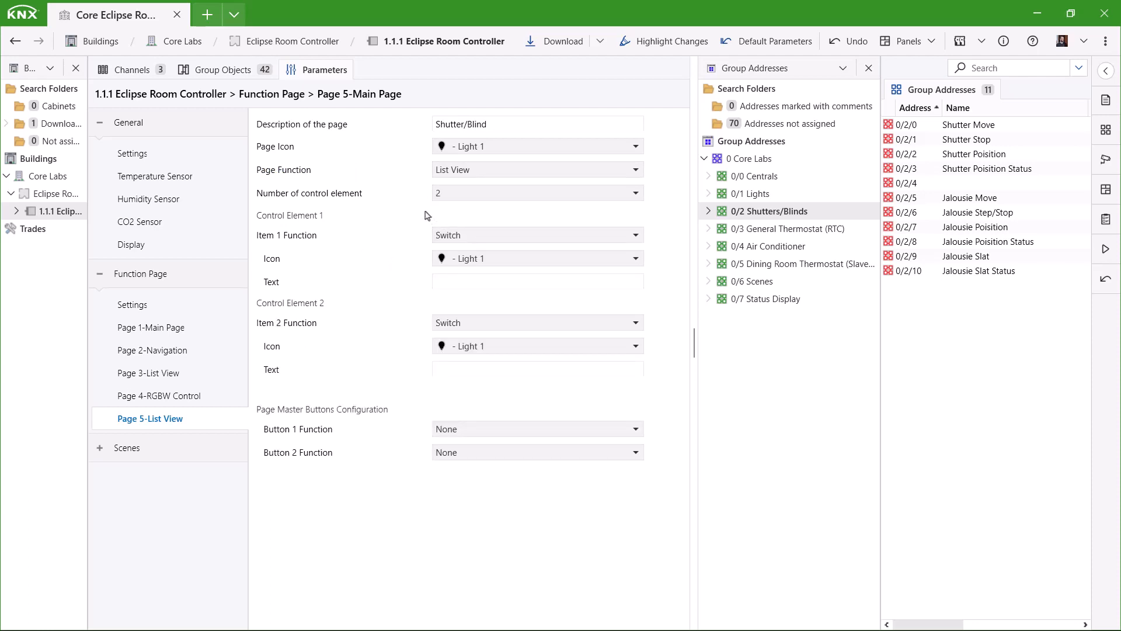
Make item 1 a Shutter/Blind with the Shutter icon, label 'Shutter' and blind position enabled.
left_click(468, 236)
left_click(461, 285)
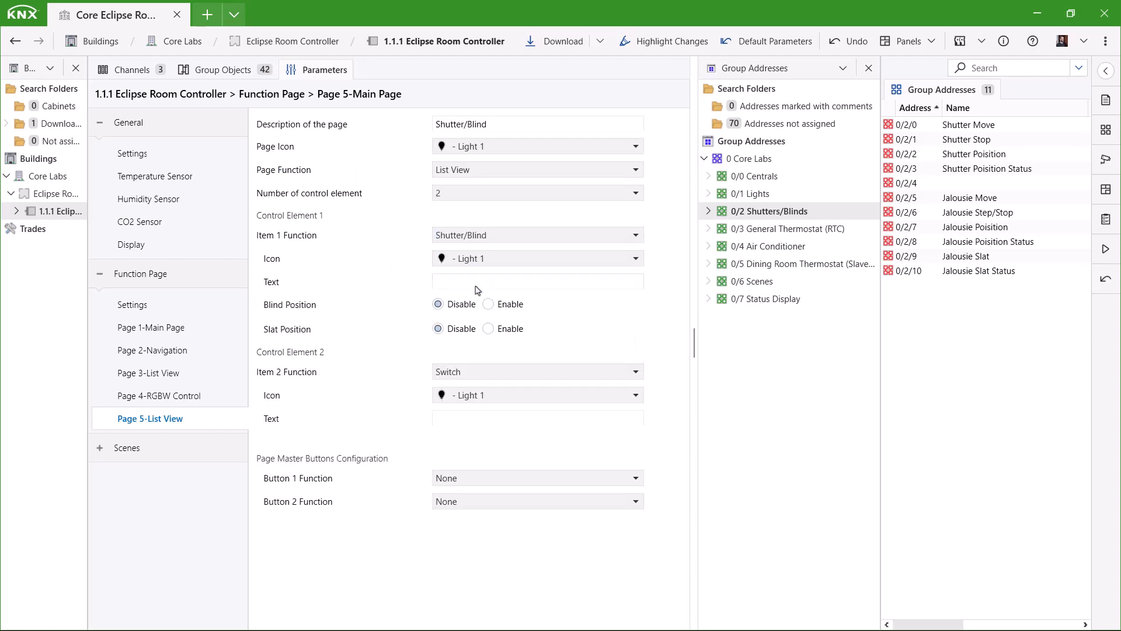
left_click(473, 266)
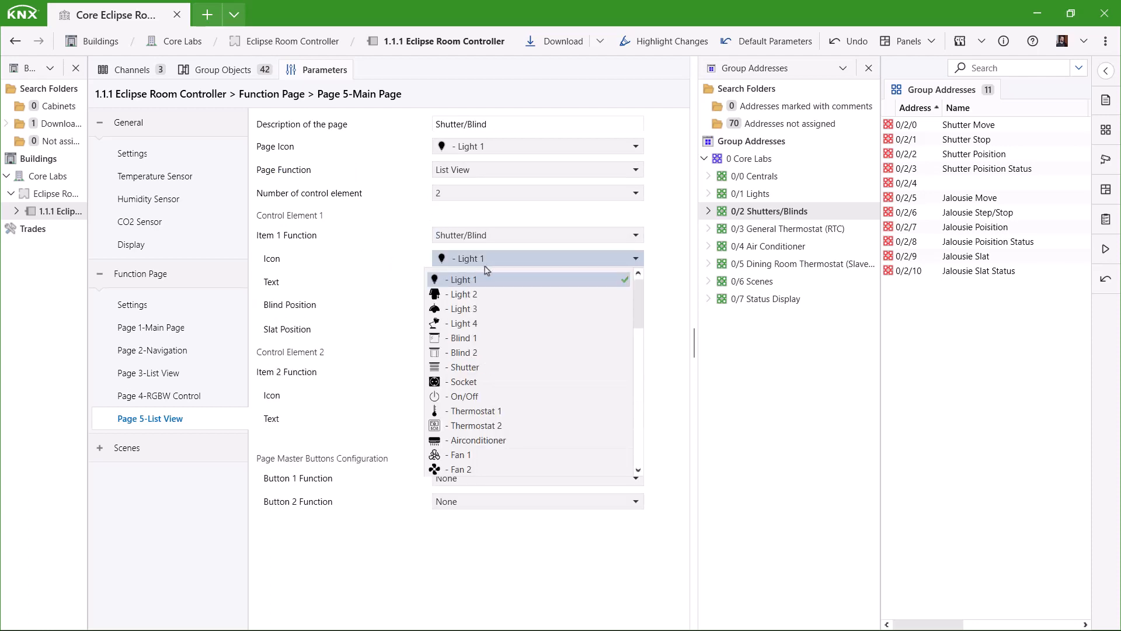
left_click(488, 363)
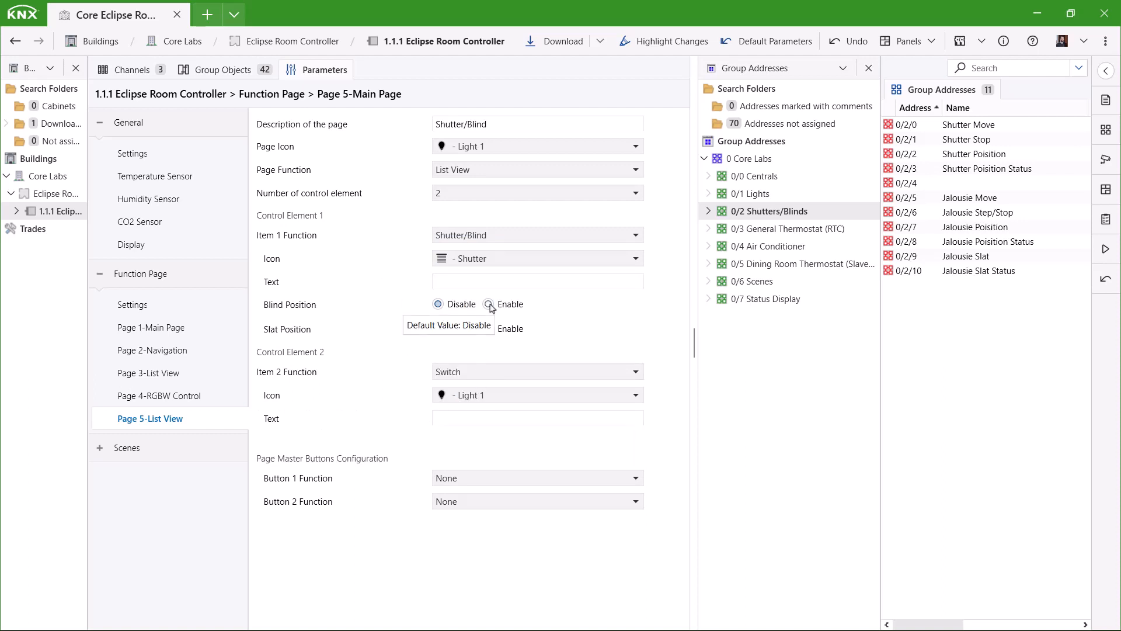
left_click(474, 281)
type("S")
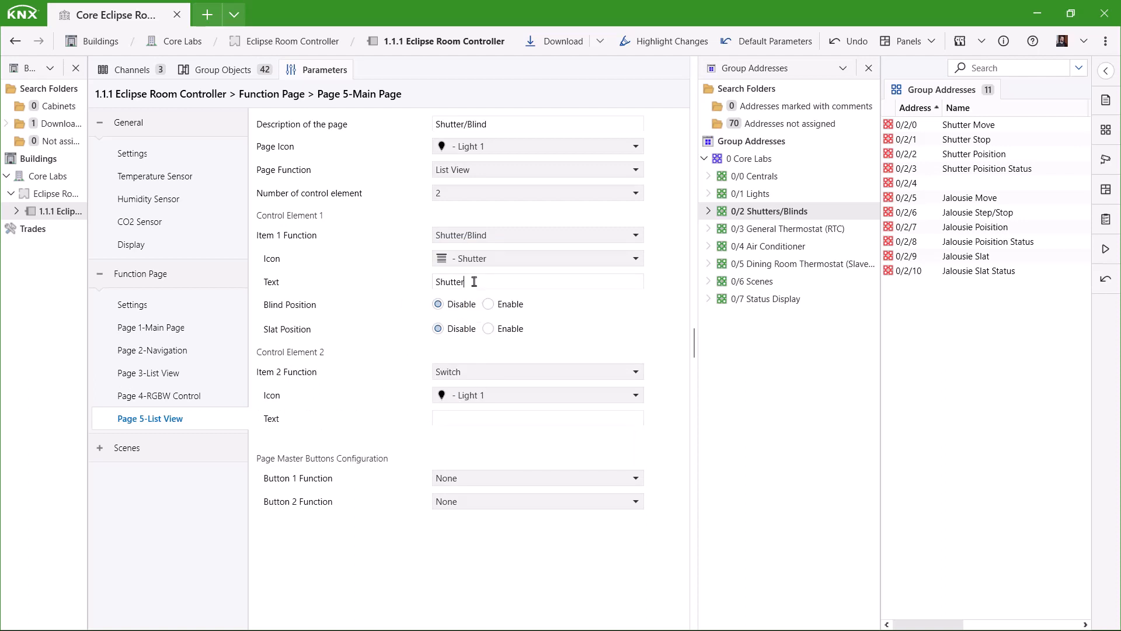
type("hutter")
left_click(489, 304)
Make item 2 a Shutter/Blind with the Blind 2 icon and blind and slat positions enabled.
left_click(491, 371)
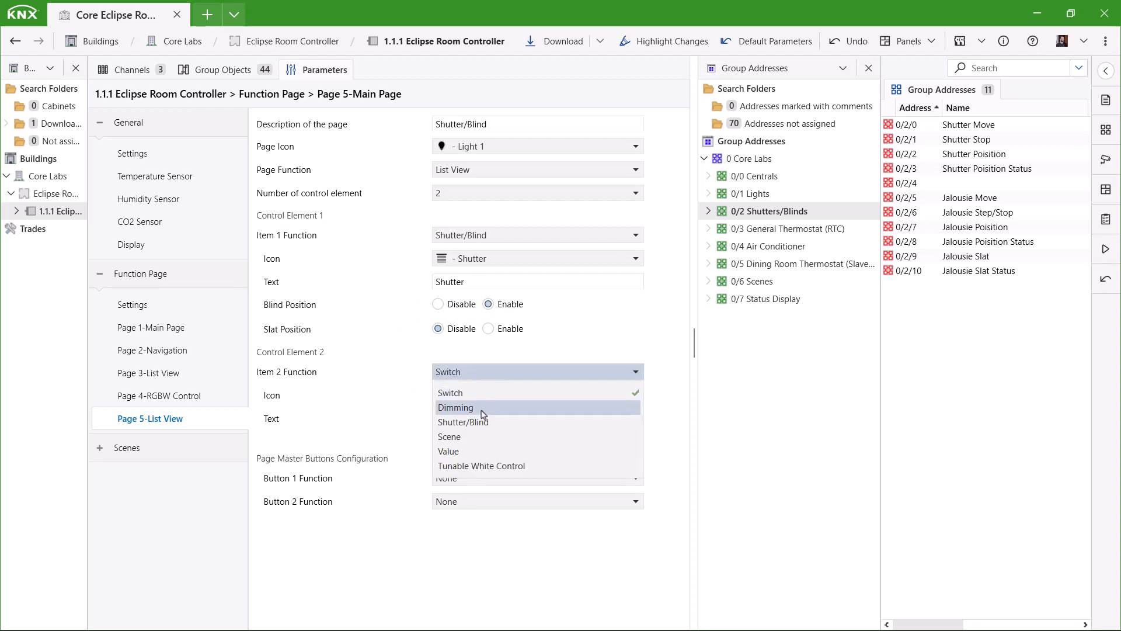
left_click(489, 407)
left_click(492, 394)
left_click(467, 489)
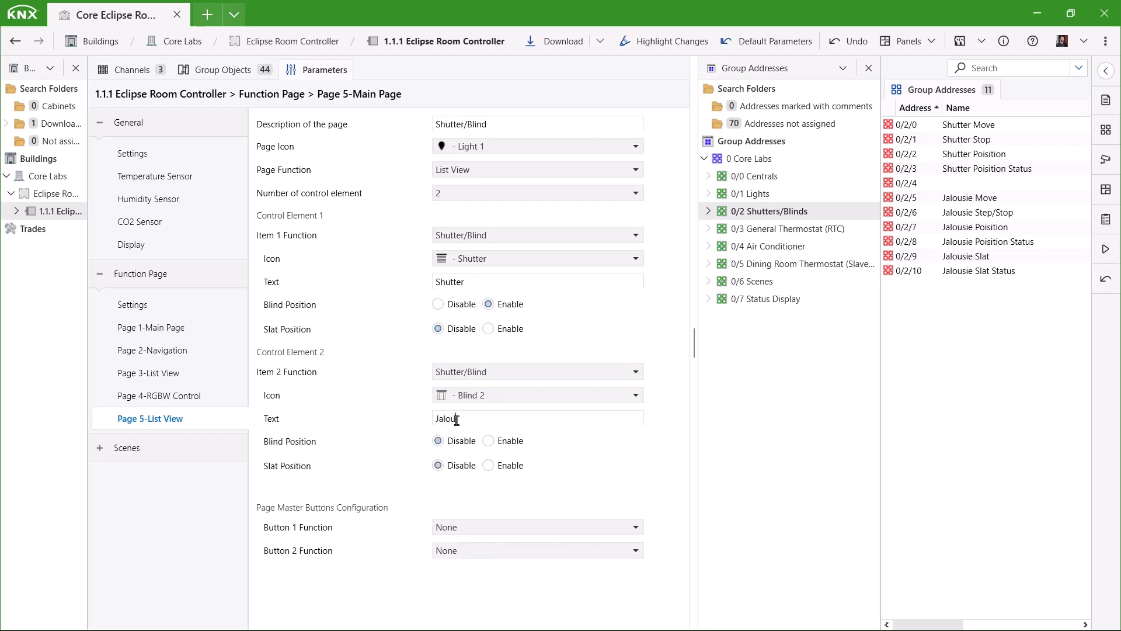
left_click(500, 442)
left_click(511, 466)
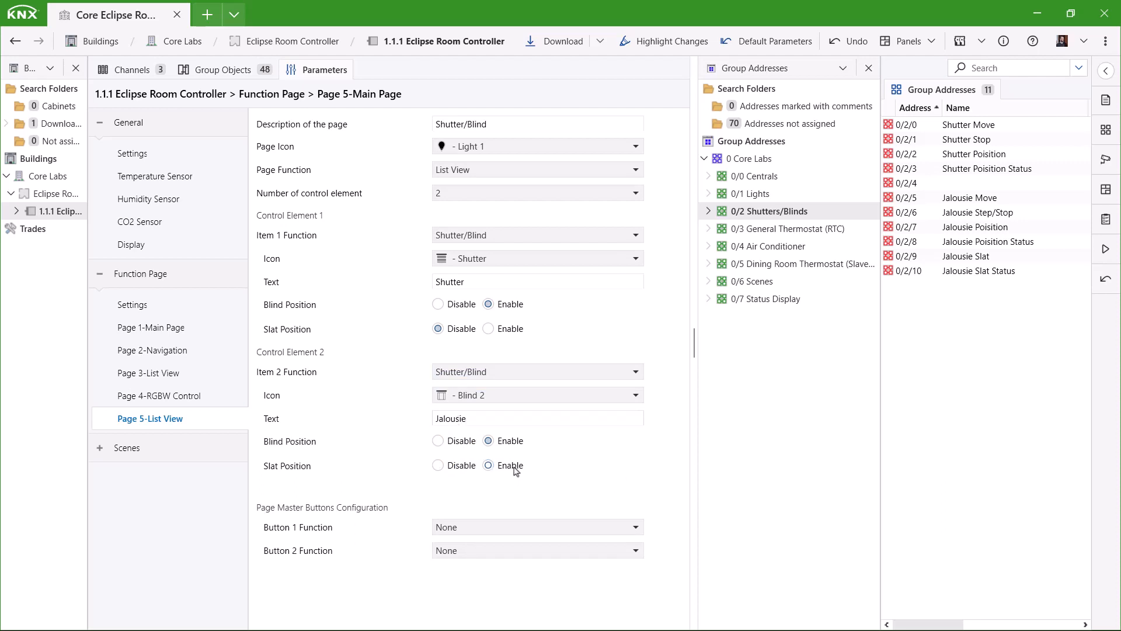
Set both master buttons to 1 Bit, with button 1 labelled 'All Up'.
left_click(493, 530)
left_click(468, 562)
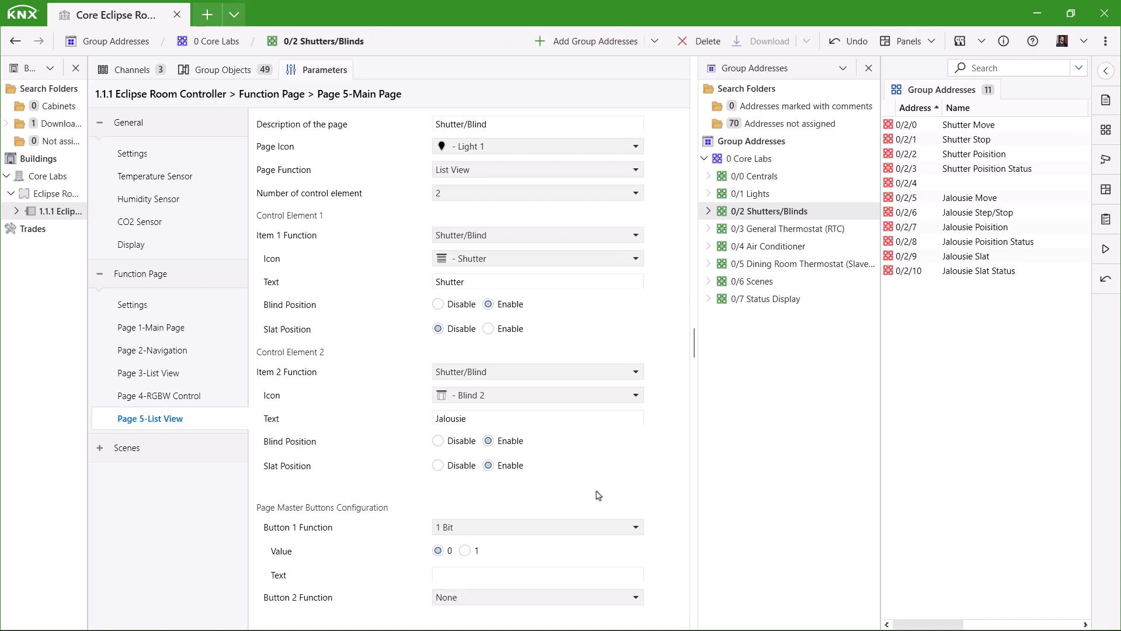
left_click(500, 575)
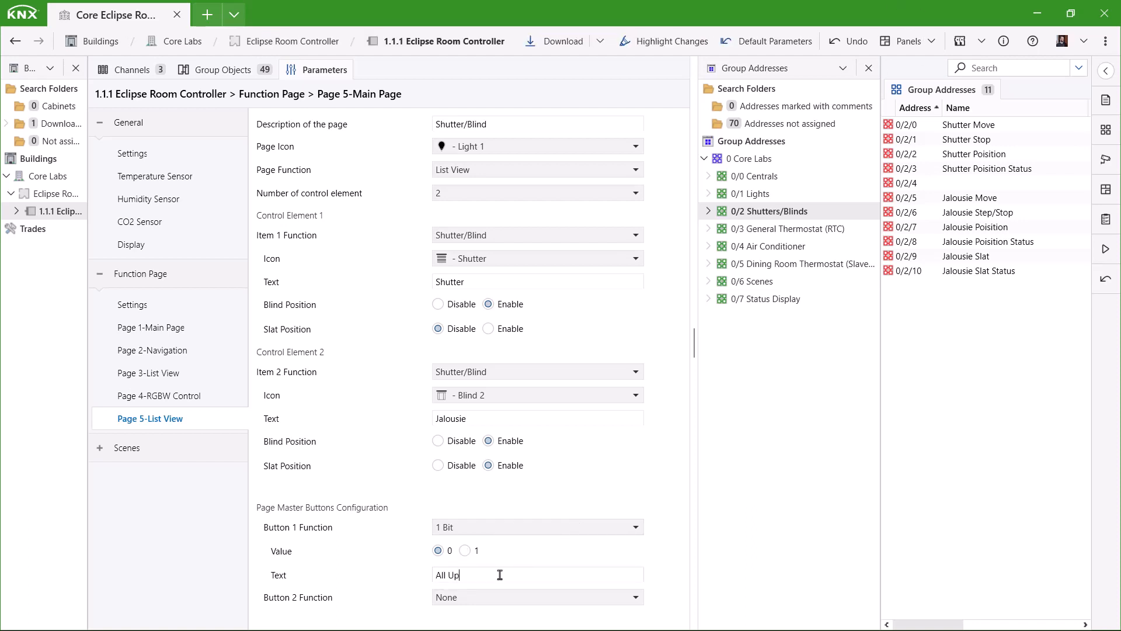
left_click(574, 602)
left_click(448, 532)
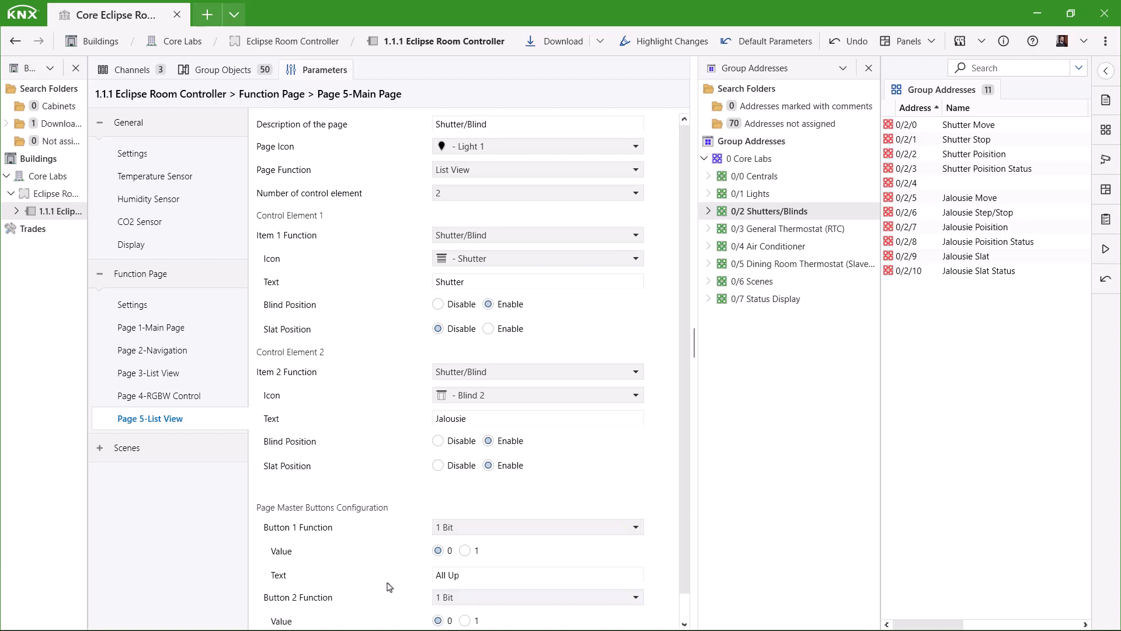
scroll(409, 586, "down", 1)
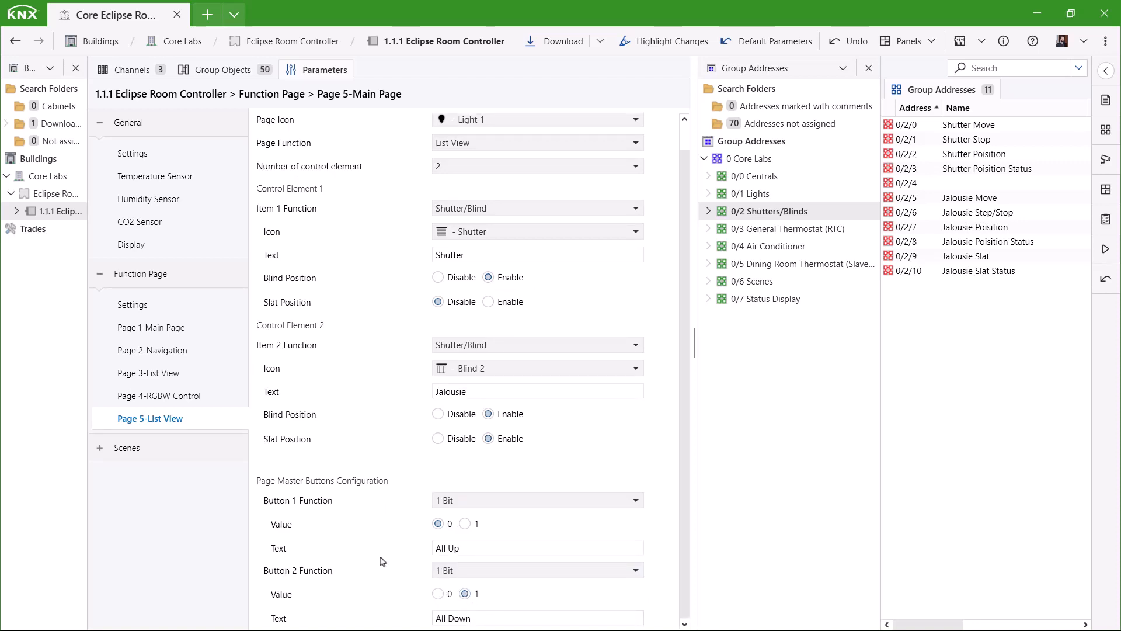
Link the Page 5 shutter and jalousie objects to the 0/2 Shutters/Blinds addresses 0/2/0–0/2/10.
left_click(224, 70)
scroll(424, 249, "down", 5)
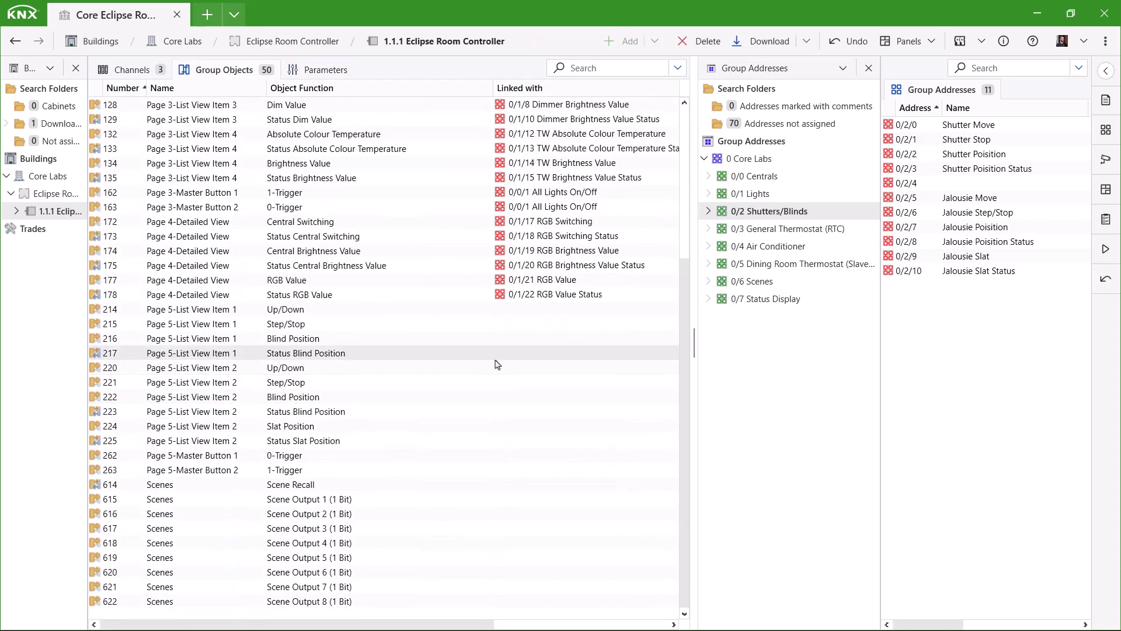
left_click_drag(321, 309, 992, 158)
left_click_drag(964, 168, 1001, 233)
left_click_drag(1001, 241, 351, 442)
Link both master button objects to 0/0/3 All Shutters/Blinds Move.
left_click(756, 177)
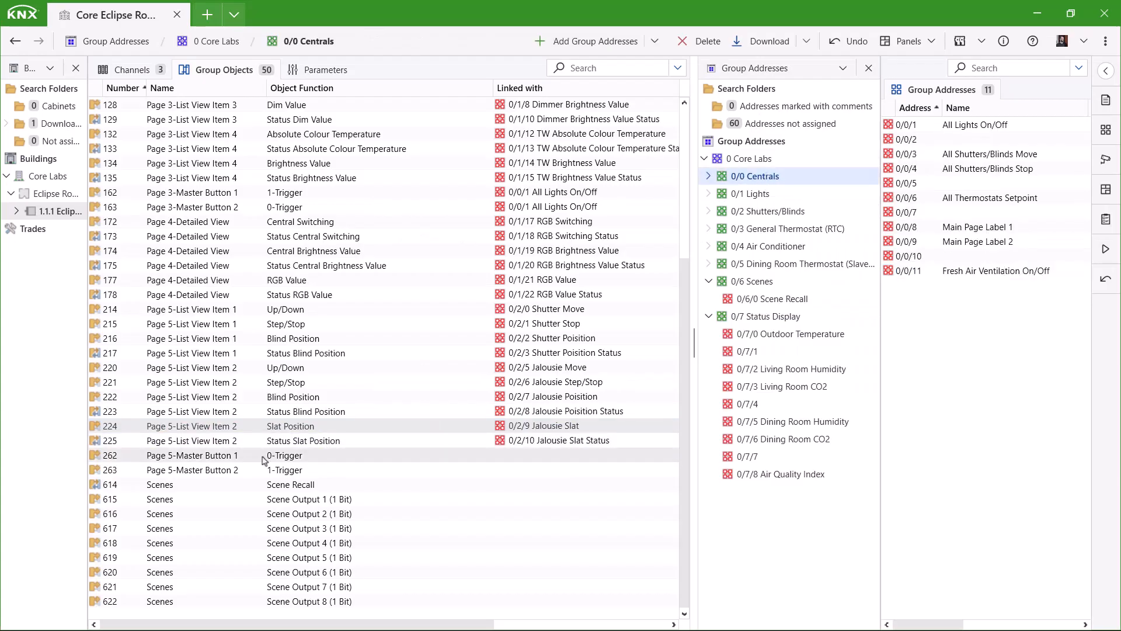
left_click_drag(285, 458, 1013, 155)
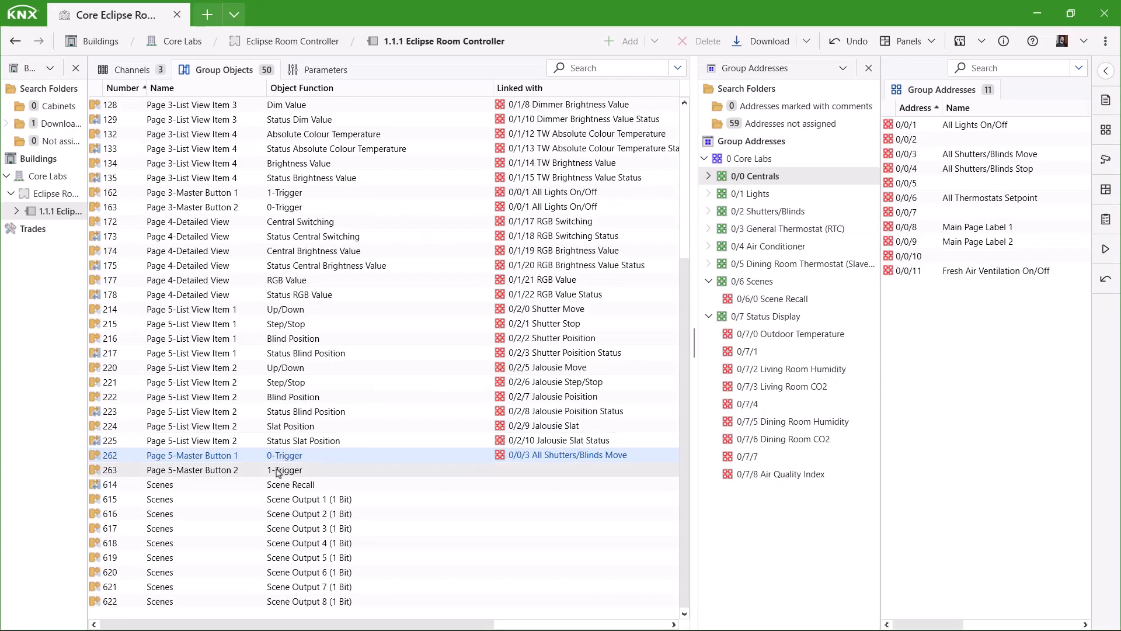
left_click_drag(285, 469, 1006, 157)
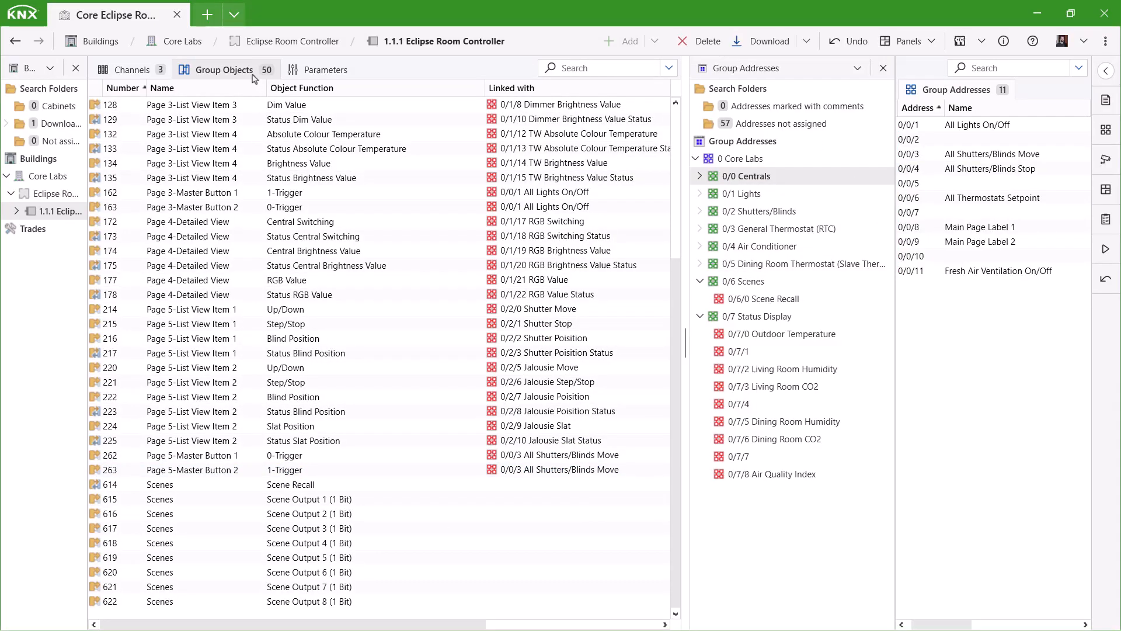
left_click(319, 70)
Enable function page 6 as a General Thermostat (RTC) with the Thermostat 1 icon and a new description.
left_click(156, 303)
left_click(491, 246)
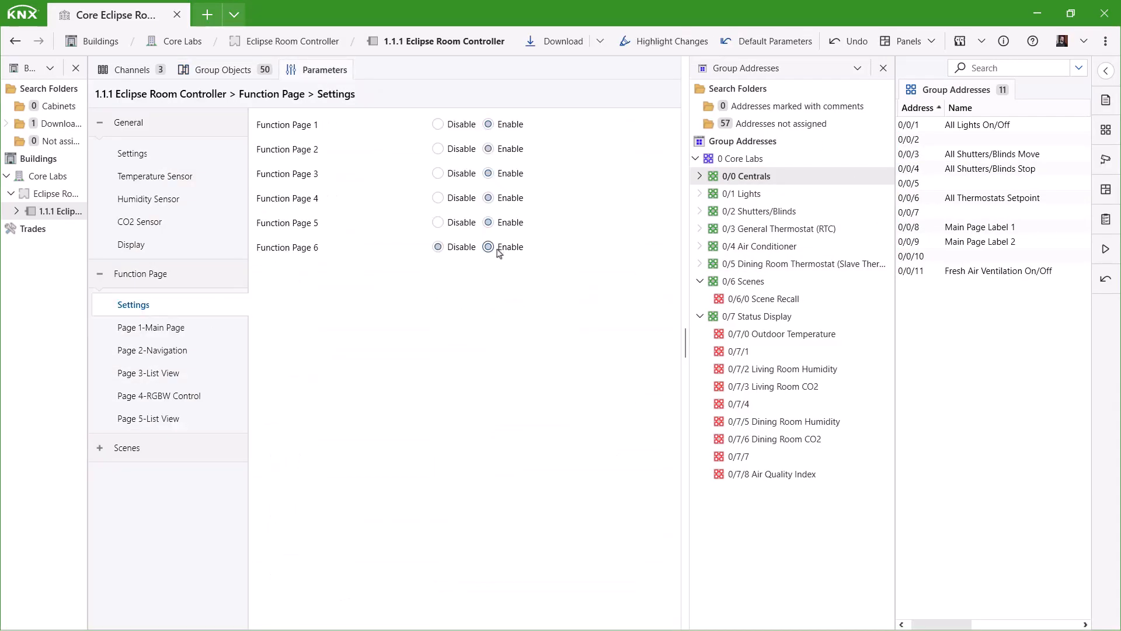
left_click(153, 441)
left_click(462, 169)
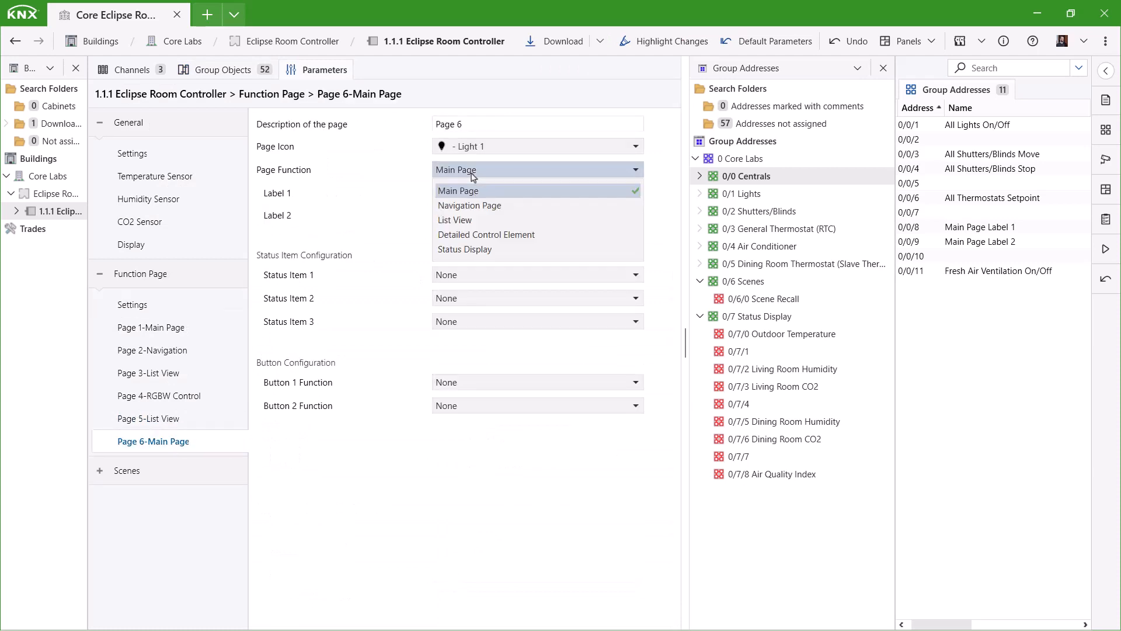
left_click(467, 230)
left_click(479, 194)
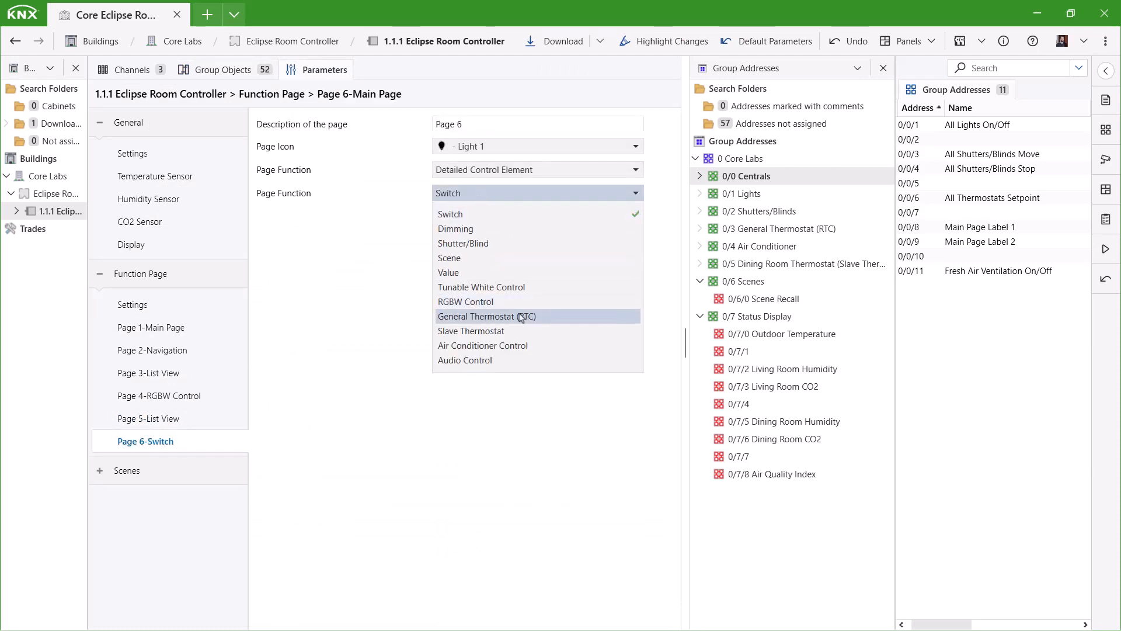
left_click(523, 316)
left_click(467, 150)
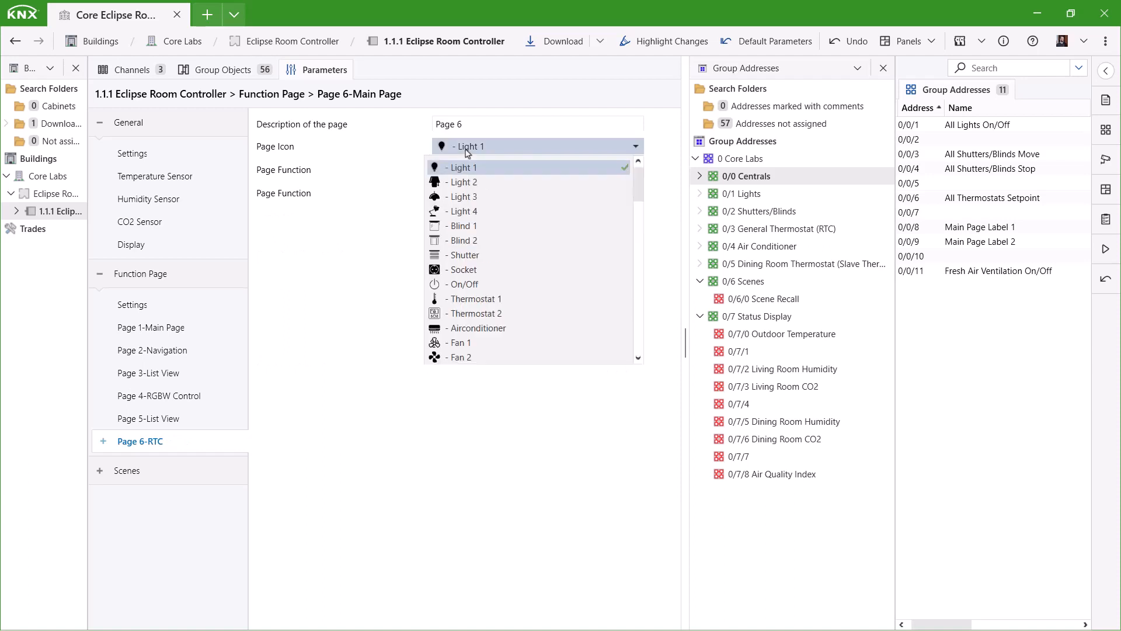
left_click(501, 300)
left_click_drag(488, 124, 397, 133)
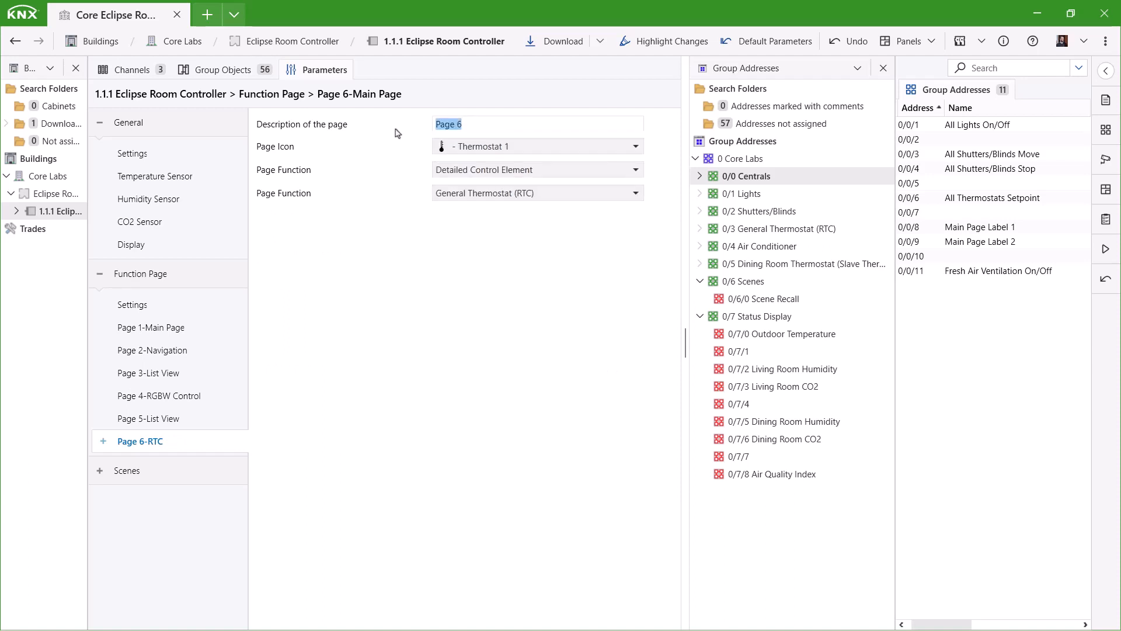
type("Floor Heating")
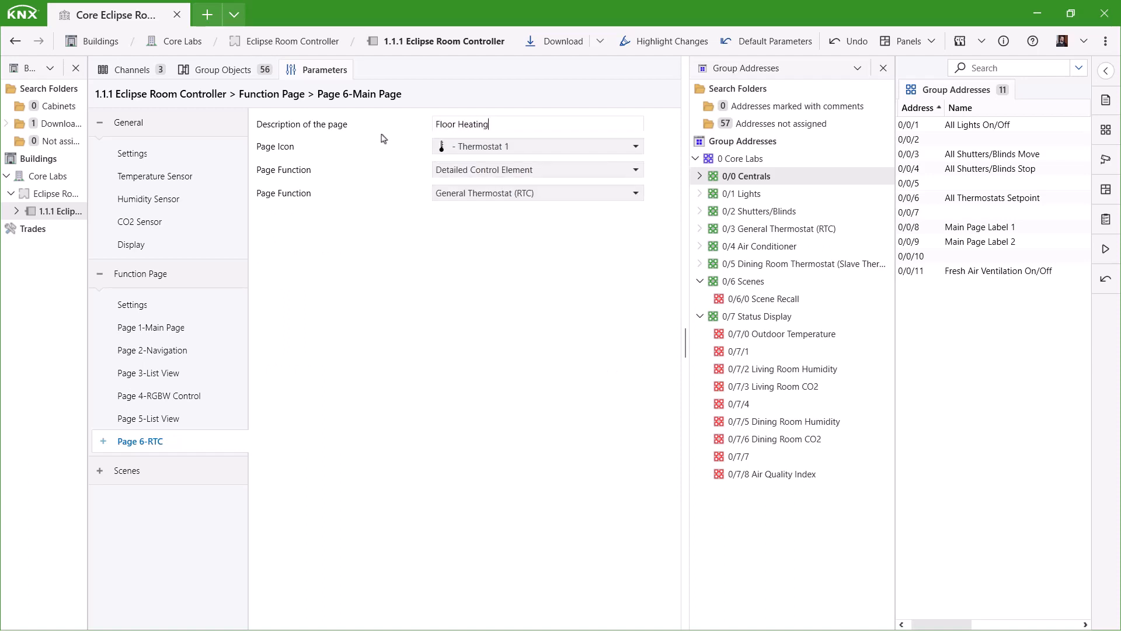
Keep the thermostat control mode at Heating and set the setpoint sending interval to 25 minutes.
left_click(104, 444)
left_click(148, 464)
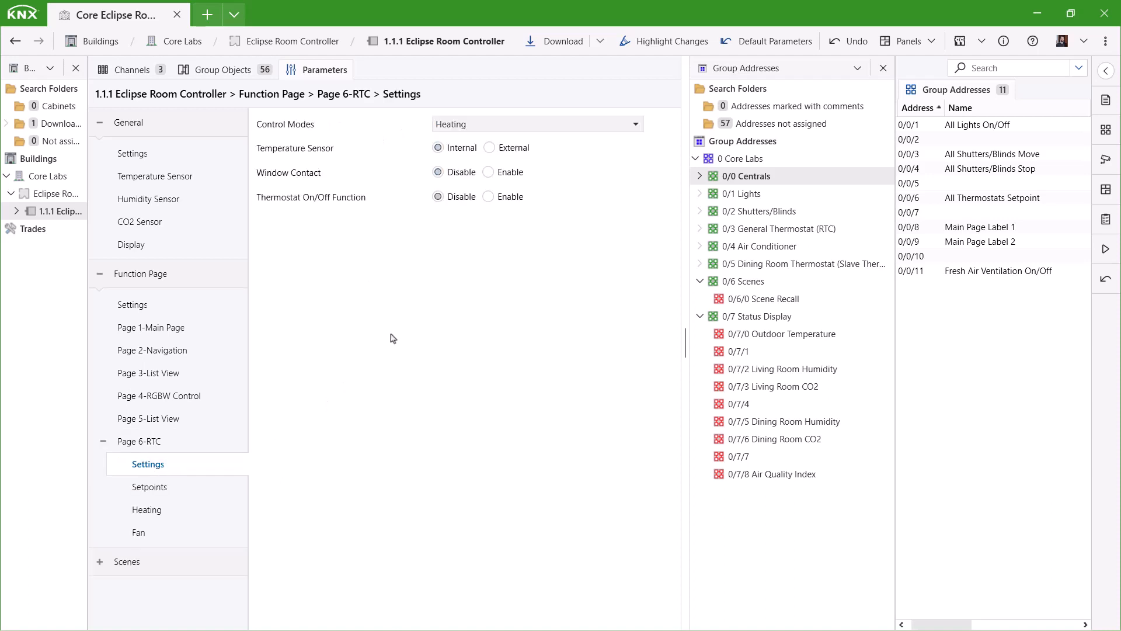
left_click(623, 125)
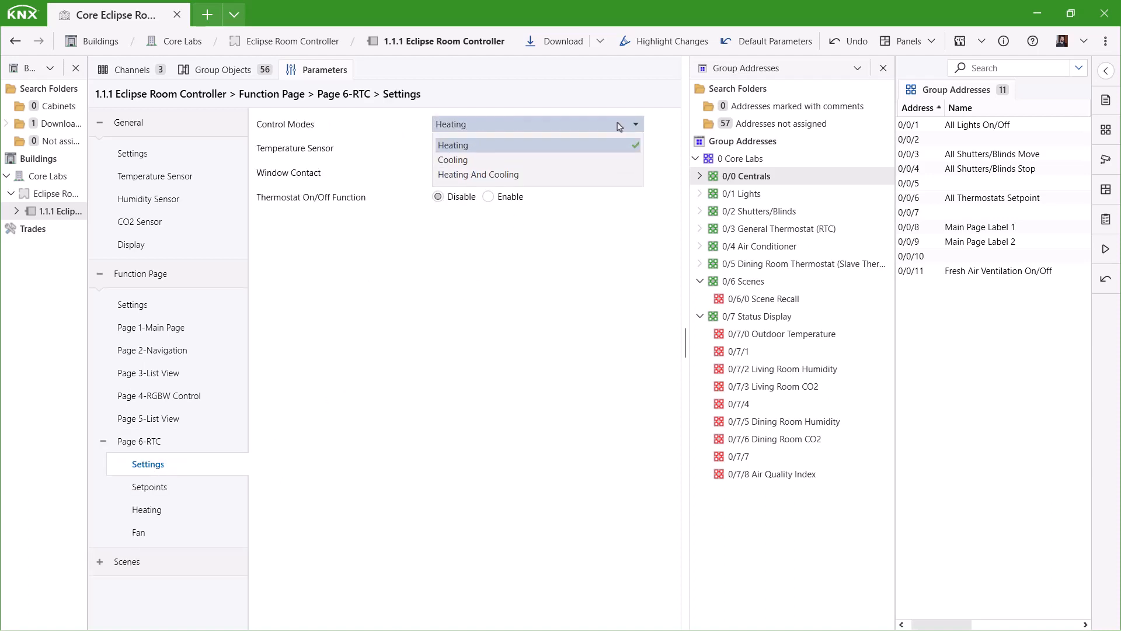
left_click(619, 127)
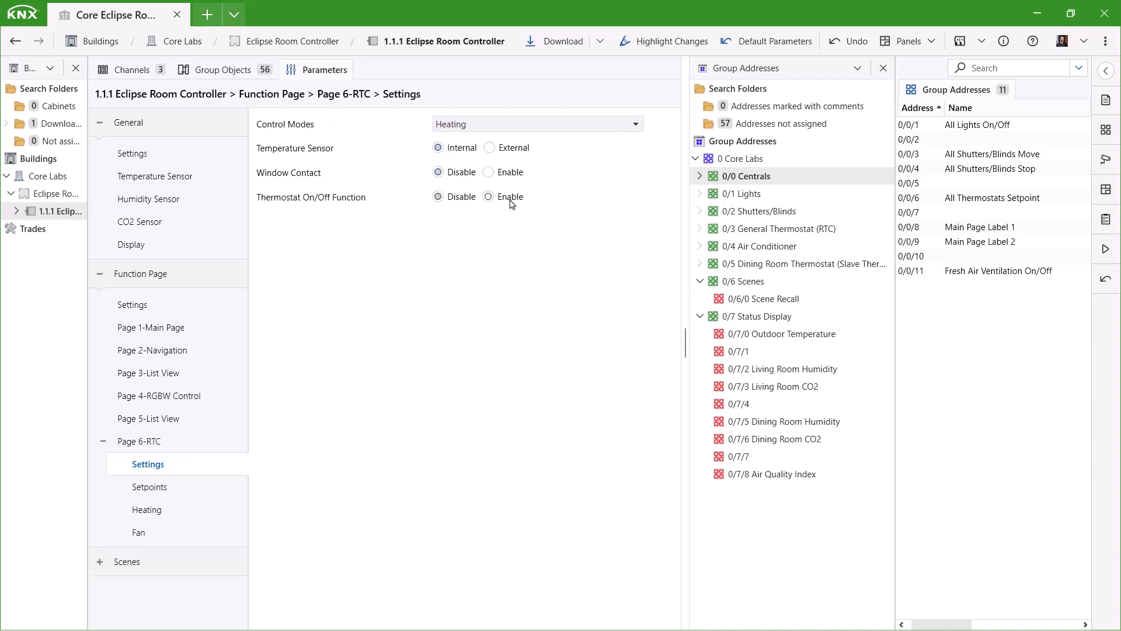
left_click(181, 491)
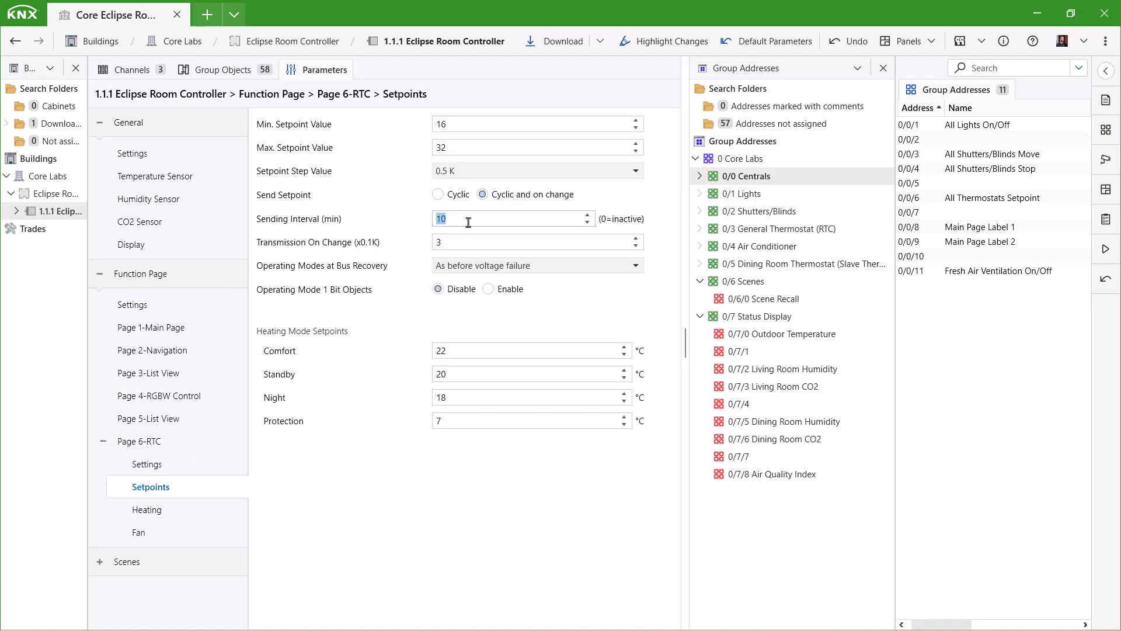
type("25")
Keep heating at 2 Point On/Off and lower the hysteresis from 5 to 3.
left_click(165, 514)
left_click(636, 124)
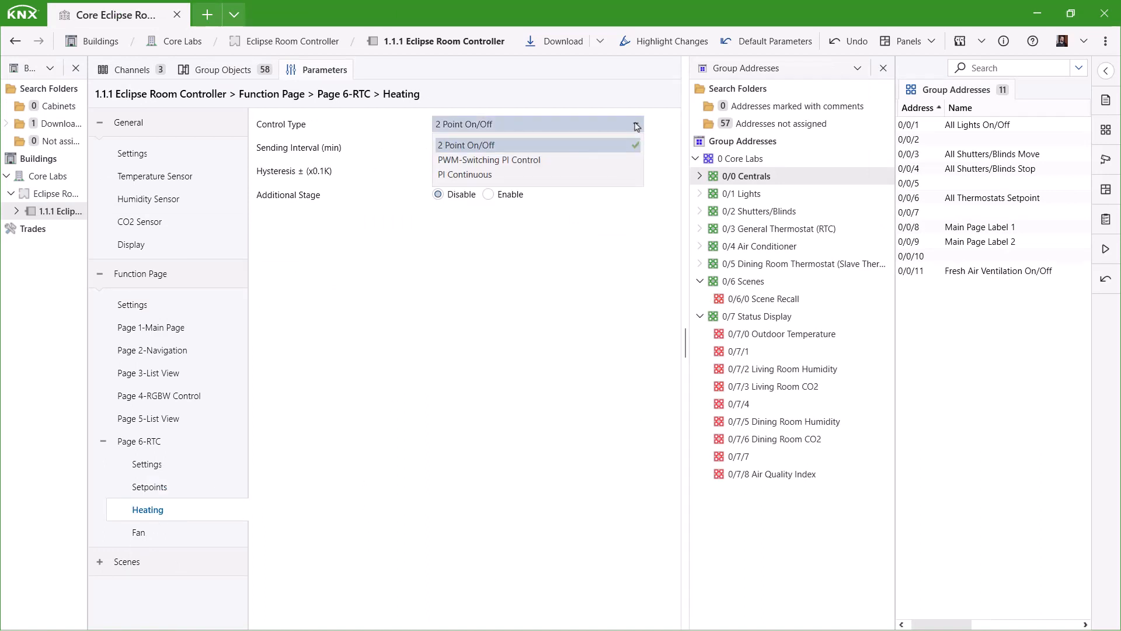
left_click(636, 125)
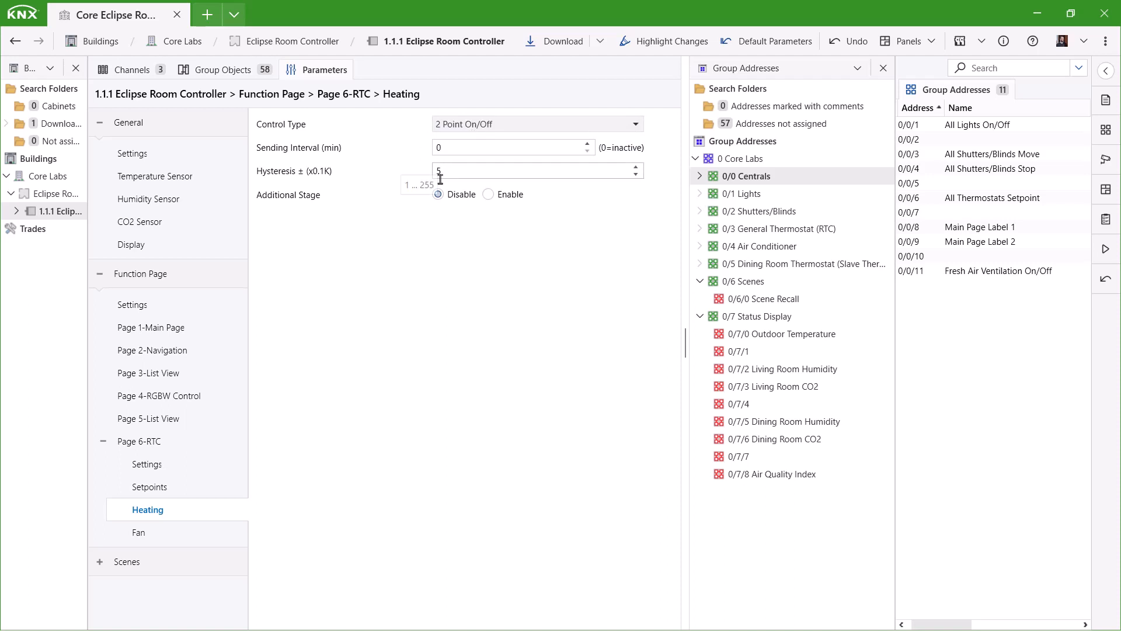
left_click(636, 174)
left_click(636, 174)
left_click(156, 531)
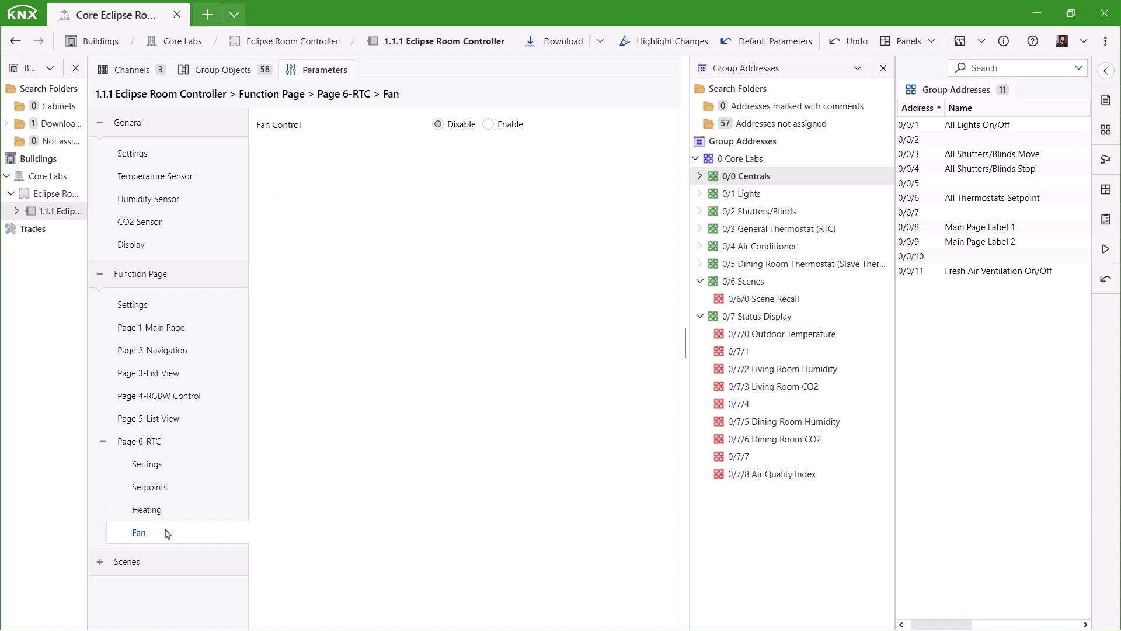
left_click(159, 511)
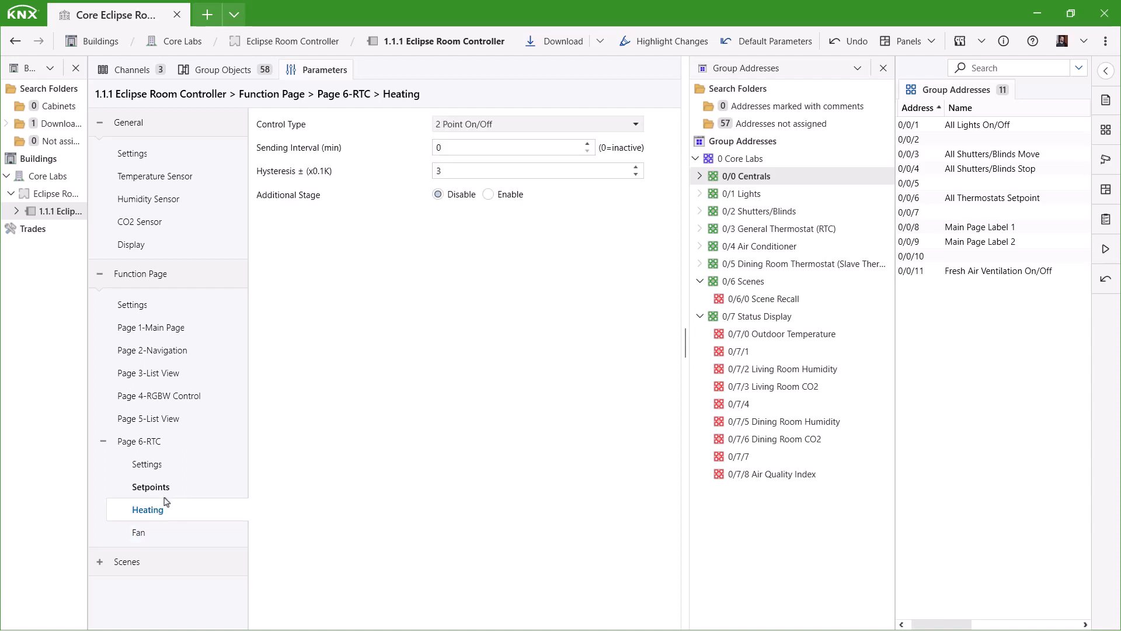
left_click(700, 315)
left_click(699, 281)
Link the thermostat setpoint and operating mode objects to addresses 0/3/1 through 0/3/8.
left_click(759, 229)
left_click(219, 70)
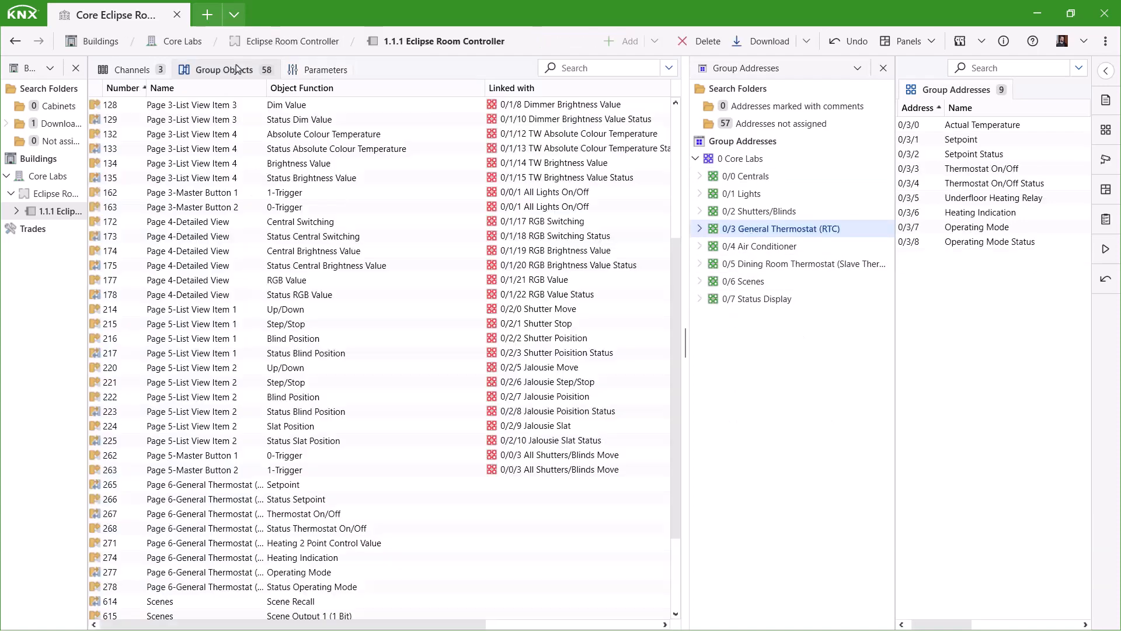
scroll(350, 427, "down", 5)
left_click_drag(309, 369, 985, 235)
left_click_drag(987, 241, 368, 470)
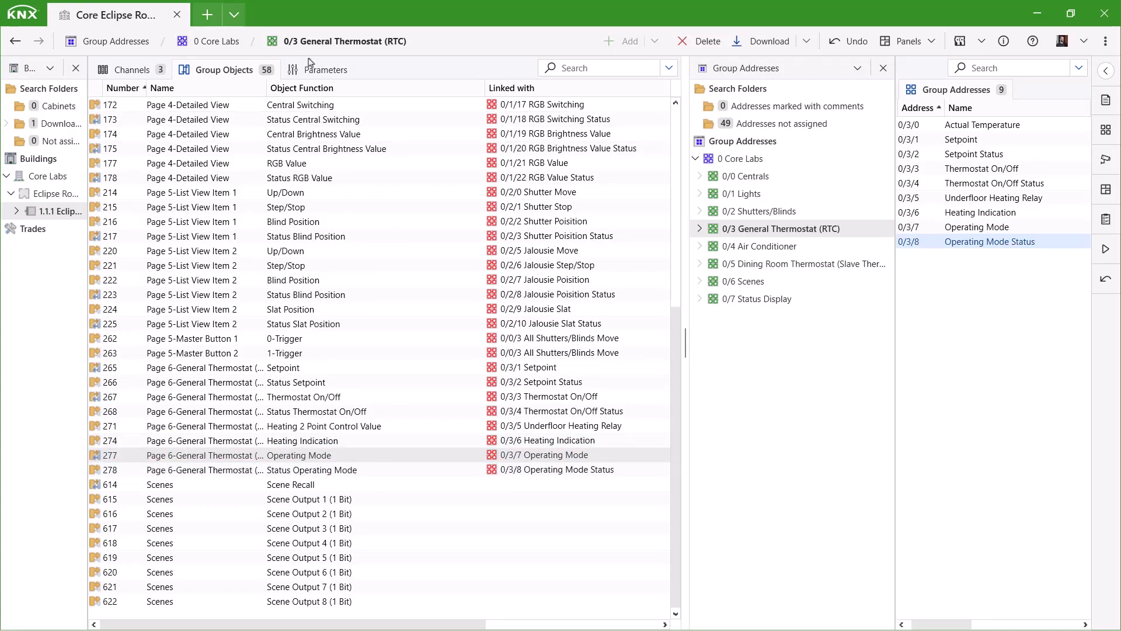
left_click(324, 69)
left_click(132, 304)
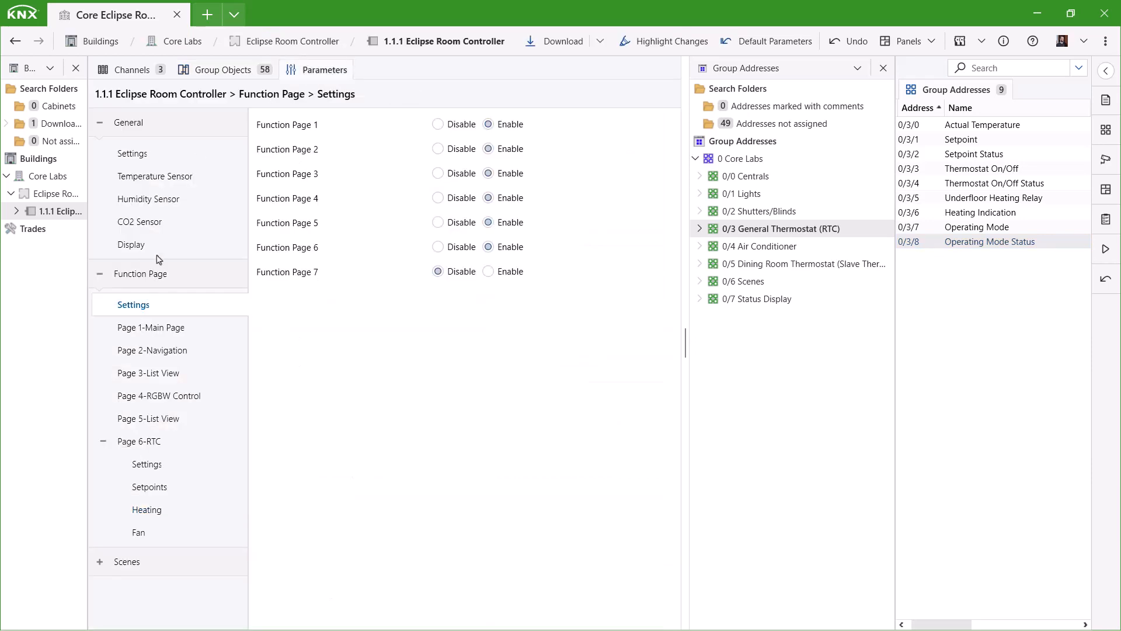
Enable function page 7 as an Air Conditioner Control page named 'Air Condition' with the Airconditioner icon.
left_click(488, 271)
left_click(183, 556)
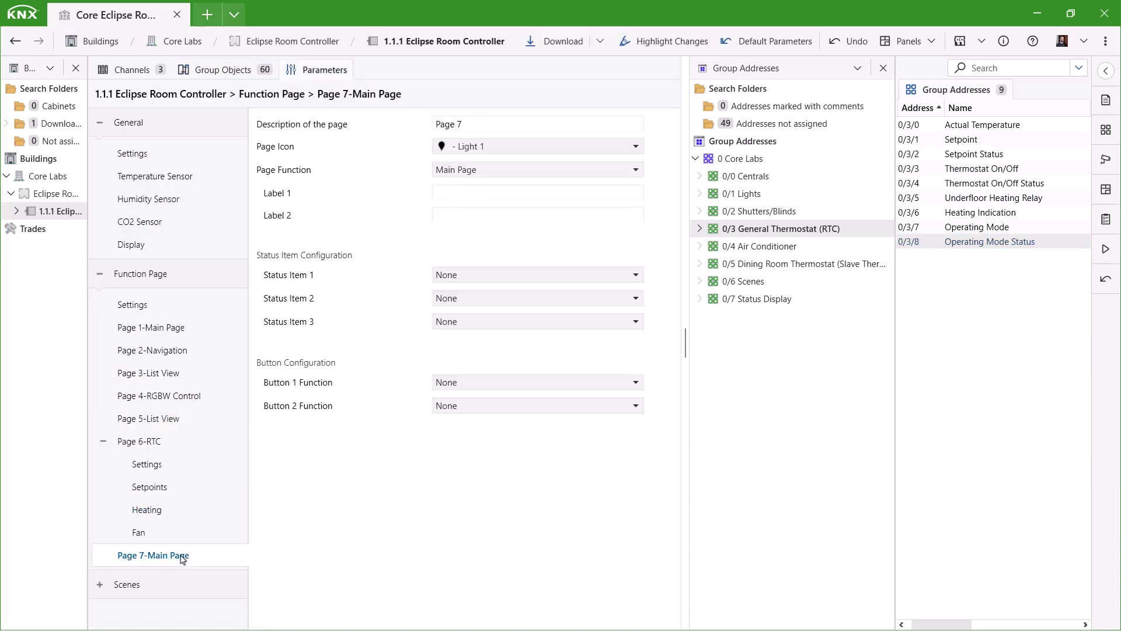
left_click(495, 174)
left_click(502, 236)
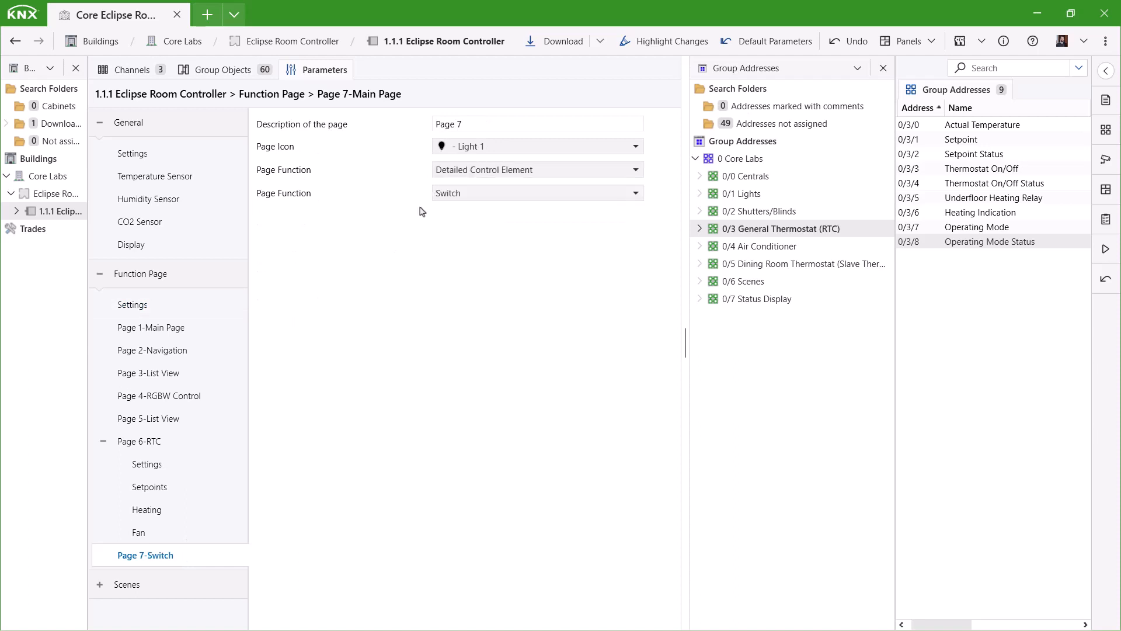
left_click(462, 193)
left_click(507, 347)
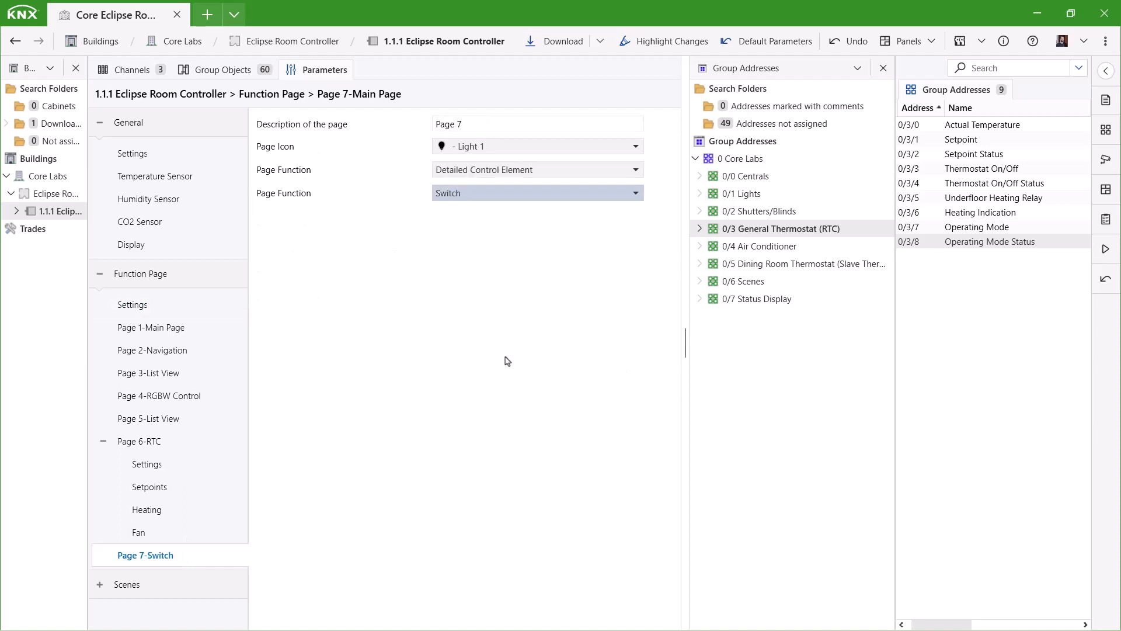
left_click(458, 146)
left_click(488, 328)
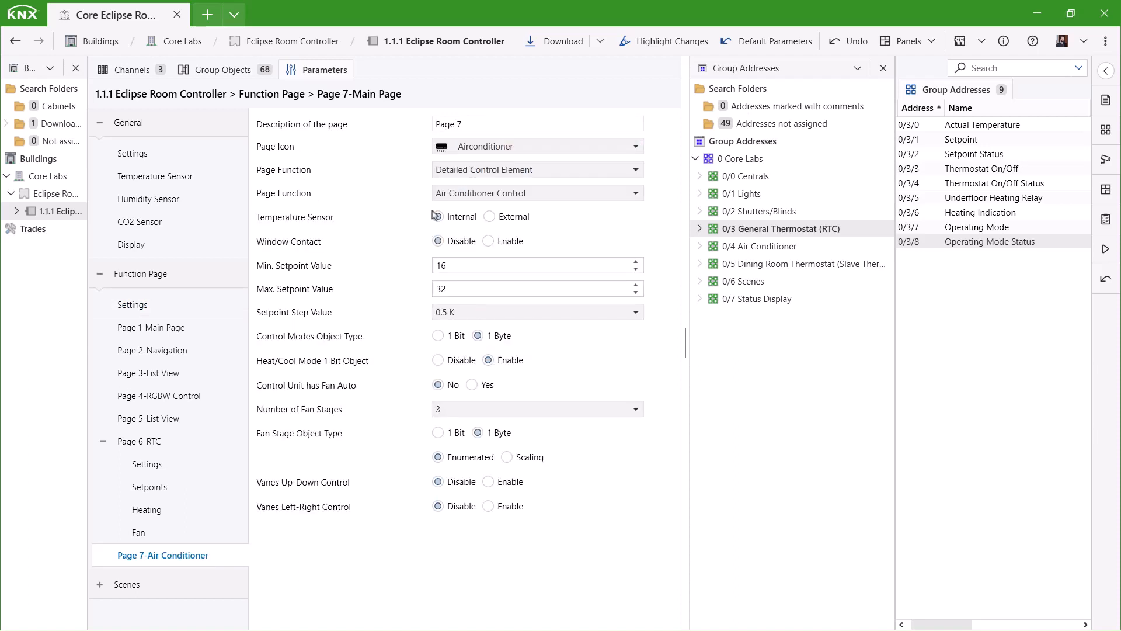
key("ctrl+a")
type("Air Co")
Enable fan auto and both up-down and left-right vanes with 5 positions each.
left_click(486, 384)
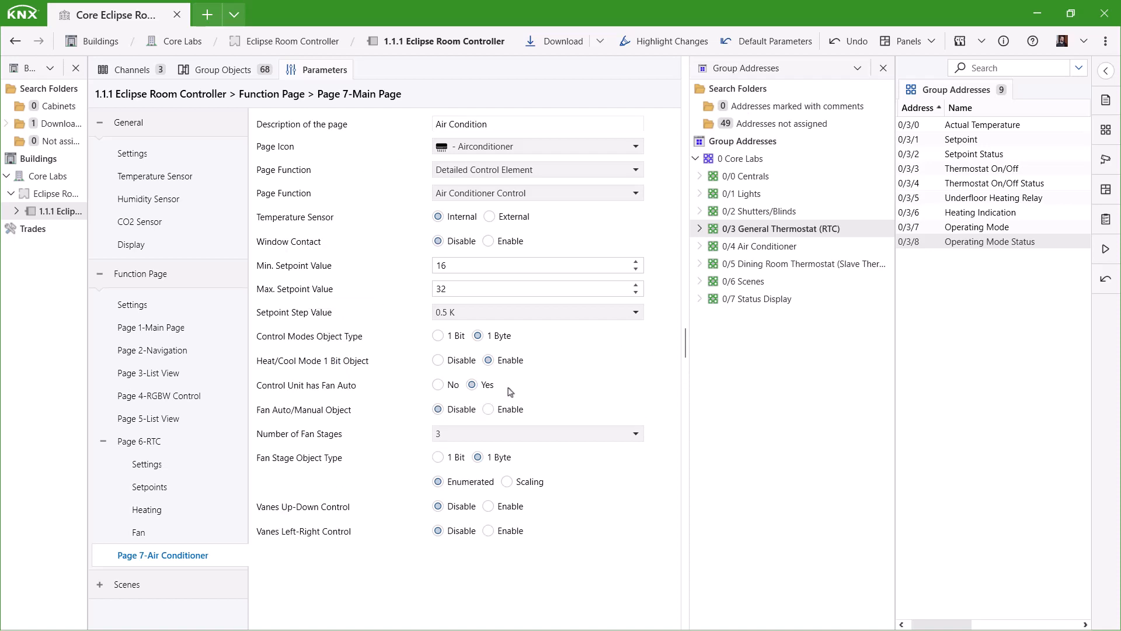
left_click(775, 247)
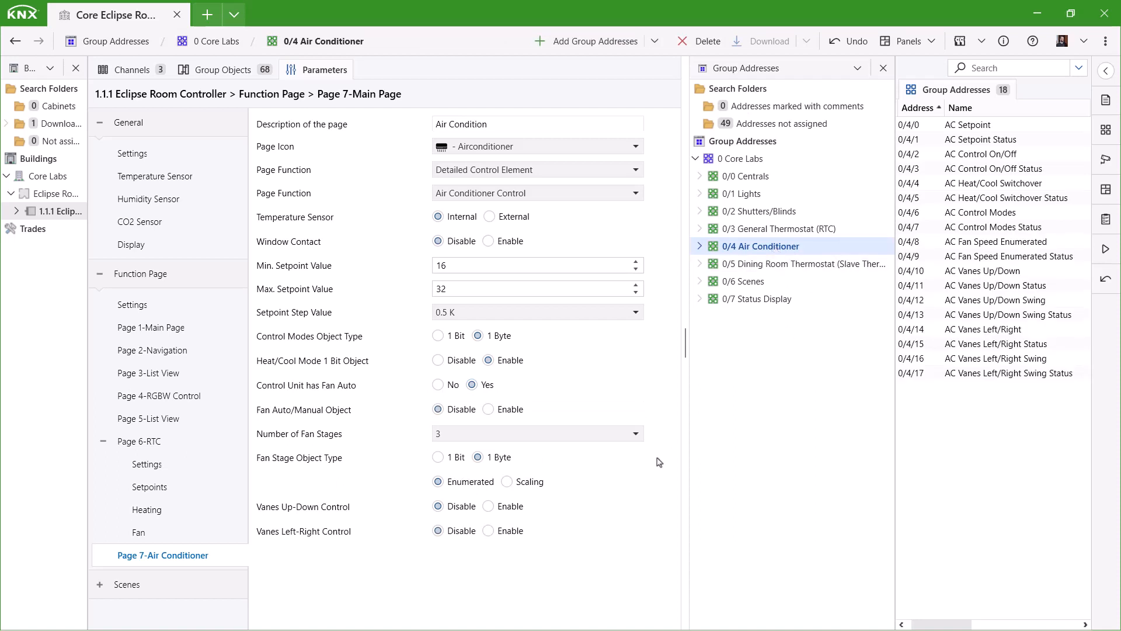
left_click(489, 506)
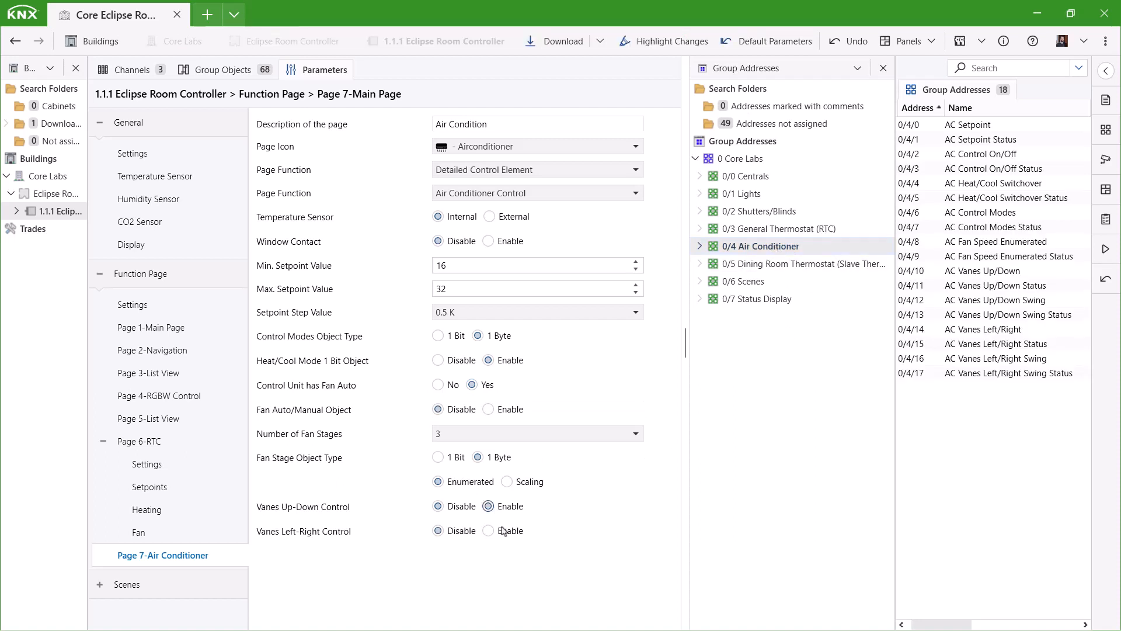
left_click(480, 530)
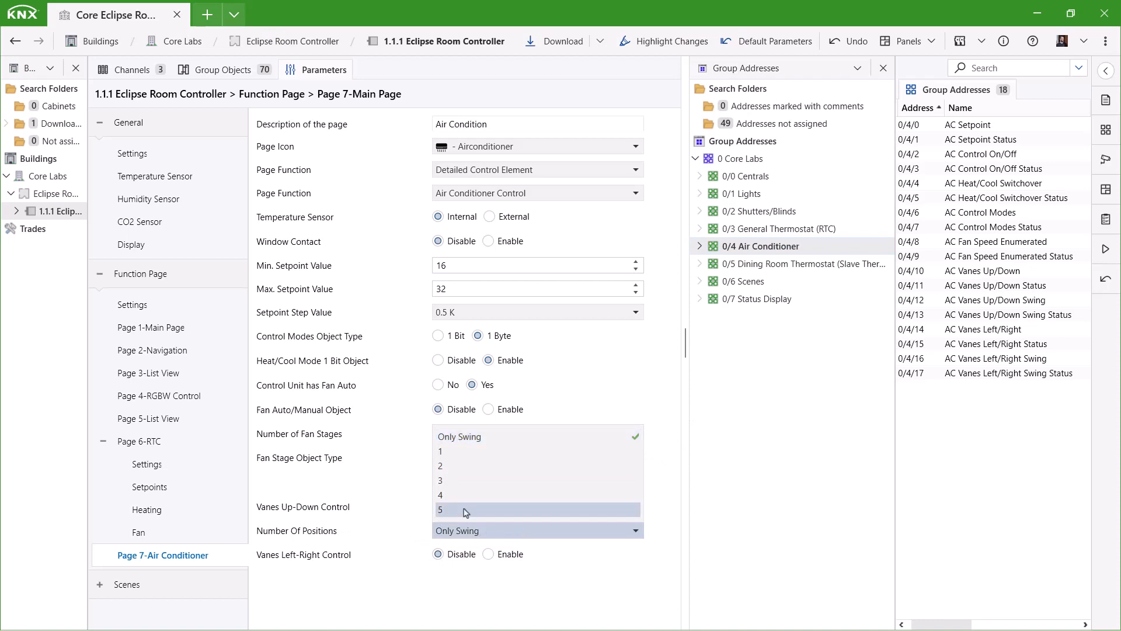
left_click(465, 511)
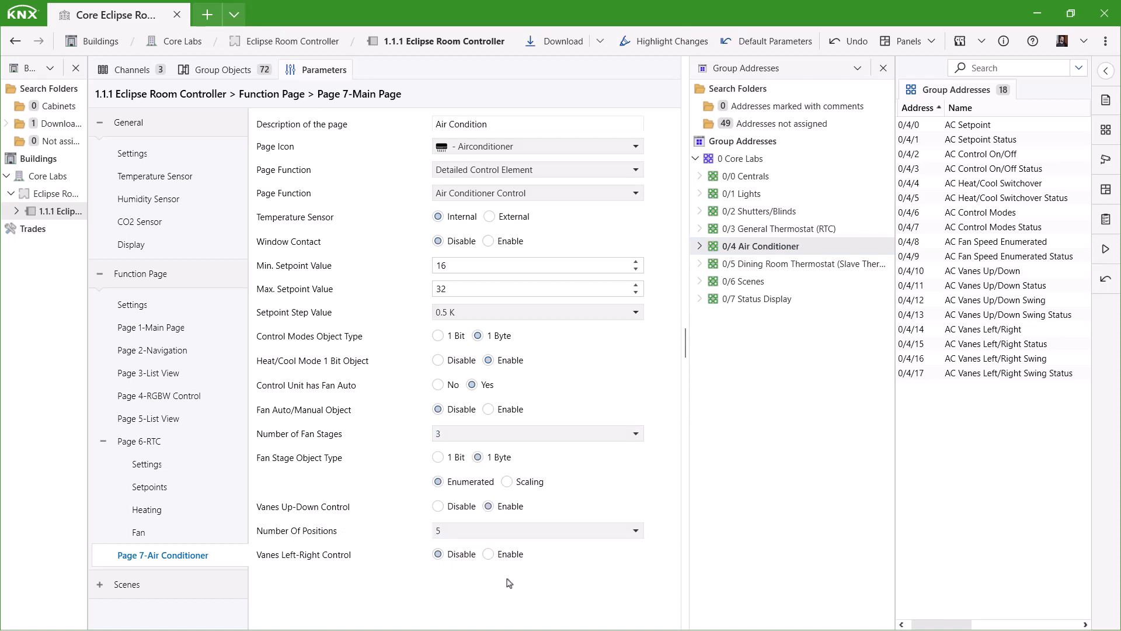
left_click(488, 555)
left_click(522, 577)
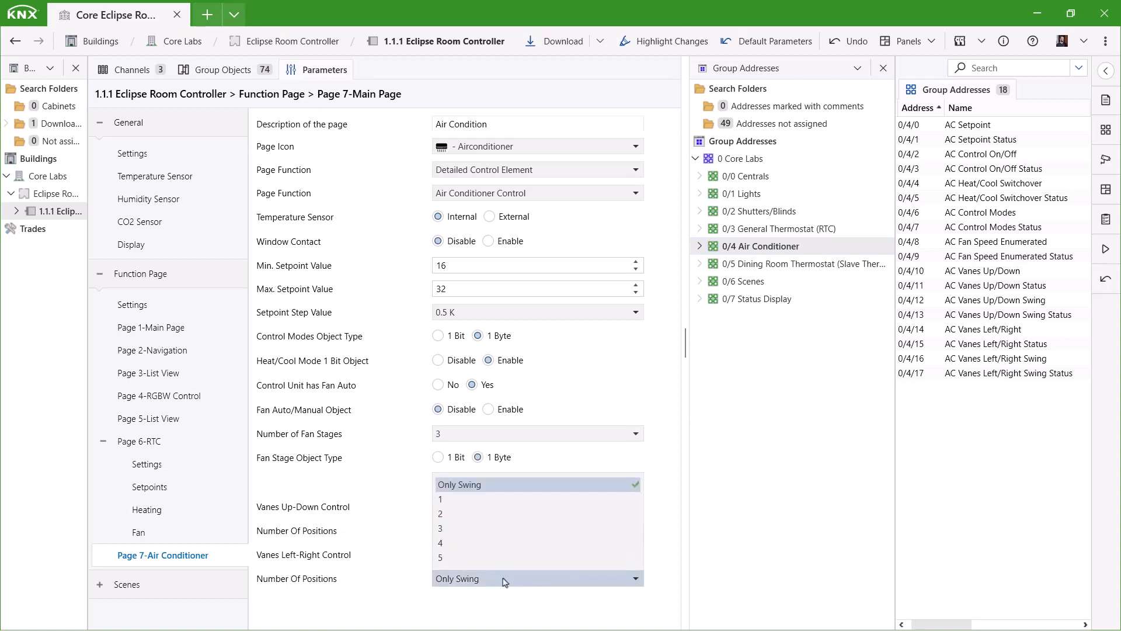
left_click(465, 559)
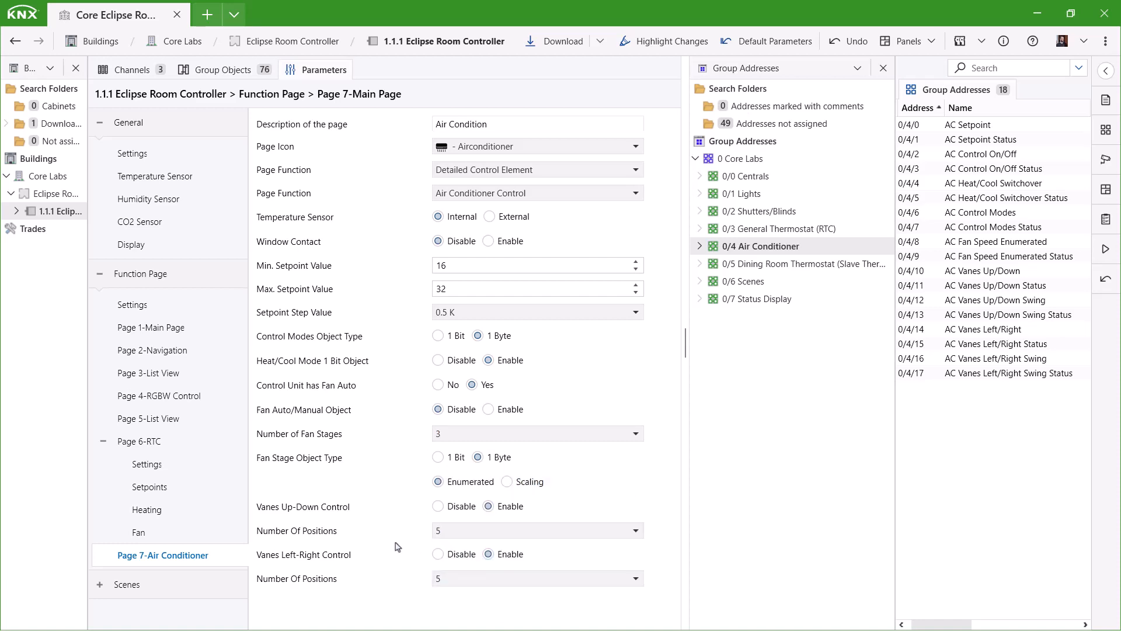
left_click(233, 72)
scroll(350, 380, "down", 4)
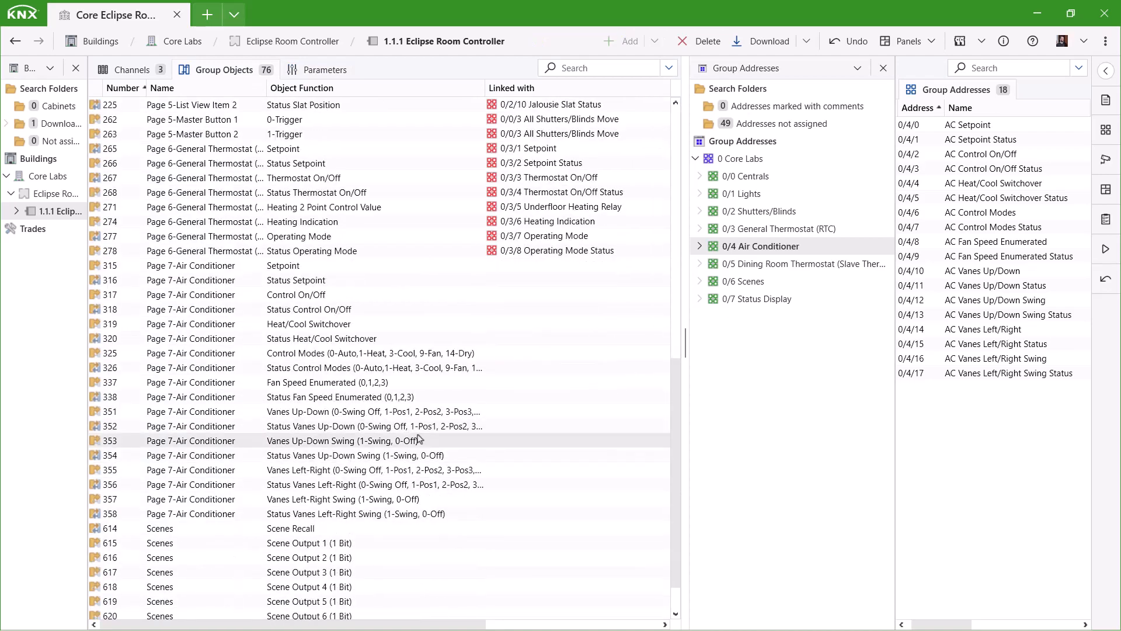
Link the AC setpoint, on/off, fan speed and vane swing objects to 0/4/0 through 0/4/17.
left_click_drag(968, 125, 977, 155)
left_click_drag(993, 169, 1027, 242)
left_click_drag(1010, 256, 379, 462)
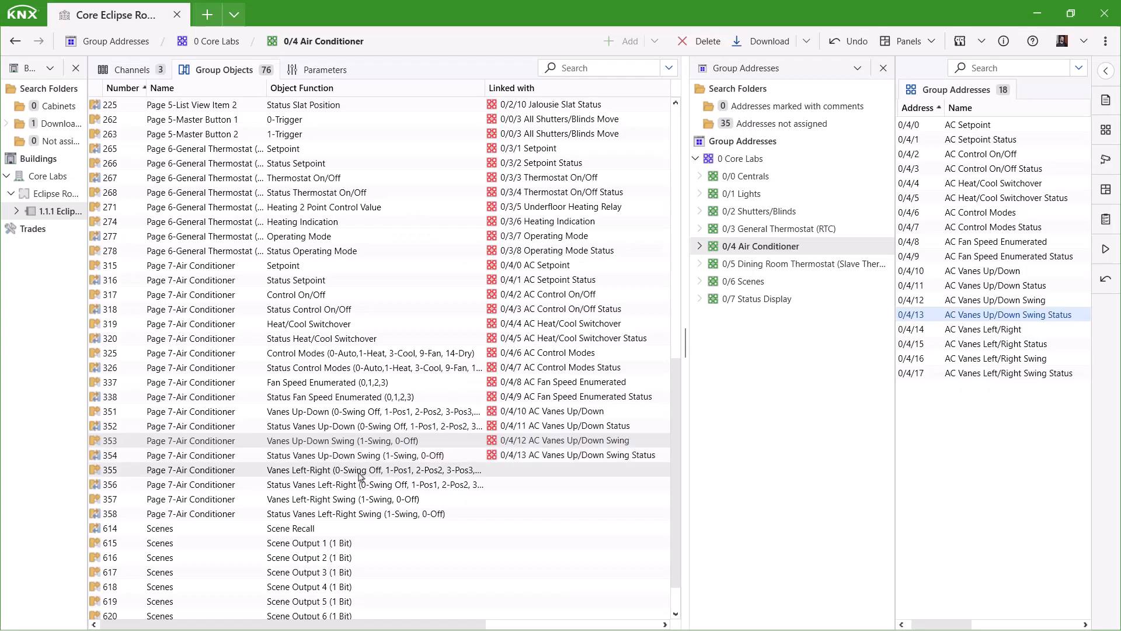
left_click_drag(986, 329, 444, 513)
left_click(326, 71)
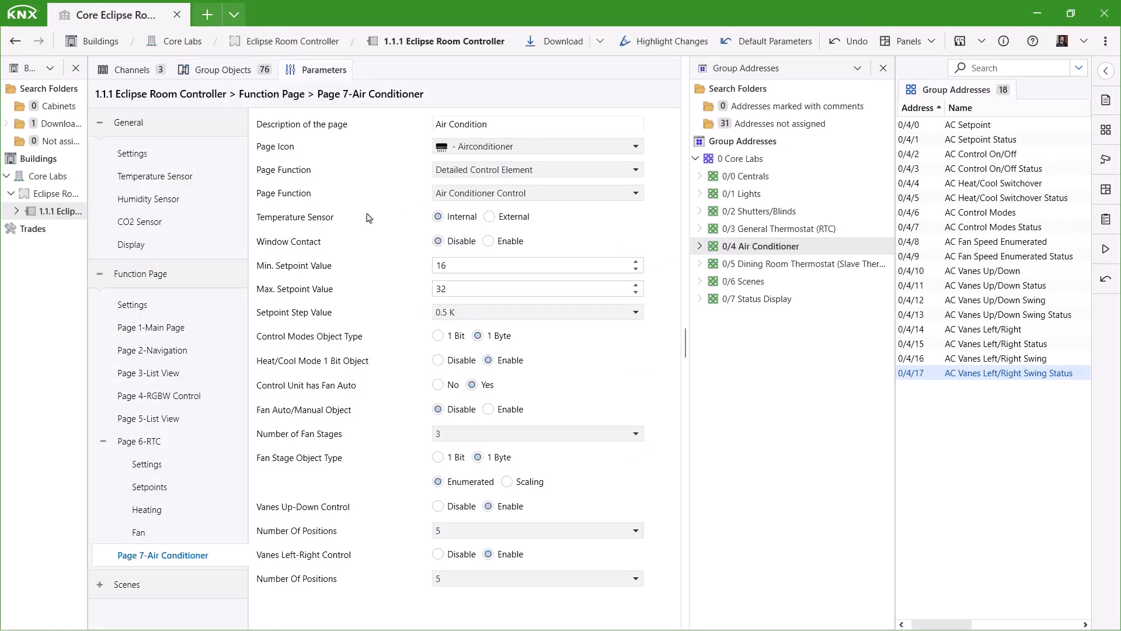
Enable Function Page 8 as a slave thermostat with the Thermostat 1 icon, described 'Dining Room'.
left_click(123, 306)
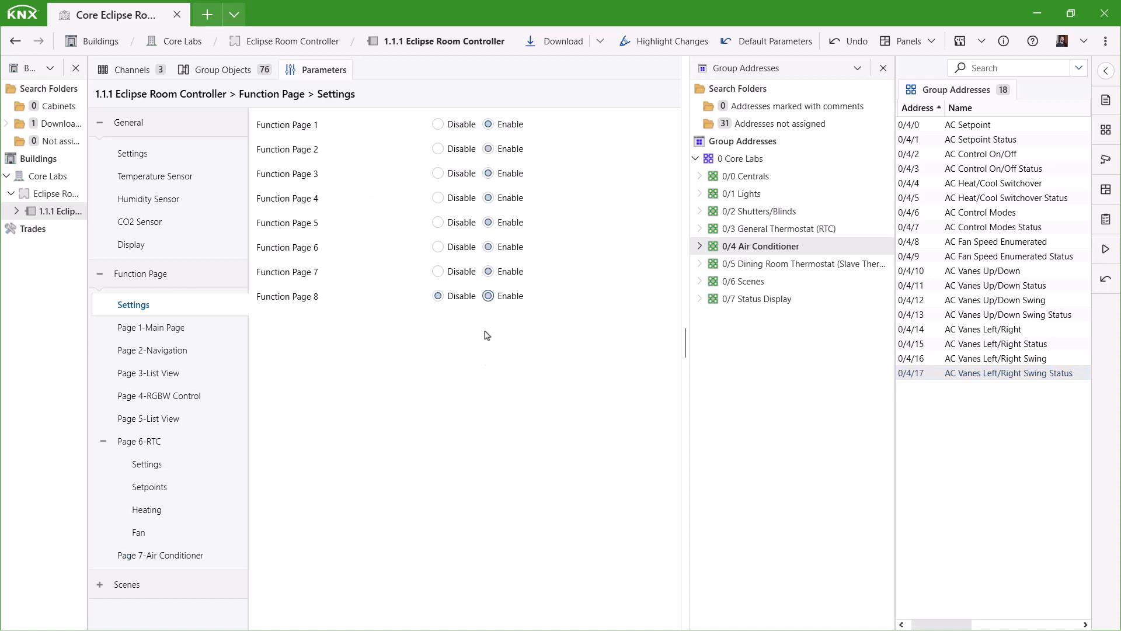
left_click(103, 441)
left_click(154, 488)
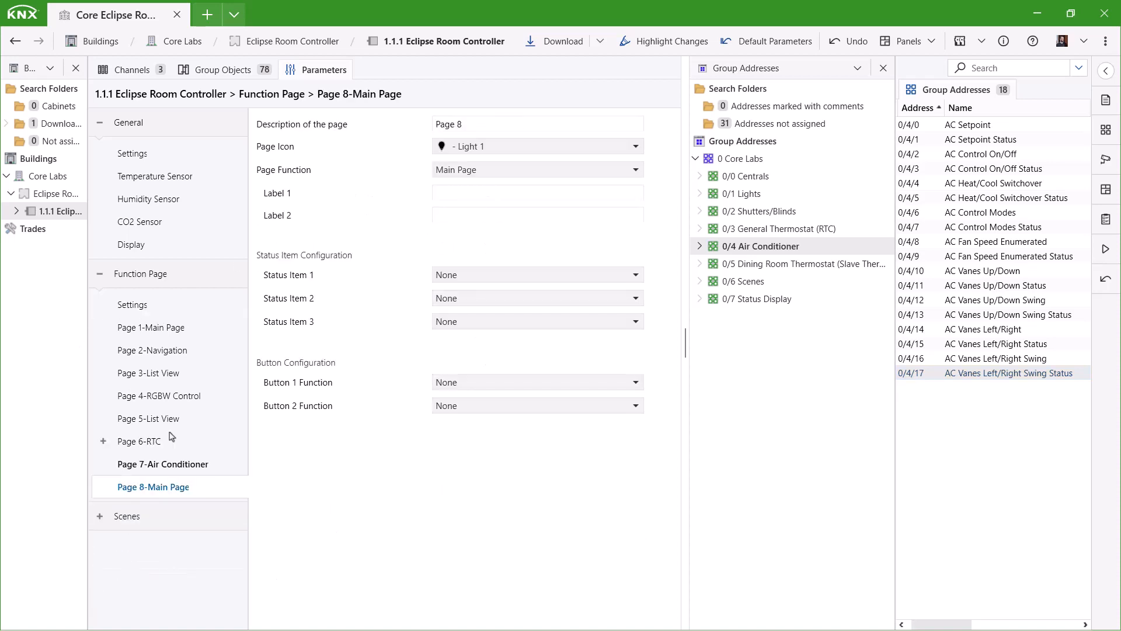
left_click(526, 169)
left_click(505, 228)
left_click(506, 193)
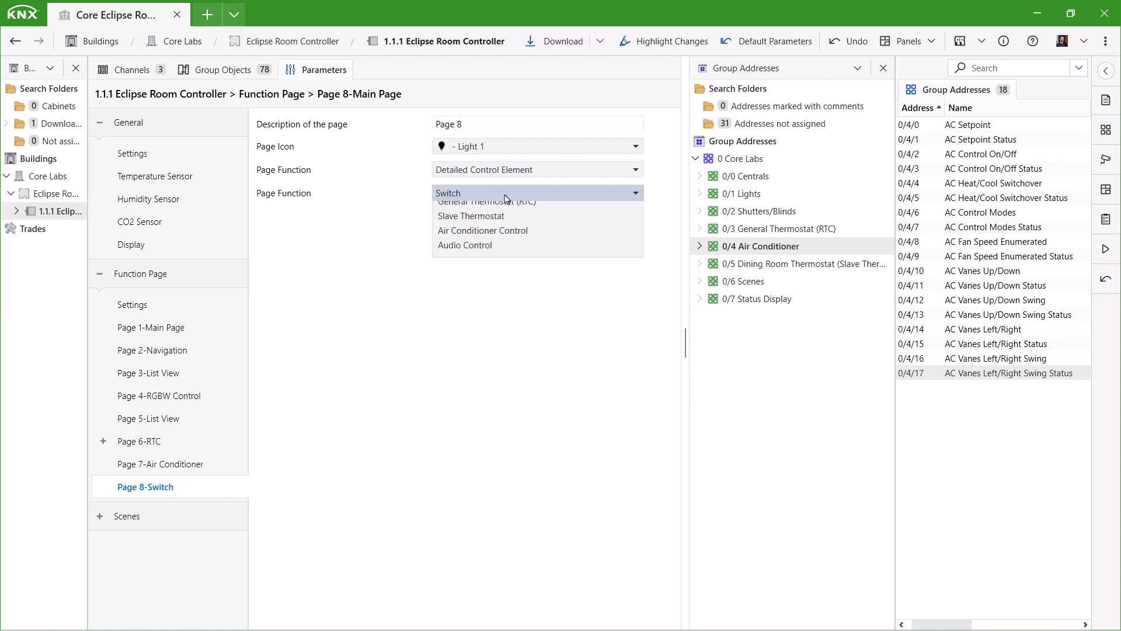
left_click(521, 332)
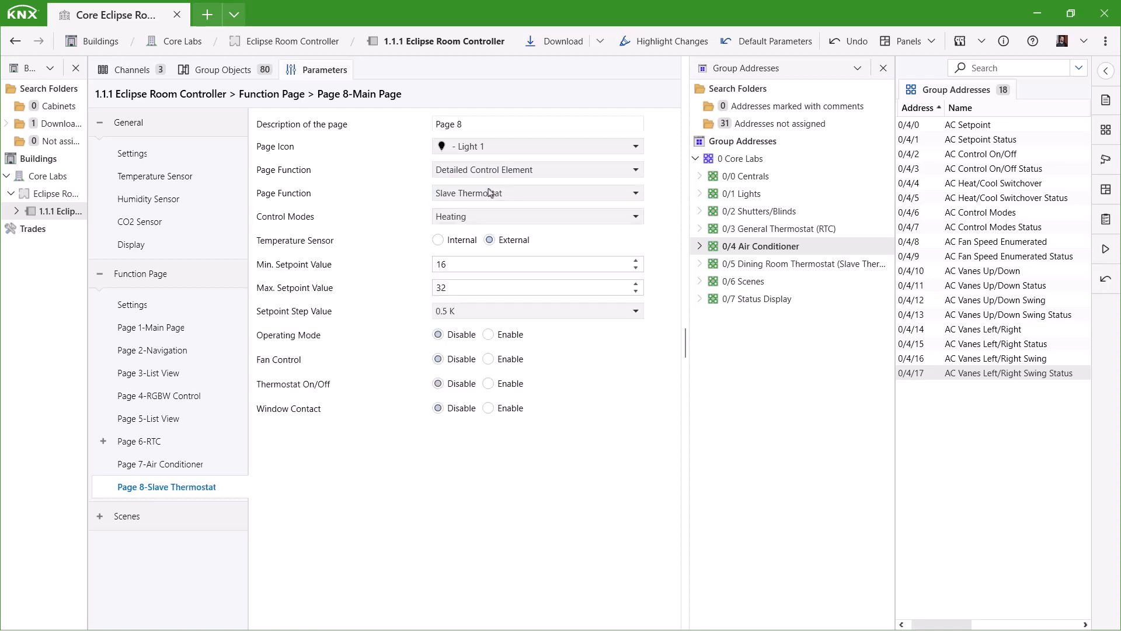
left_click(484, 148)
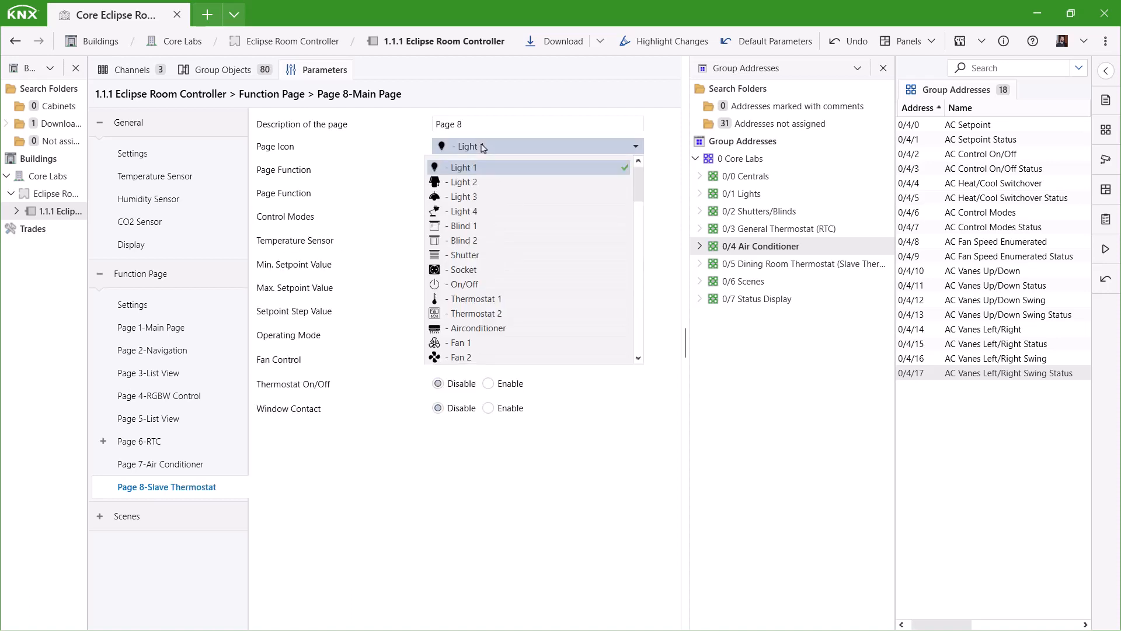
left_click(494, 301)
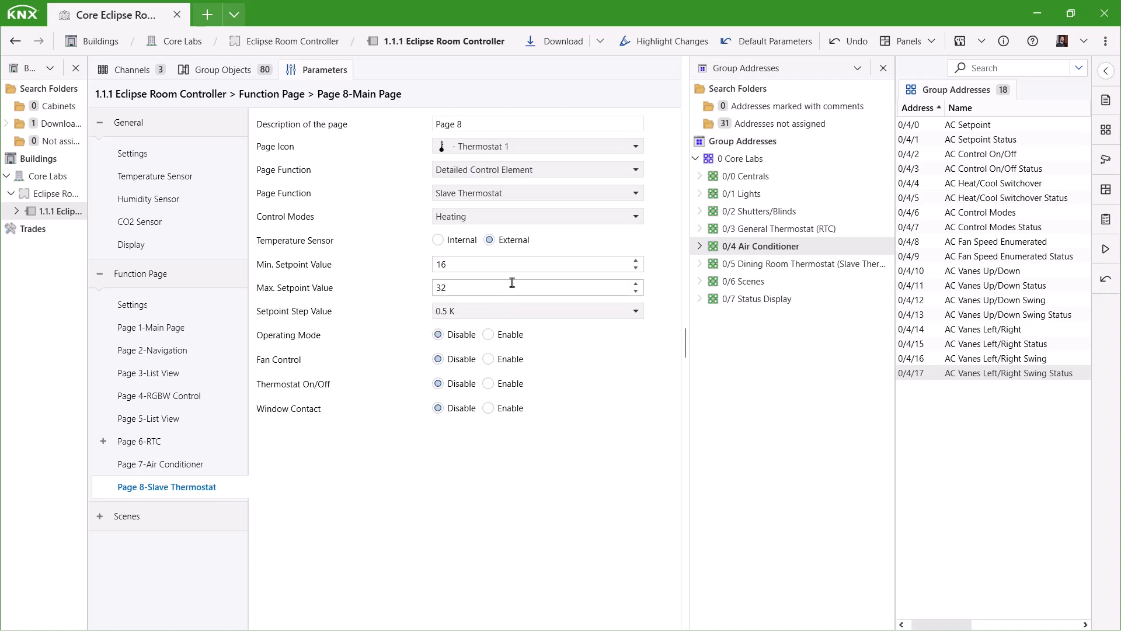
left_click_drag(471, 124, 391, 131)
type("Dining Room")
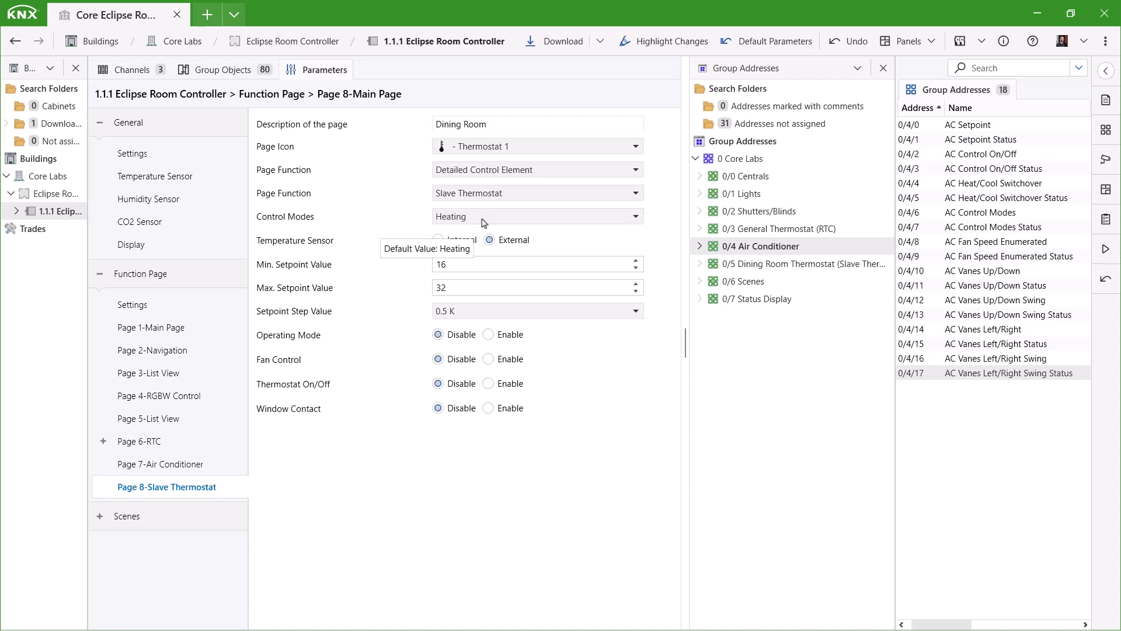
Set control mode to Heating And Cooling and enable Operating Mode, Heat/Cool Switchover and Thermostat On/Off.
left_click(595, 220)
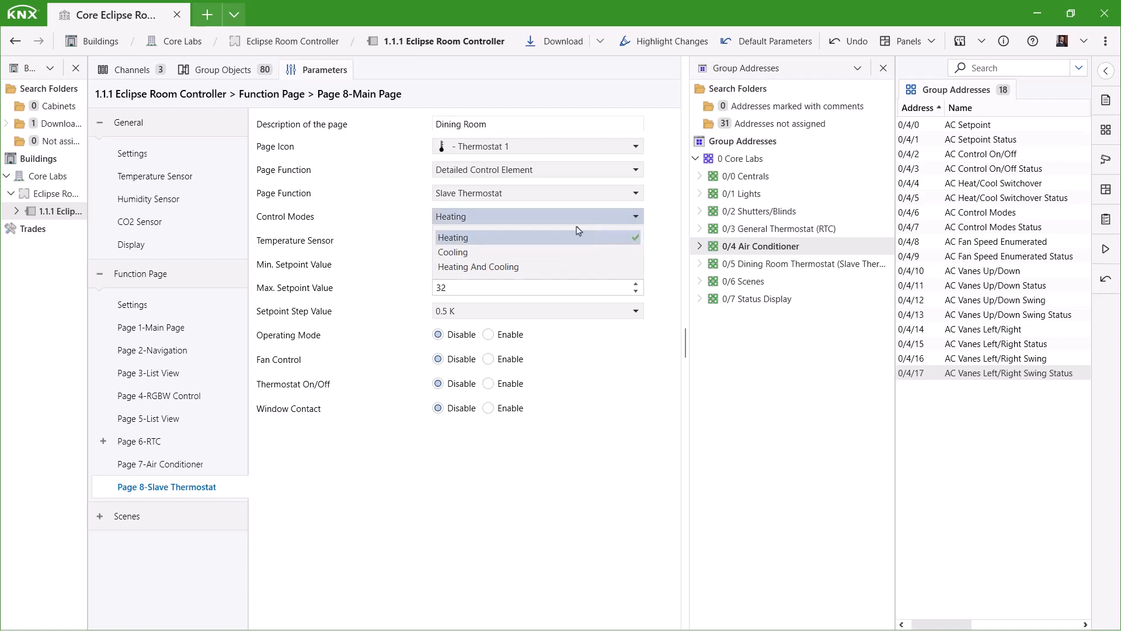
left_click(504, 268)
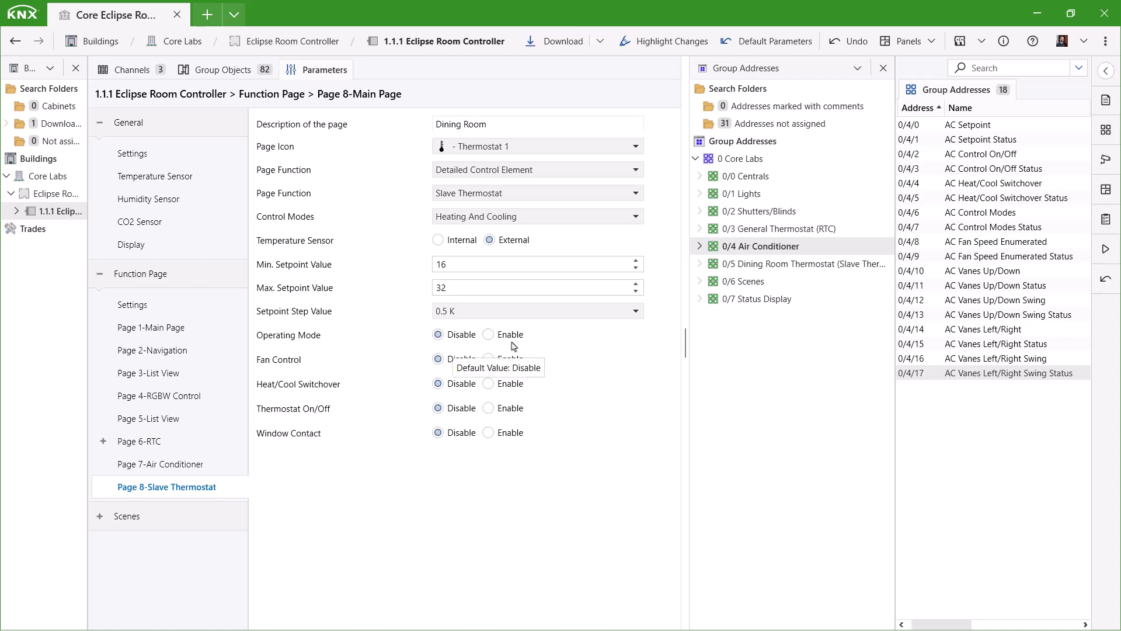
left_click(490, 334)
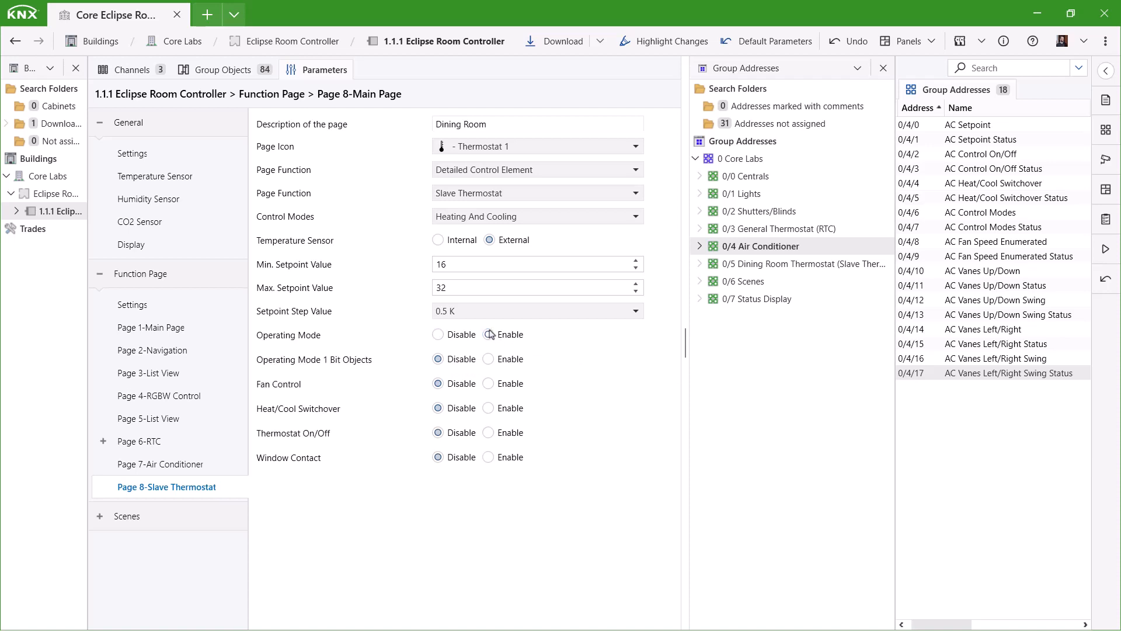
left_click(811, 266)
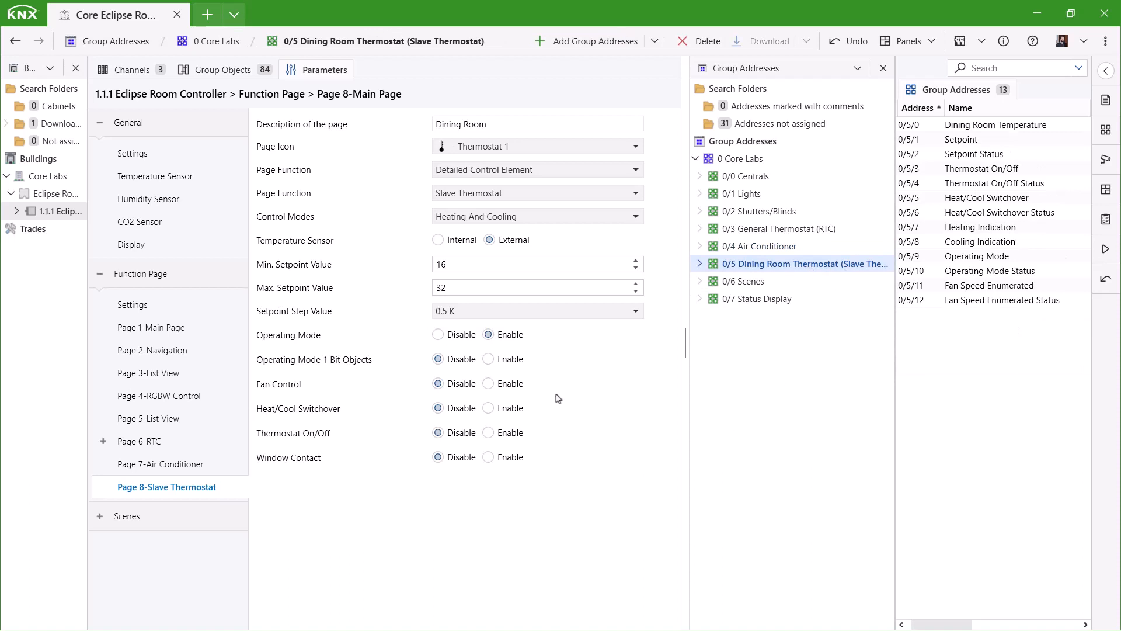
left_click(524, 410)
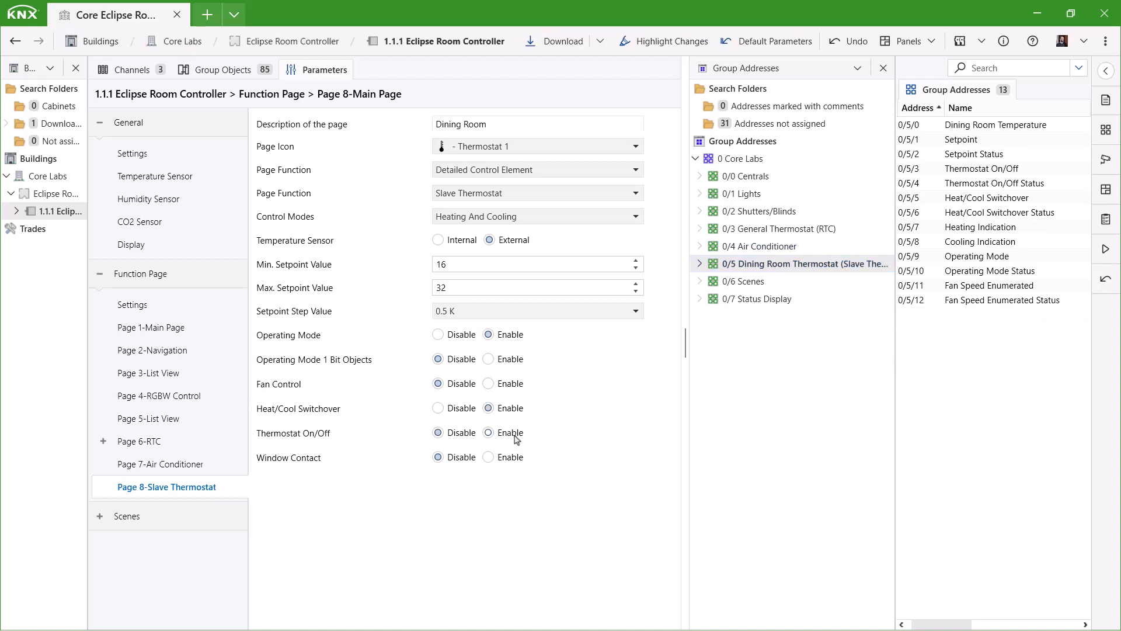
left_click(517, 438)
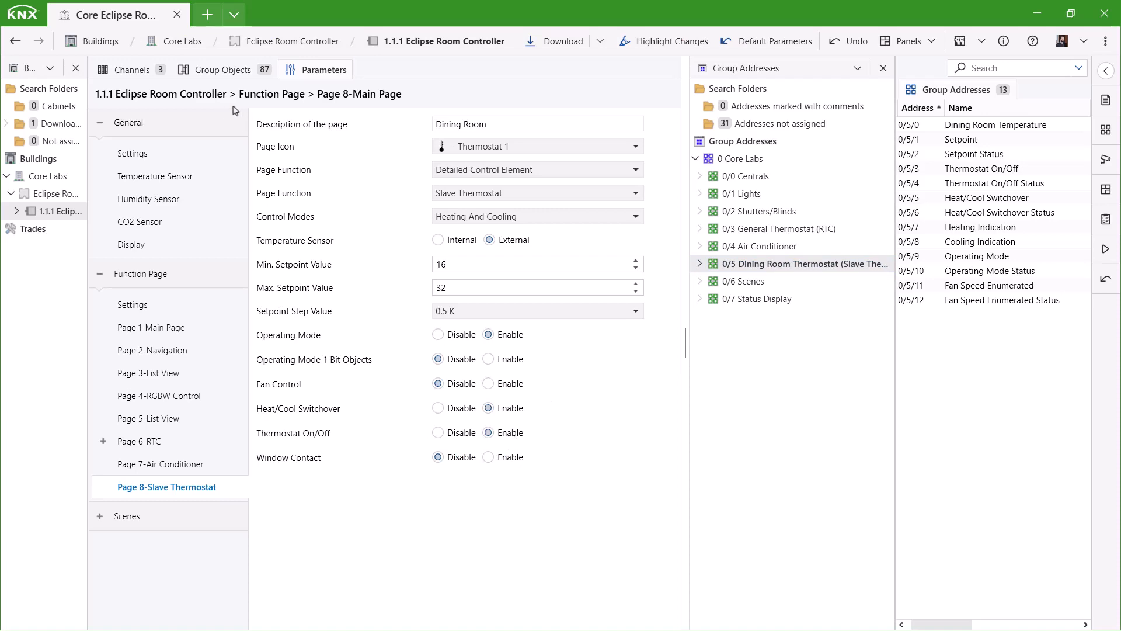
left_click(223, 69)
Link External Temperature to 0/5/0 and objects 368–370 to 0/5/4, 0/5/5 and 0/5/6.
scroll(342, 362, "down", 4)
left_click_drag(316, 324, 1002, 183)
left_click_drag(978, 198, 340, 399)
left_click_drag(327, 412, 986, 271)
left_click(320, 70)
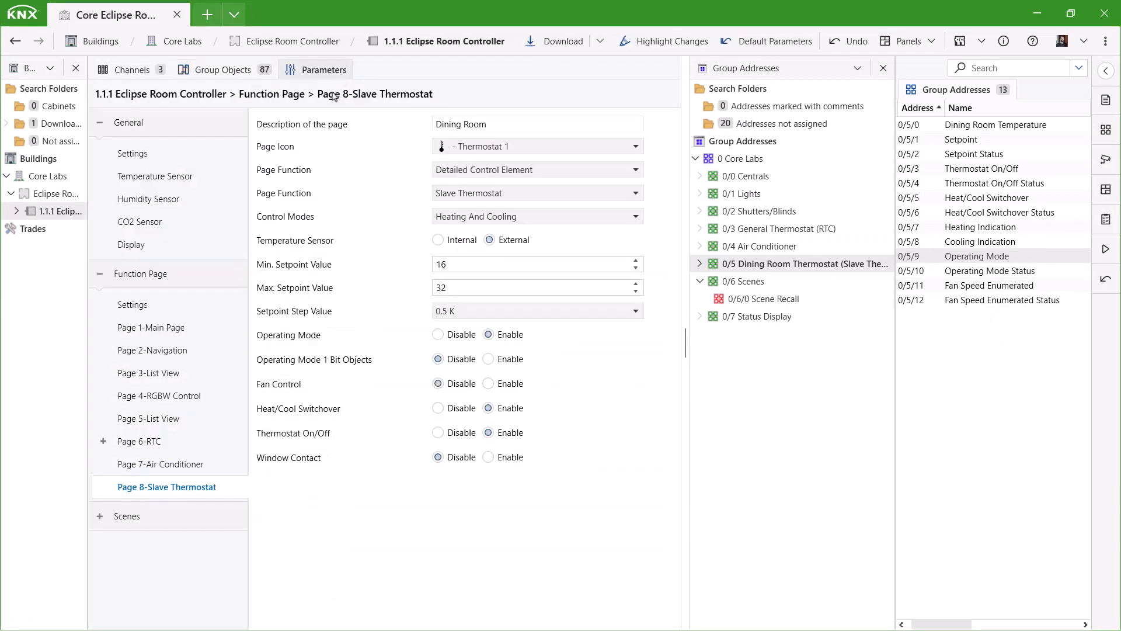
Turn fan control on, choose Cooling for the fan display, and set Control Unit has Fan Auto to Yes.
left_click(488, 383)
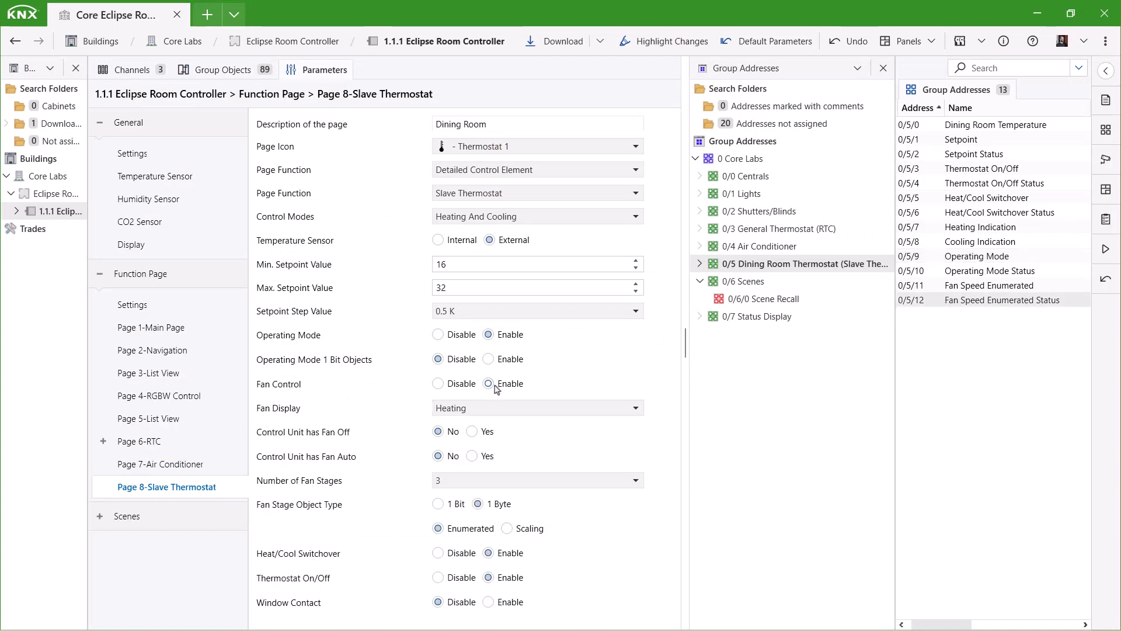
left_click(573, 409)
left_click(497, 444)
left_click(472, 456)
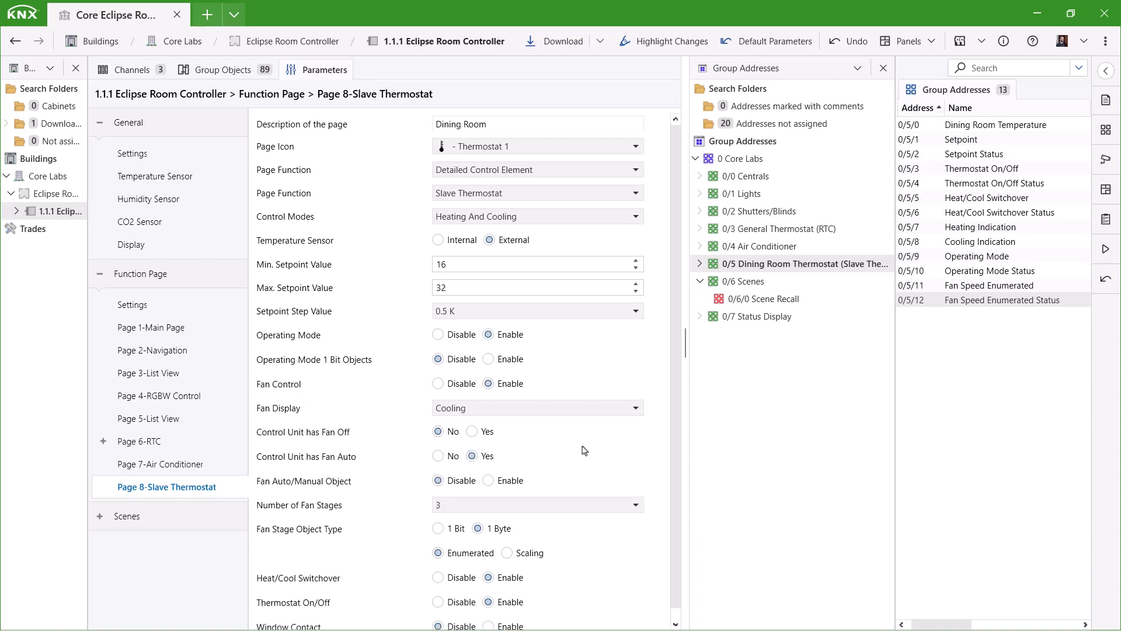
Link fan speed objects 387 and 388 to 0/5/11 and 0/5/12, then enable Function Page 9.
left_click(221, 70)
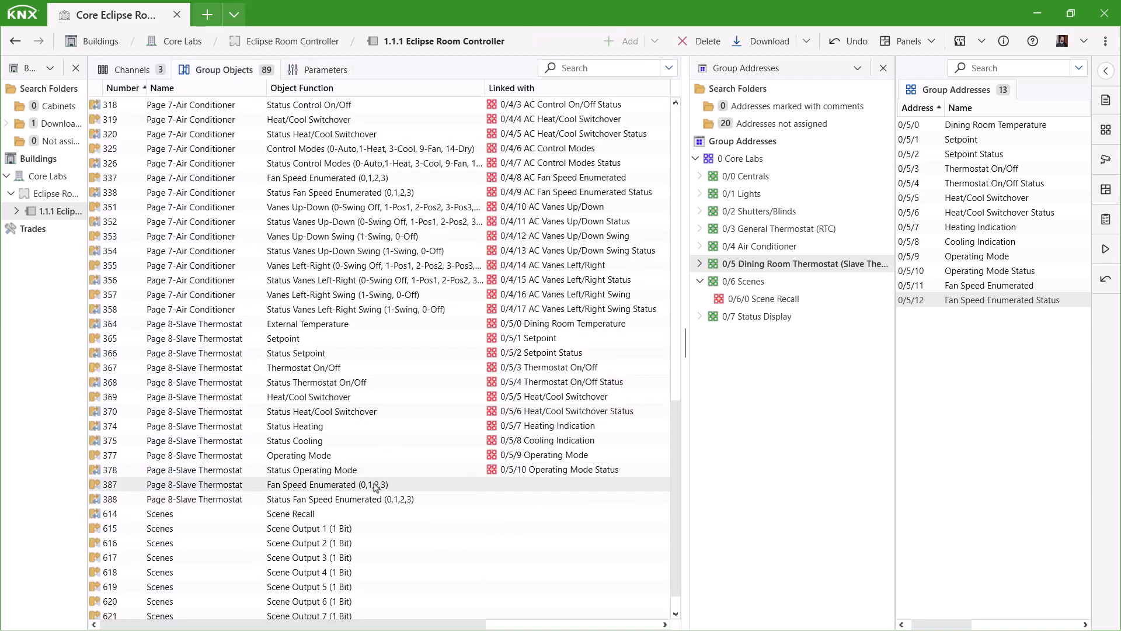
left_click_drag(375, 485, 411, 507)
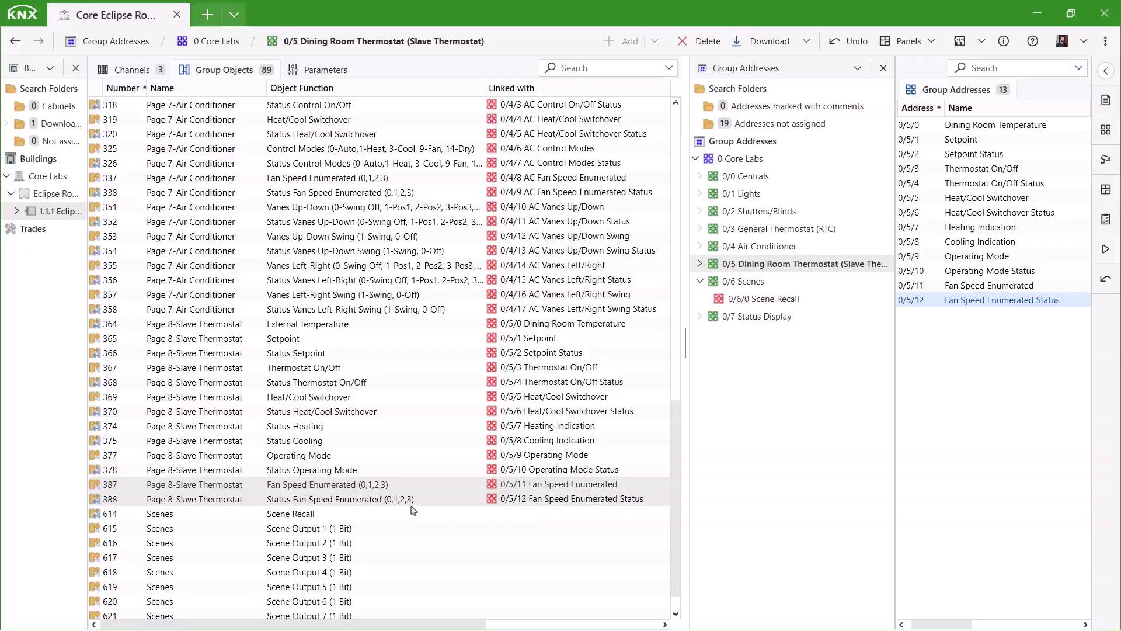
left_click(313, 76)
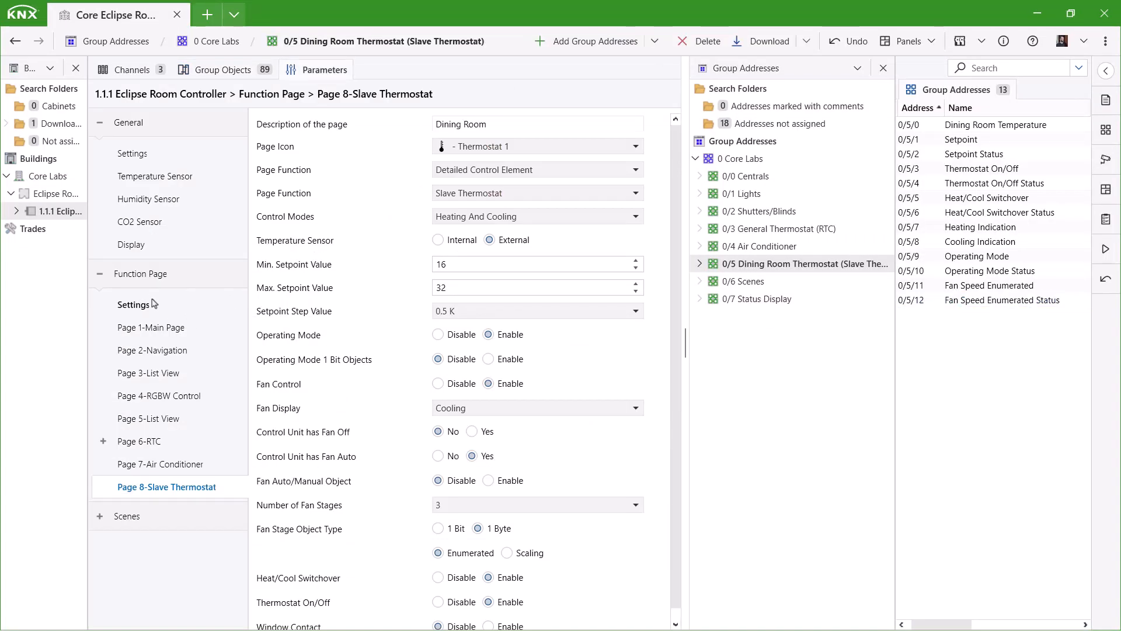
left_click(133, 304)
left_click(488, 321)
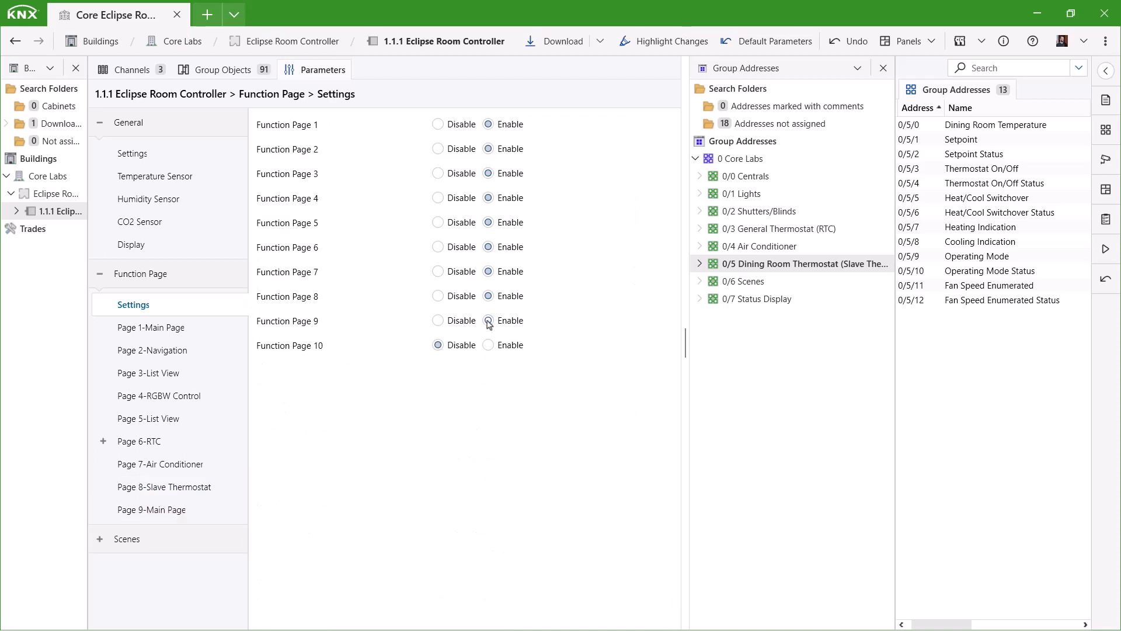
Make Page 9 a Status Display page.
left_click(146, 509)
left_click(472, 173)
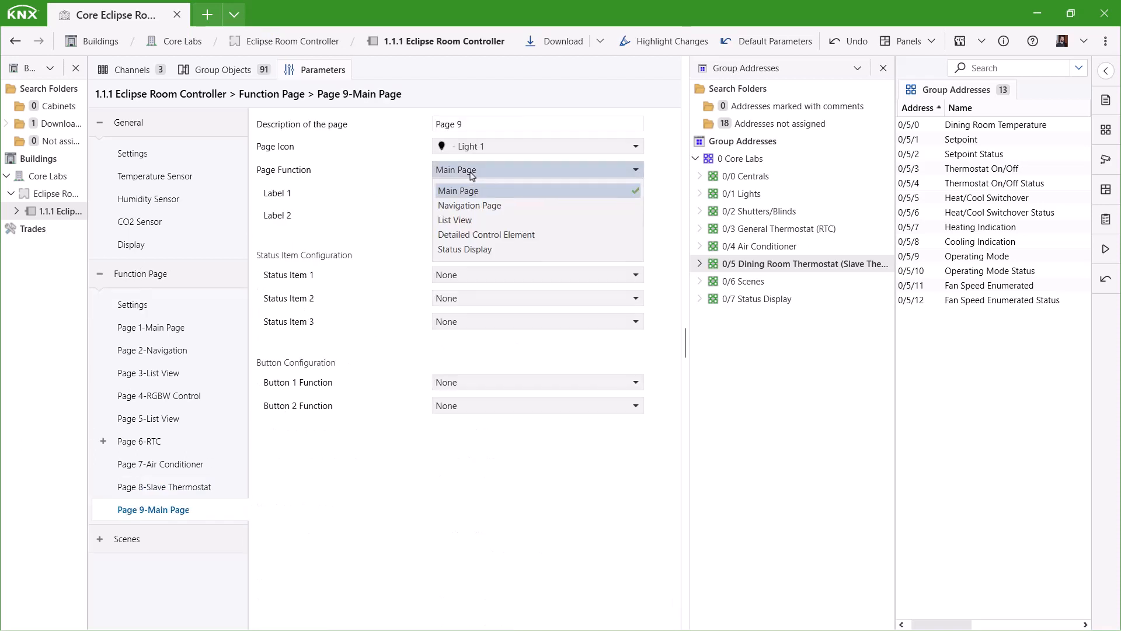
left_click(481, 250)
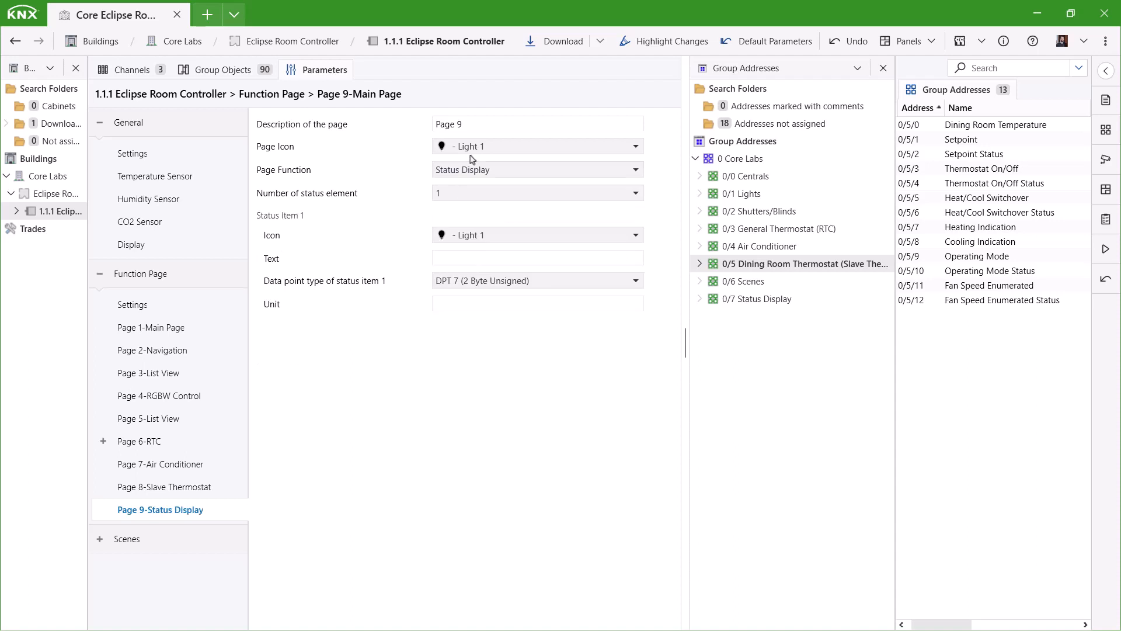
left_click_drag(474, 125, 411, 126)
left_click(527, 117)
Give Page 9 the Airquality icon and the description 'Air Quality'.
left_click(484, 146)
scroll(514, 253, "down", 8)
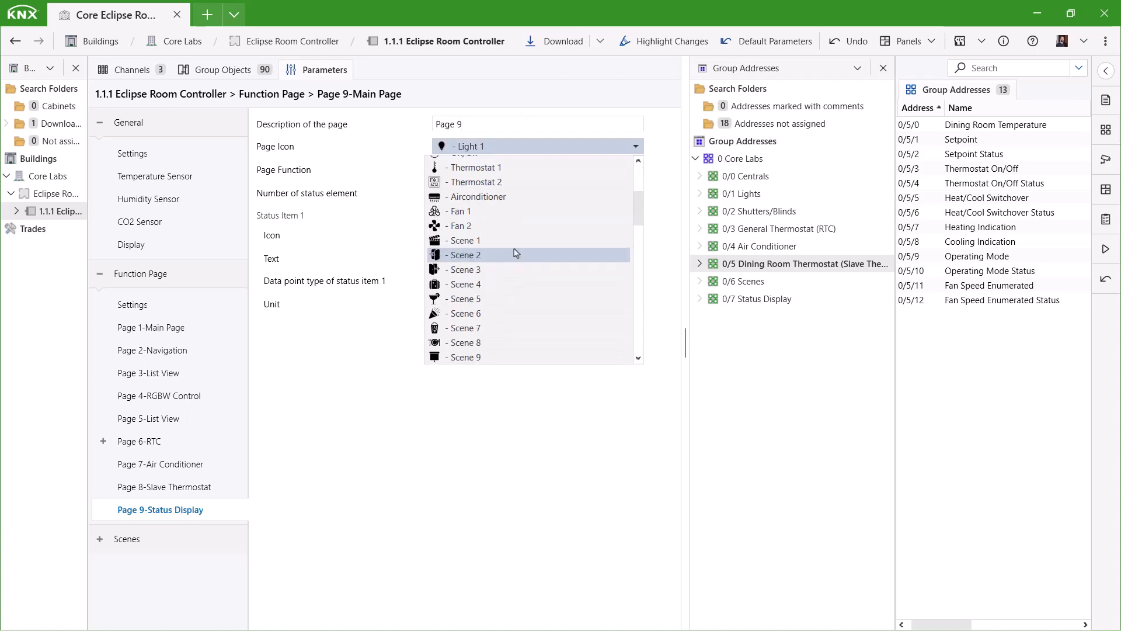
scroll(515, 252, "down", 3)
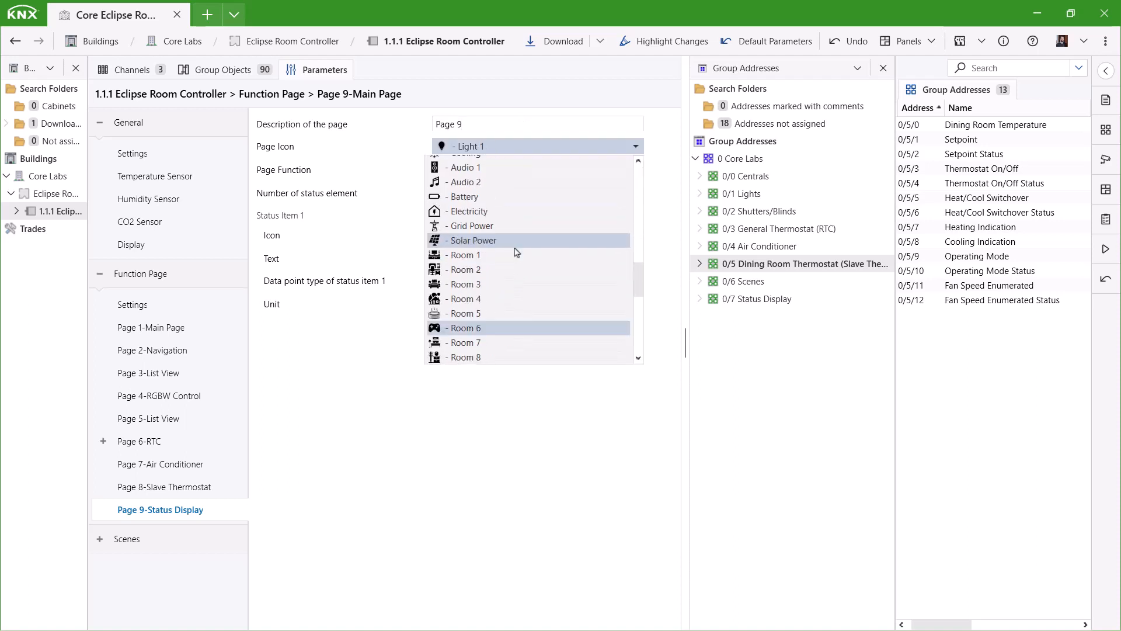
scroll(515, 253, "up", 7)
scroll(515, 250, "down", 1)
left_click(488, 328)
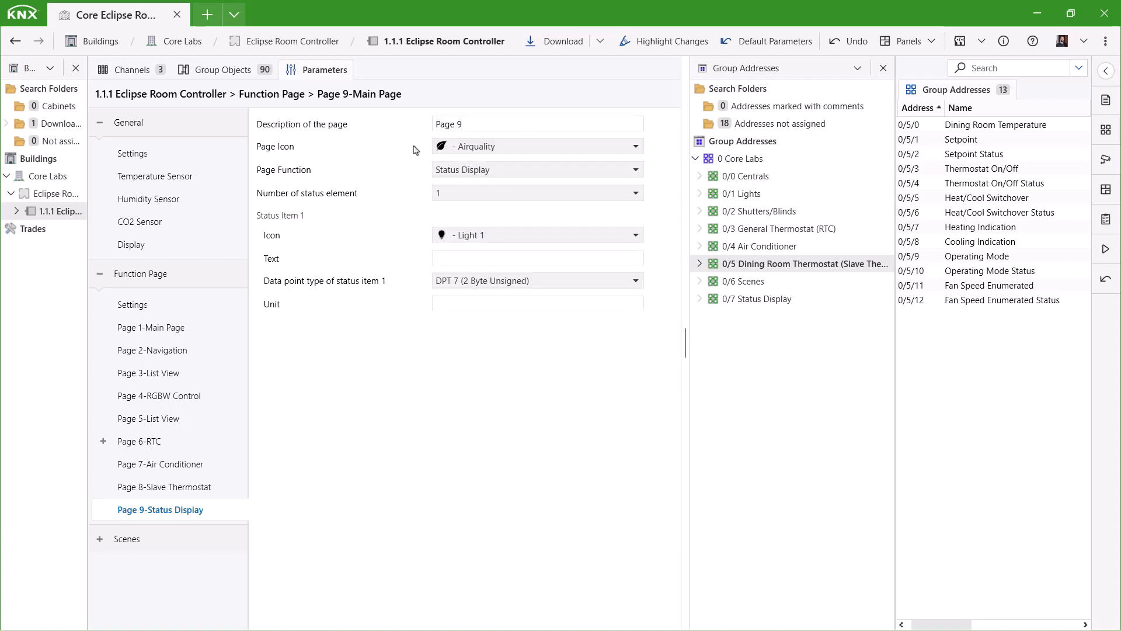
left_click_drag(477, 124, 431, 123)
type("Air Quality")
left_click(749, 299)
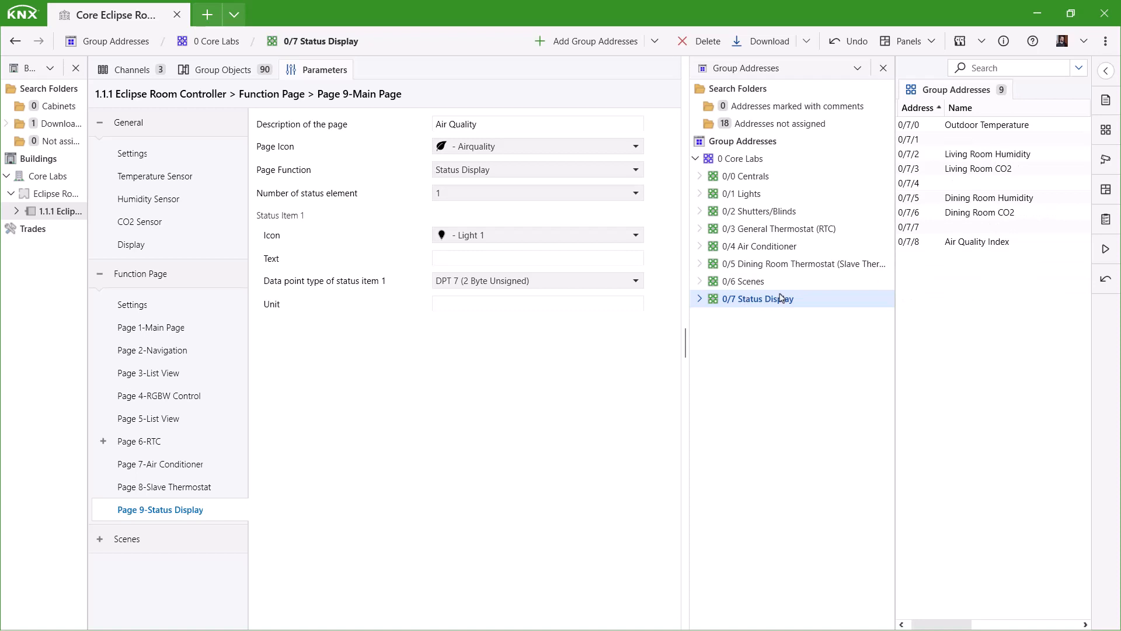
left_click(452, 200)
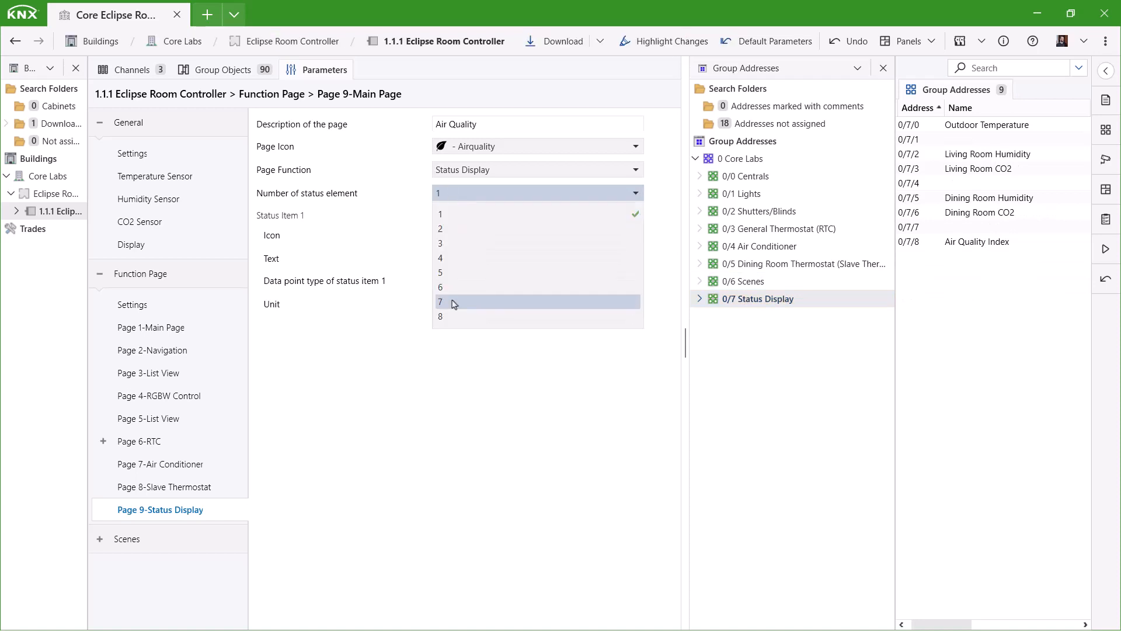
Set seven status elements and make item 1 an Outdoor temperature with Thermostat 1 icon and DPT 9.
left_click(448, 299)
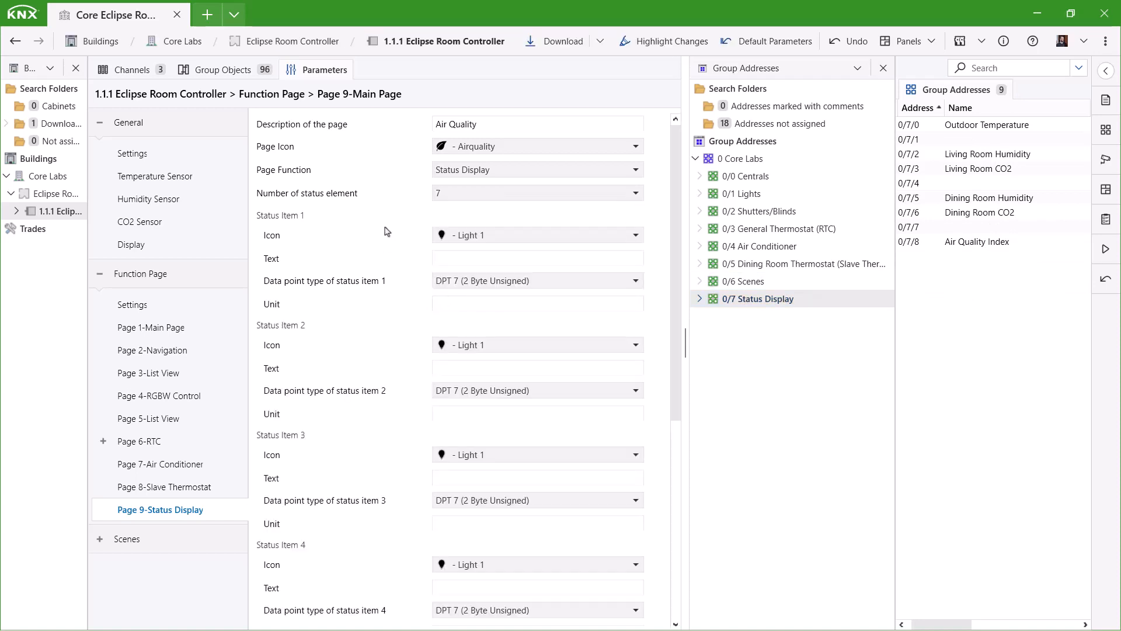
left_click(525, 235)
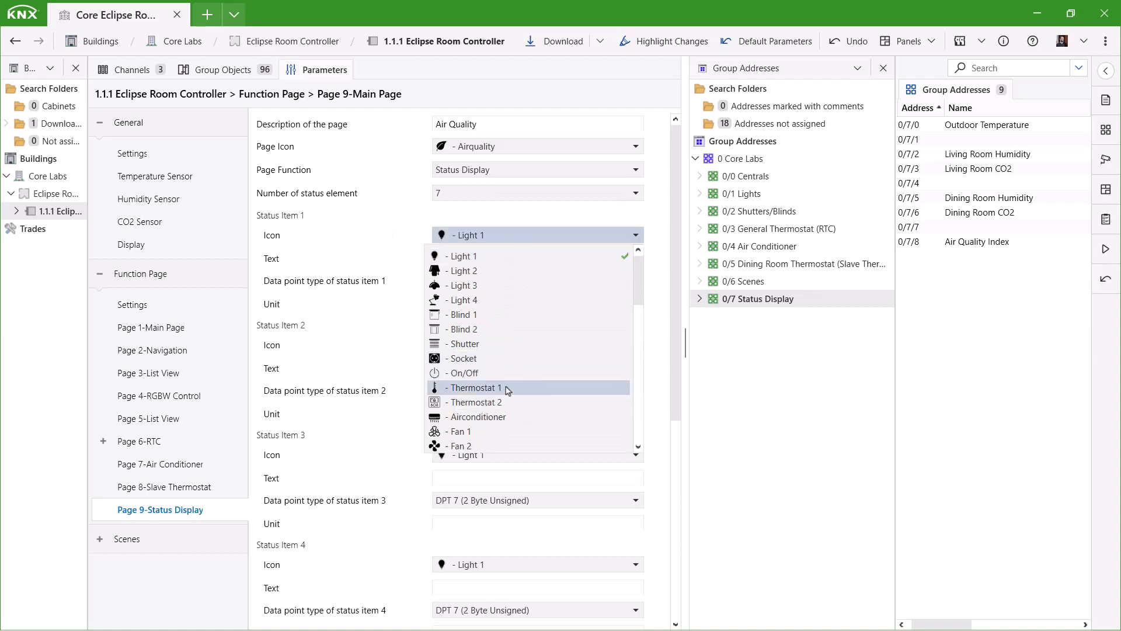
left_click(507, 389)
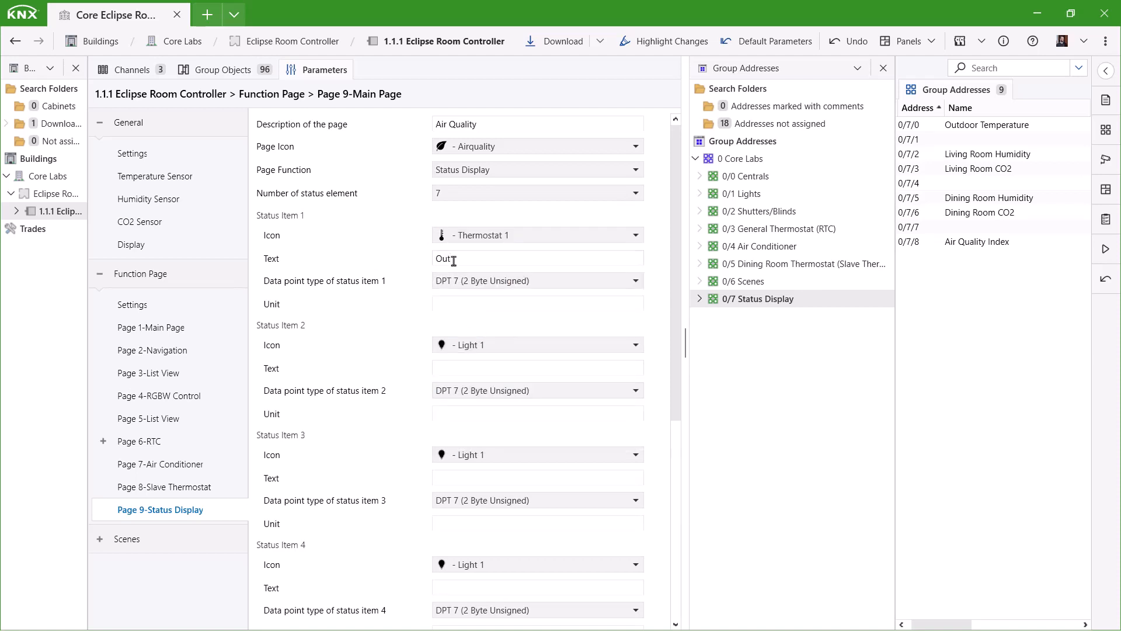
left_click(518, 281)
left_click(507, 308)
left_click(494, 302)
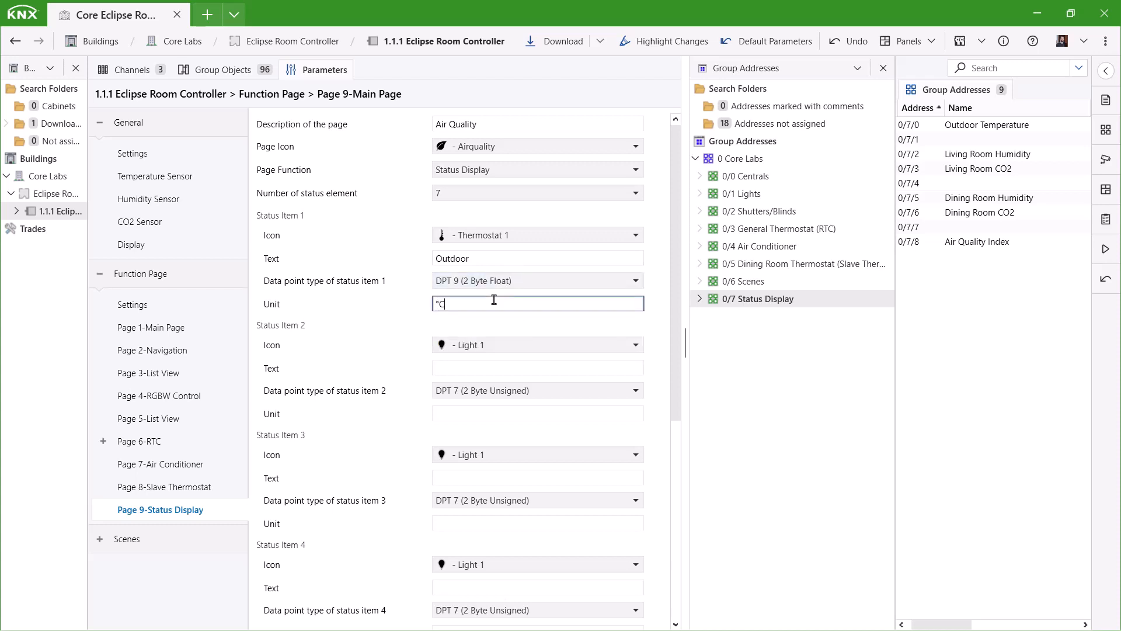
Set status item 2 to Living Room temperature: Thermostat 1 icon, DPT 9 (2 Byte Float), unit °C.
left_click(492, 345)
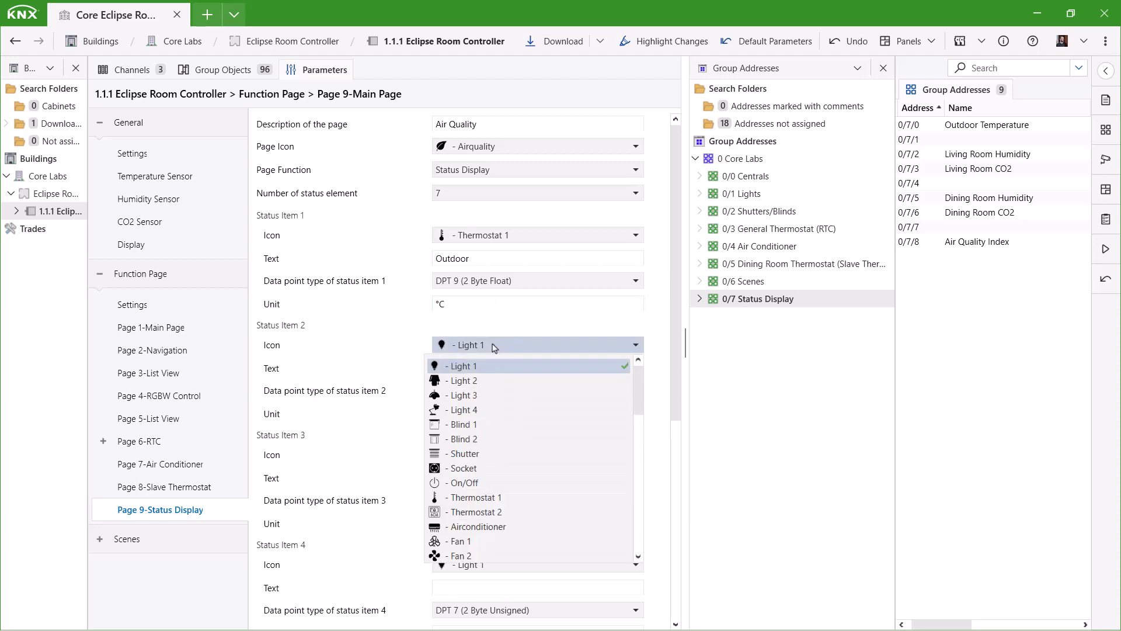
left_click(498, 501)
type("Li")
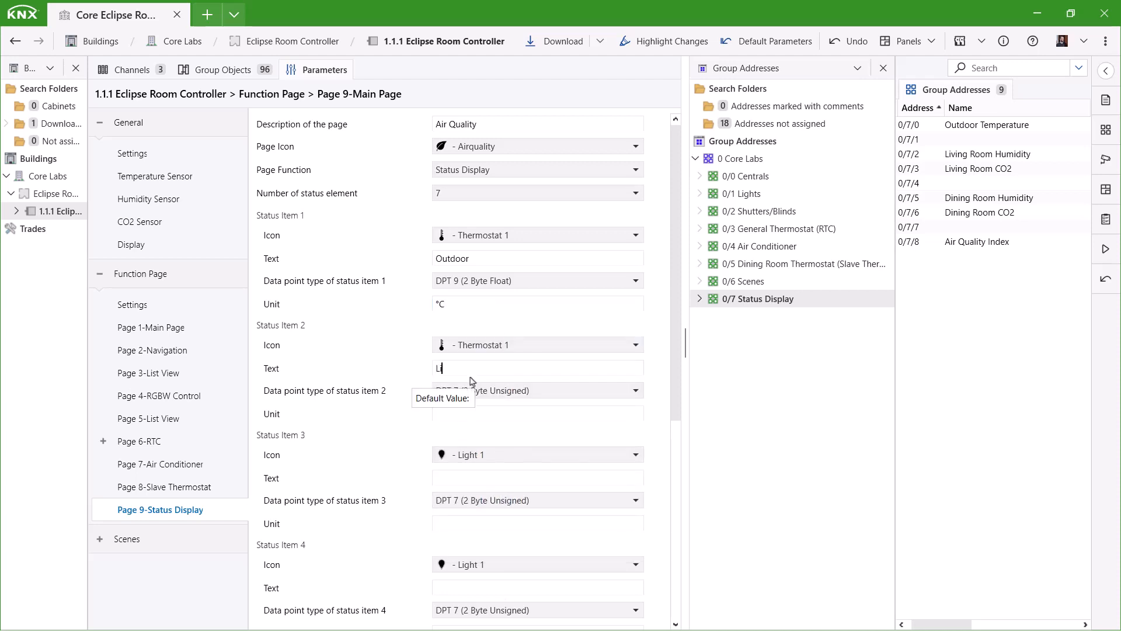
type("ving Room")
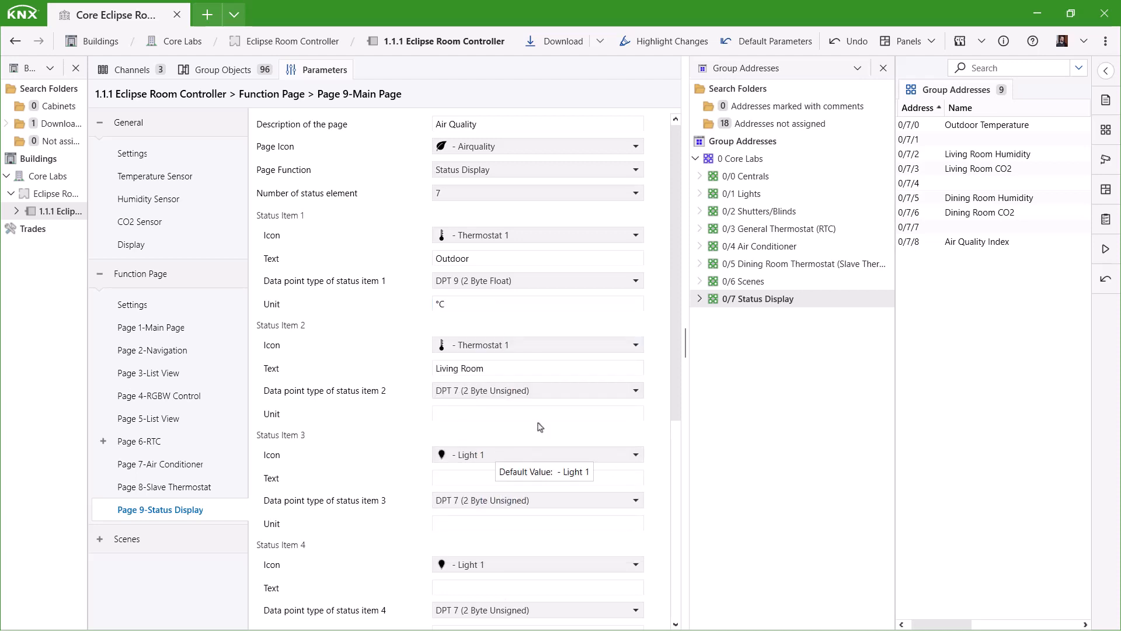
left_click(508, 390)
left_click(506, 427)
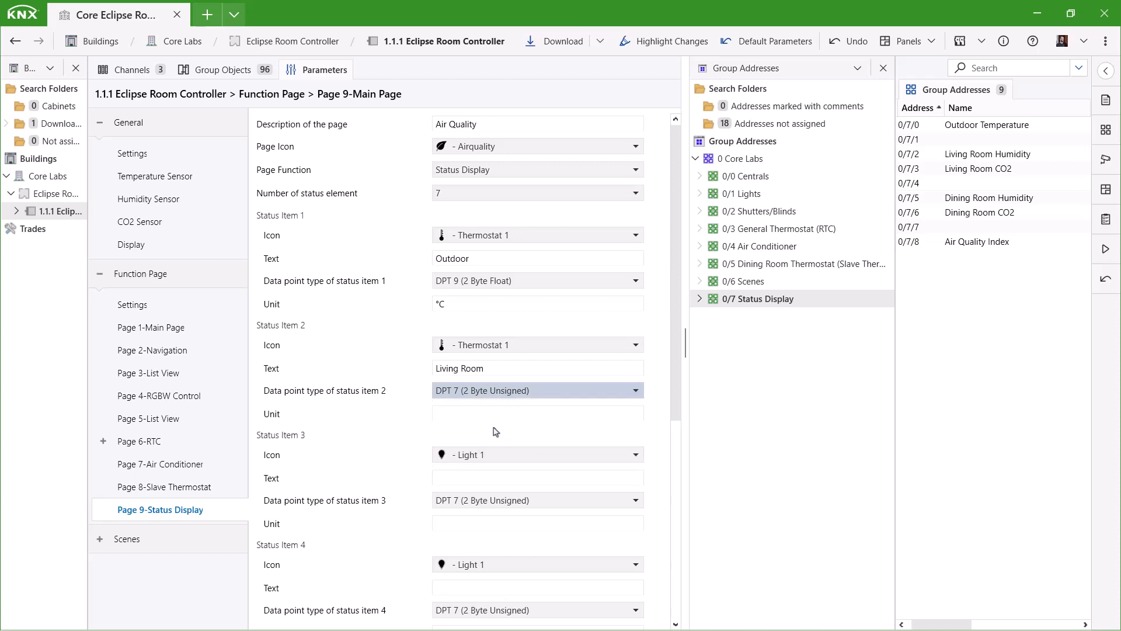
left_click(483, 414)
type("°")
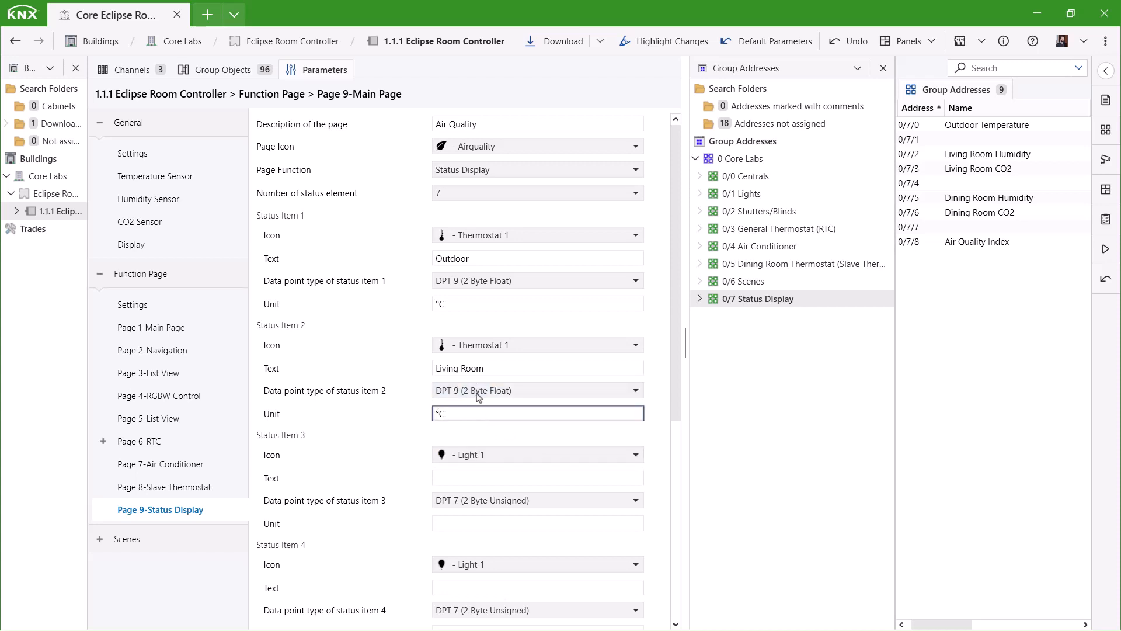
type("C")
Set status item 3 to Living Room humidity with the Humidity icon and DPT 9, in %.
left_click(491, 458)
scroll(513, 350, "down", 8)
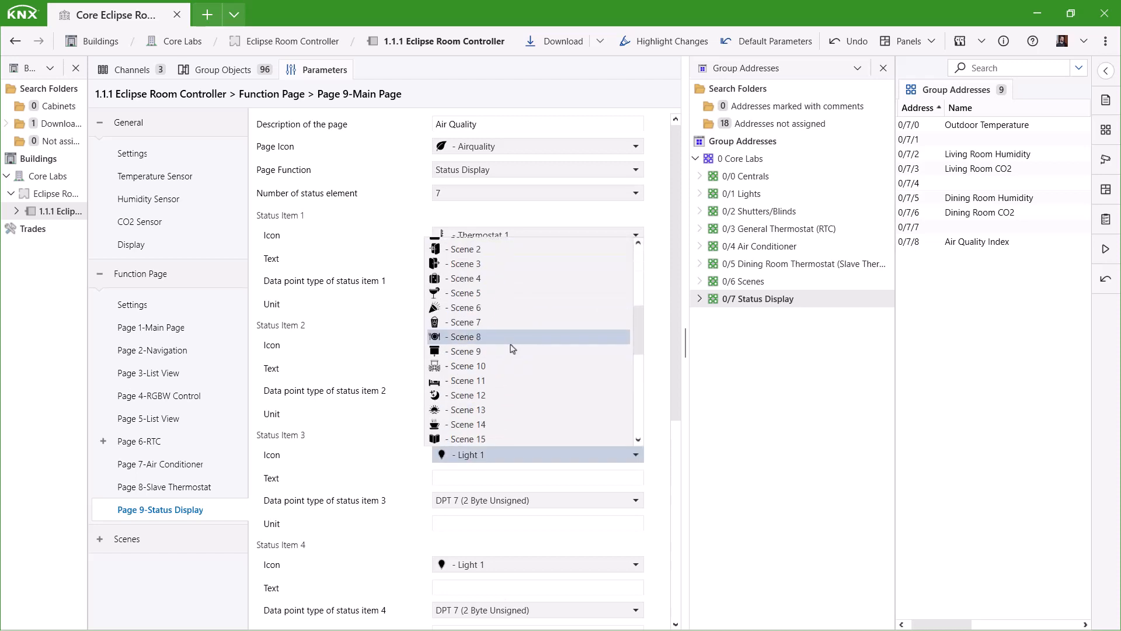
left_click(508, 342)
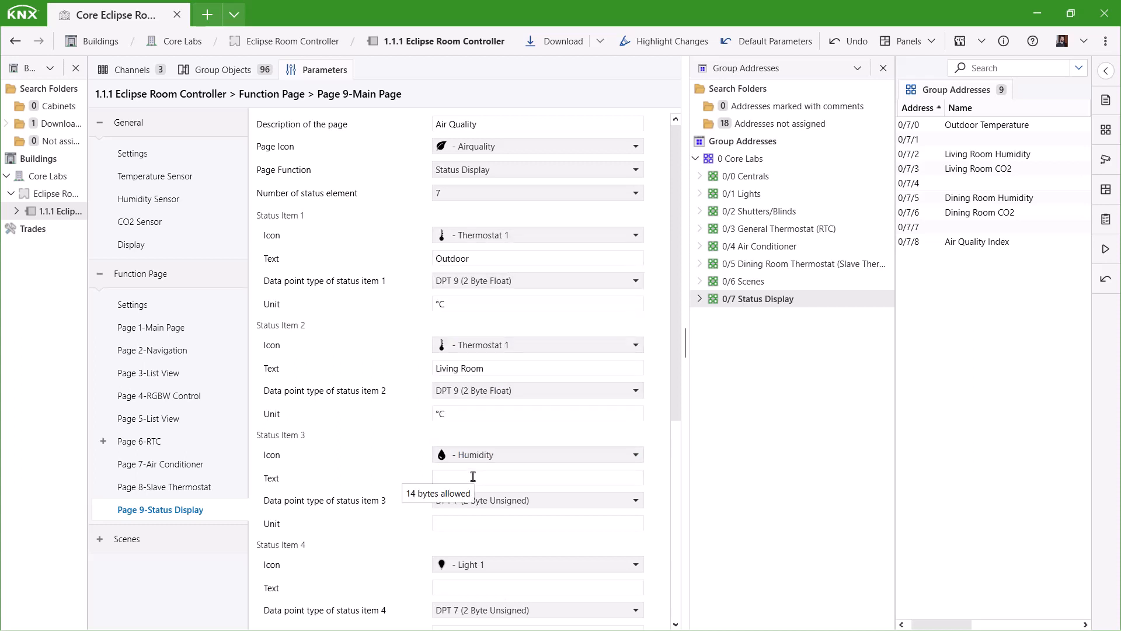
left_click(495, 478)
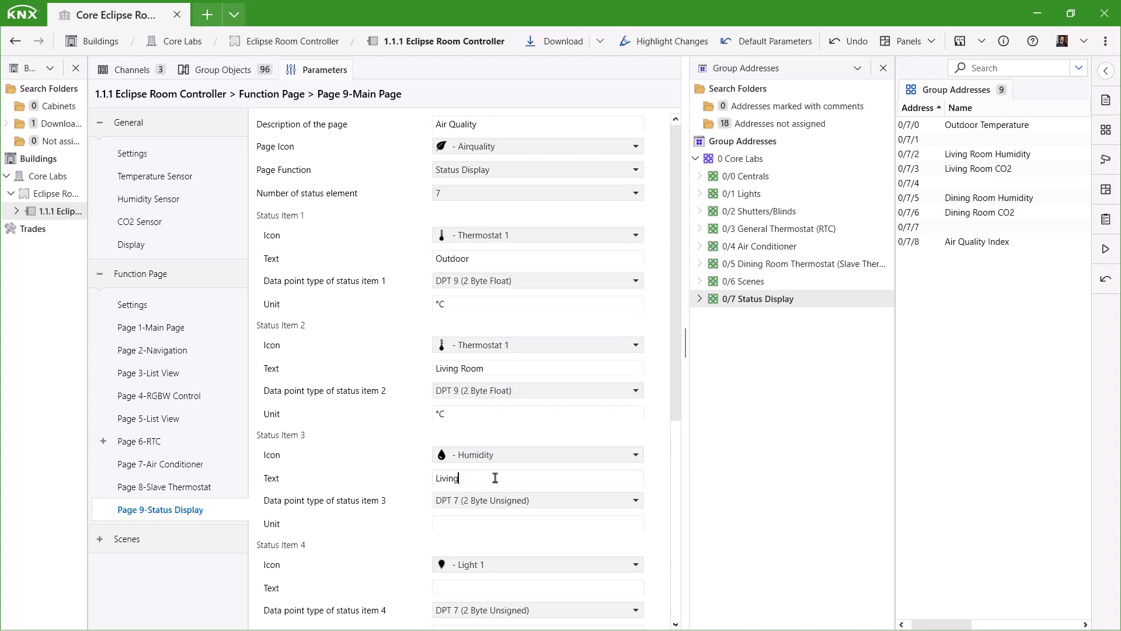
left_click(492, 505)
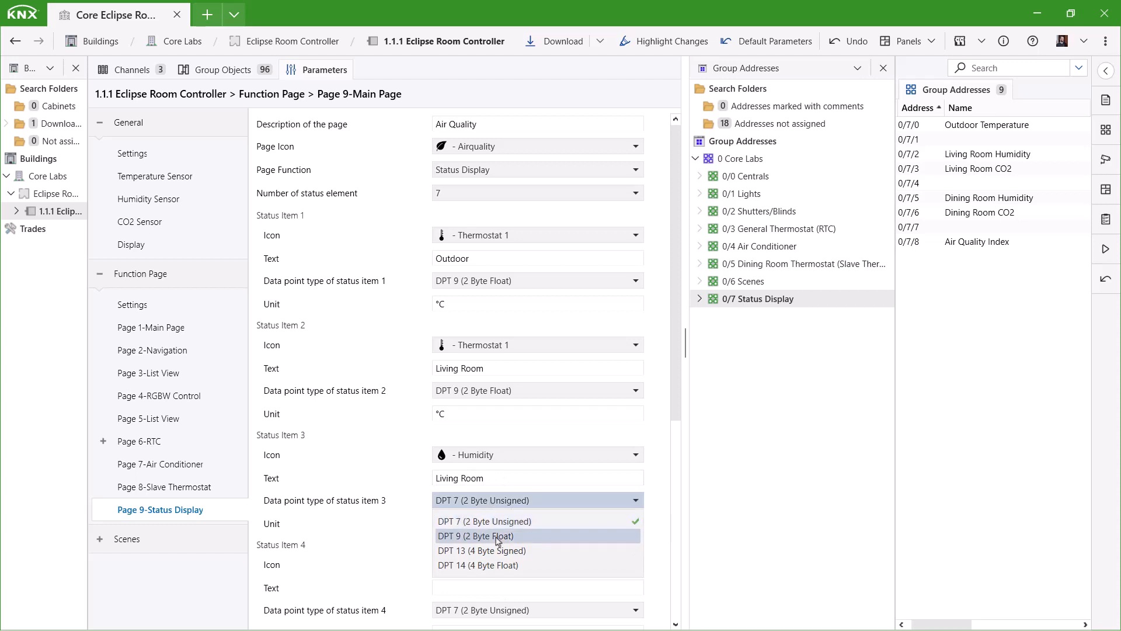
left_click(488, 533)
scroll(473, 543, "down", 2)
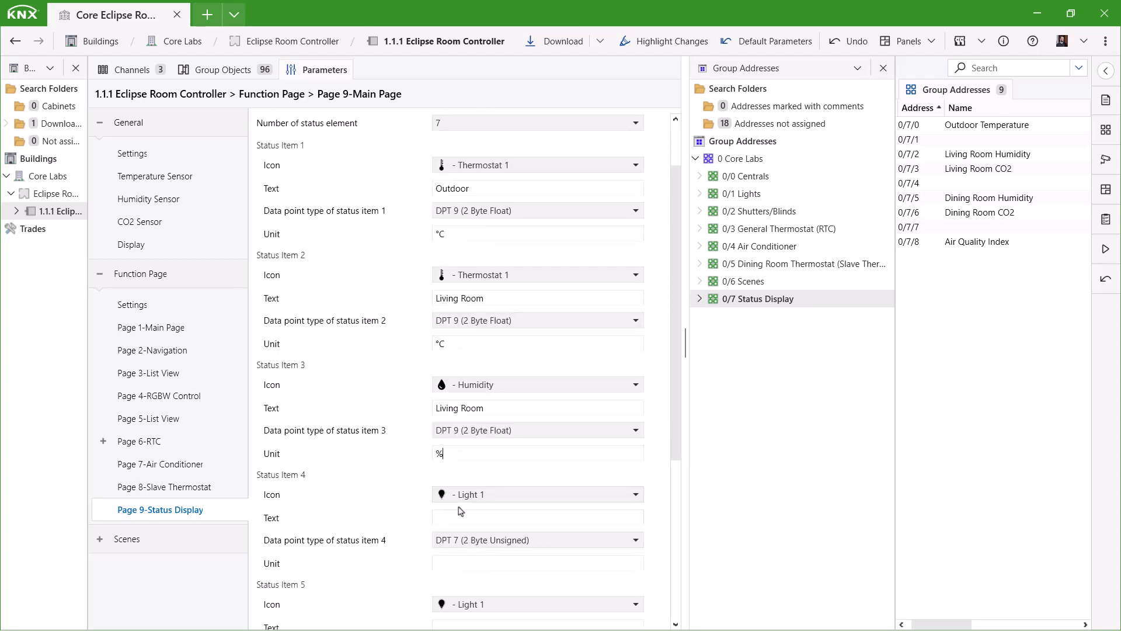
Set status item 4 to Living Room CO2: CO2 icon, DPT 9 (2 Byte Float), unit ppm.
left_click(464, 495)
scroll(476, 409, "down", 10)
left_click(476, 449)
left_click(496, 540)
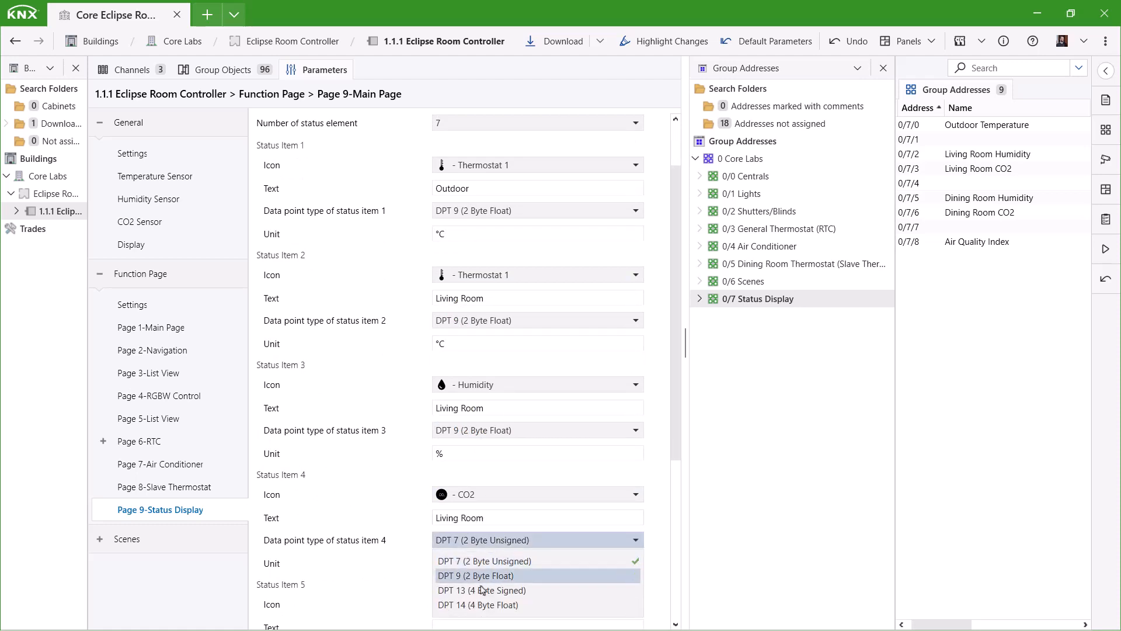
left_click(476, 571)
left_click(467, 565)
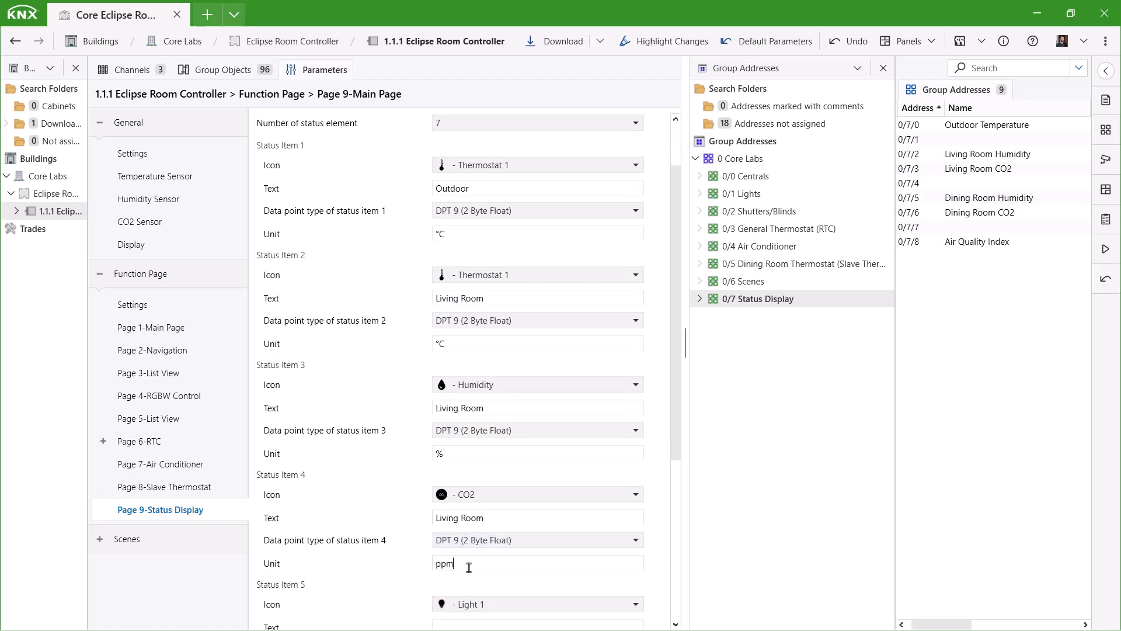
type("ppm")
scroll(469, 568, "down", 3)
Set status item 5 to Dining Room temperature: Thermostat 1 icon, DPT 9, unit °C.
left_click(467, 500)
scroll(461, 389, "down", 1)
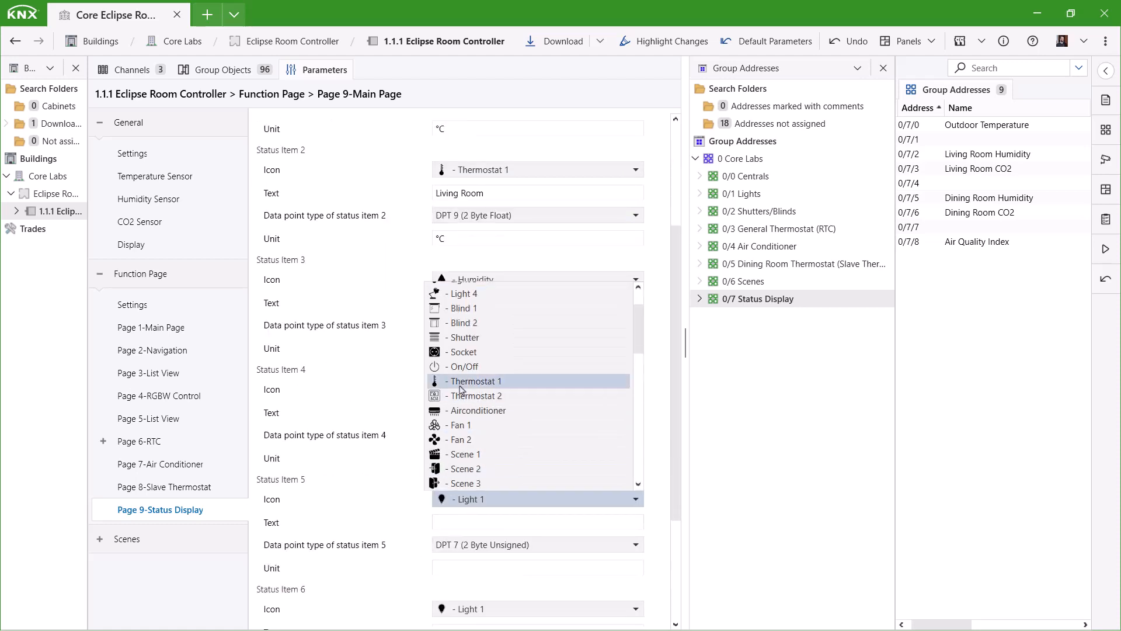
left_click(461, 381)
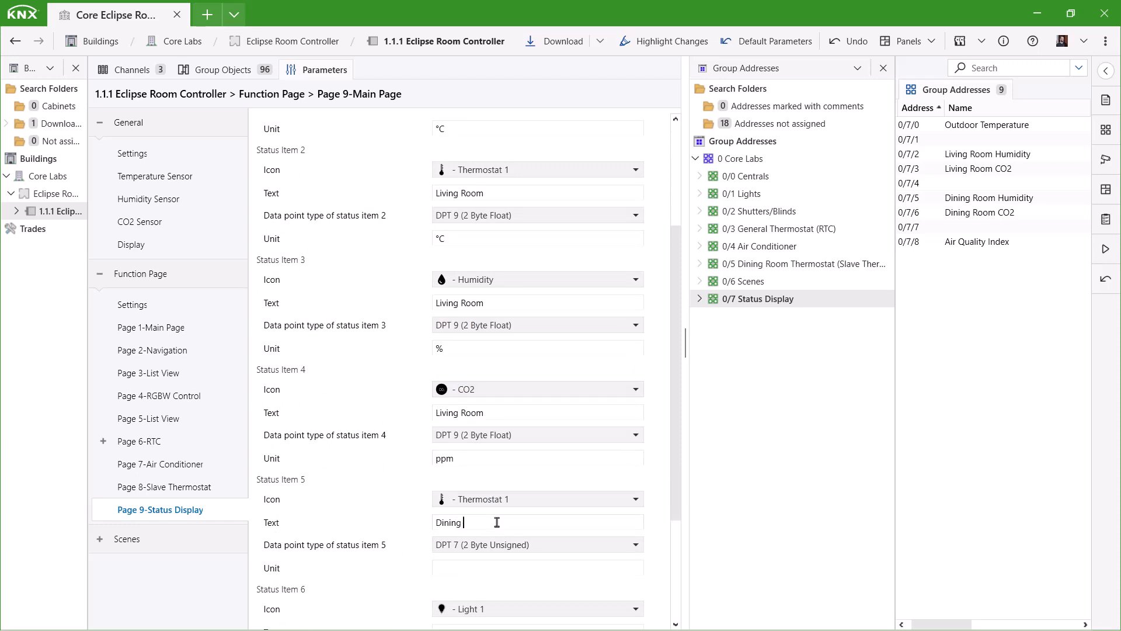
left_click(496, 544)
left_click(470, 571)
left_click(469, 564)
type("°C")
scroll(468, 565, "down", 3)
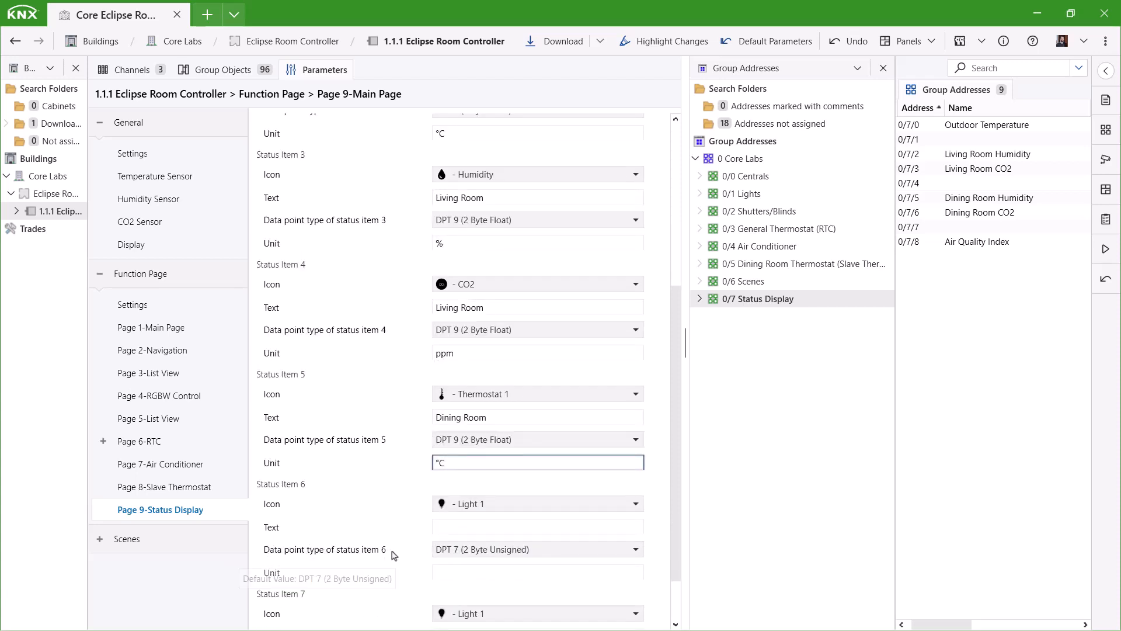
Set status item 6 to Dining Room humidity with the Humidity icon and DPT 9.
left_click(467, 445)
scroll(488, 393, "down", 10)
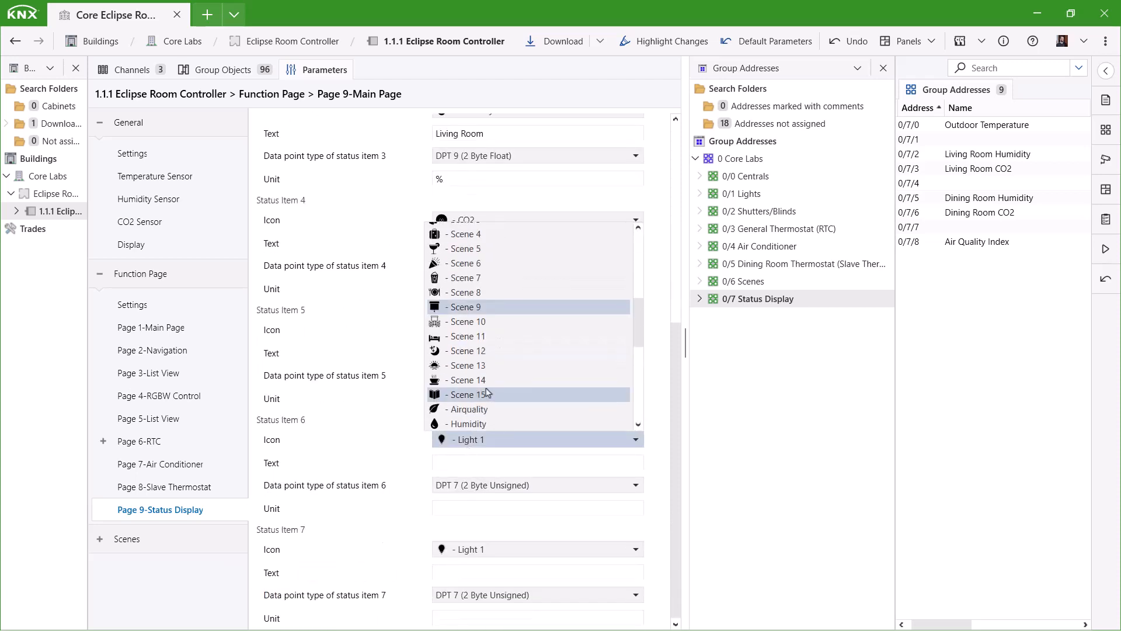
left_click(477, 263)
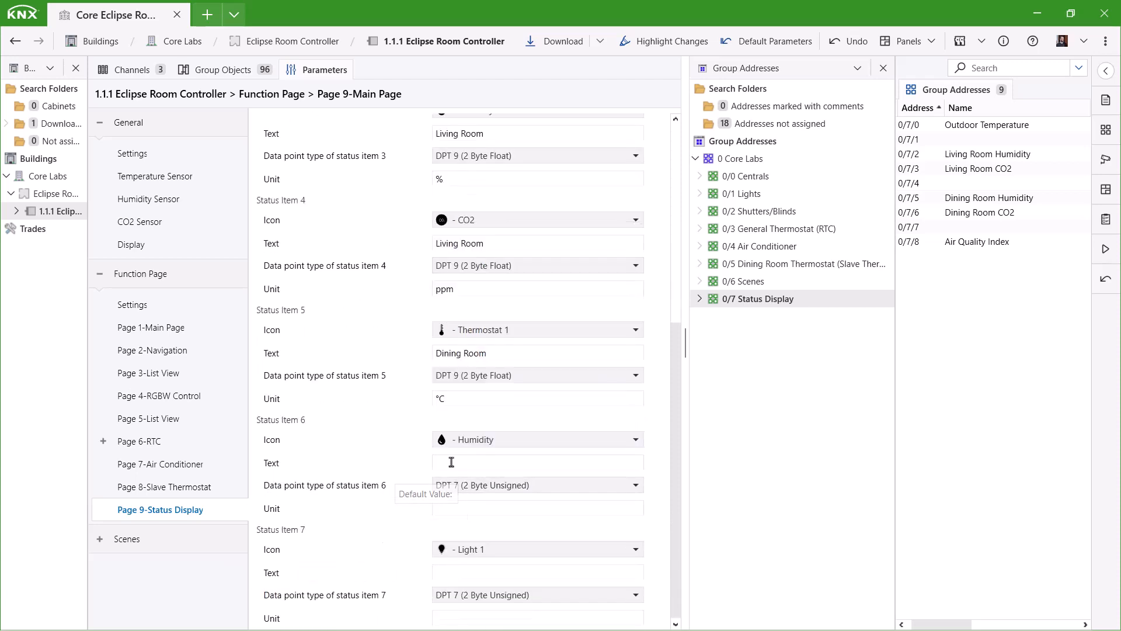
left_click(454, 463)
left_click(453, 489)
left_click(473, 519)
Set status item 7 to Dining Room CO2 with the CO2 icon and DPT 9 (2 Byte Float).
left_click(442, 549)
scroll(479, 467, "down", 4)
left_click(467, 501)
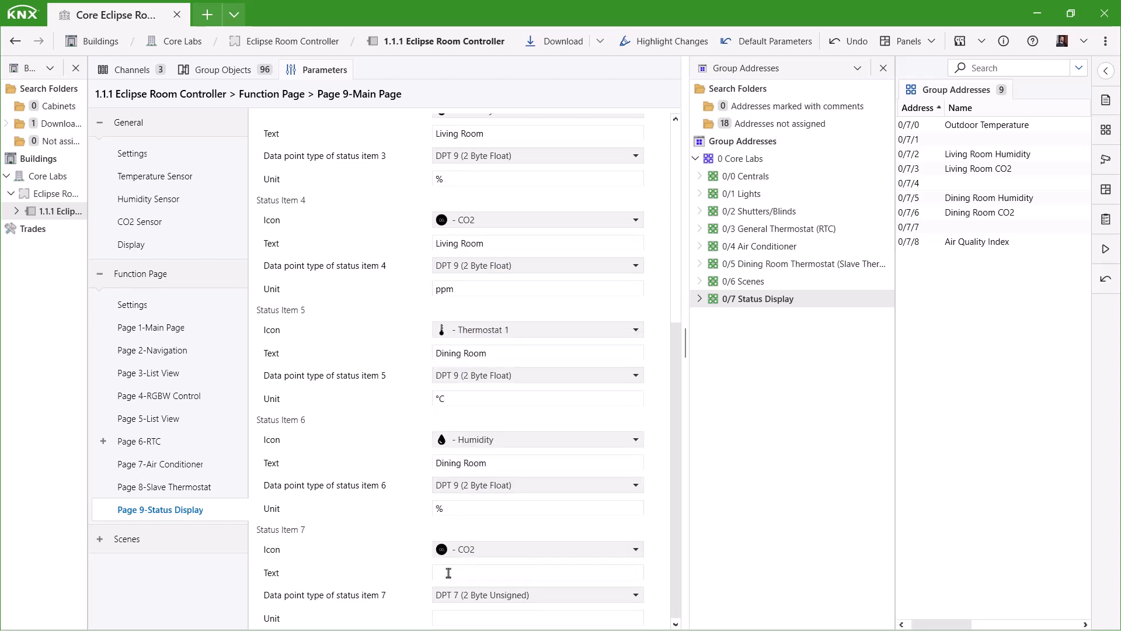
key("Tab")
type("Di")
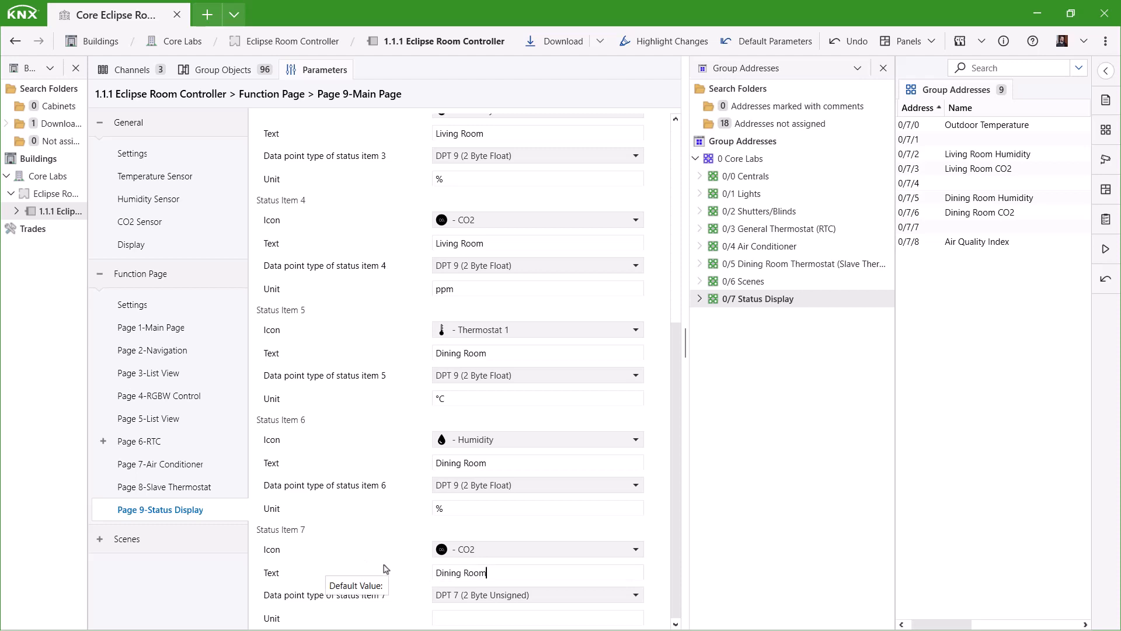
left_click(461, 595)
left_click(476, 549)
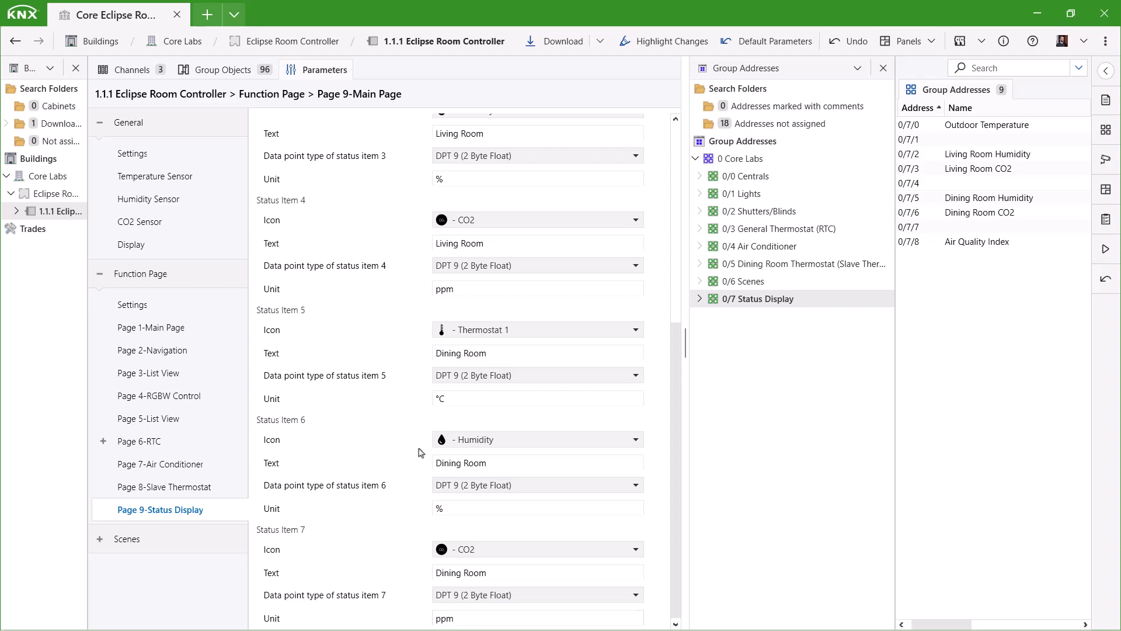
left_click(219, 76)
scroll(418, 477, "down", 1)
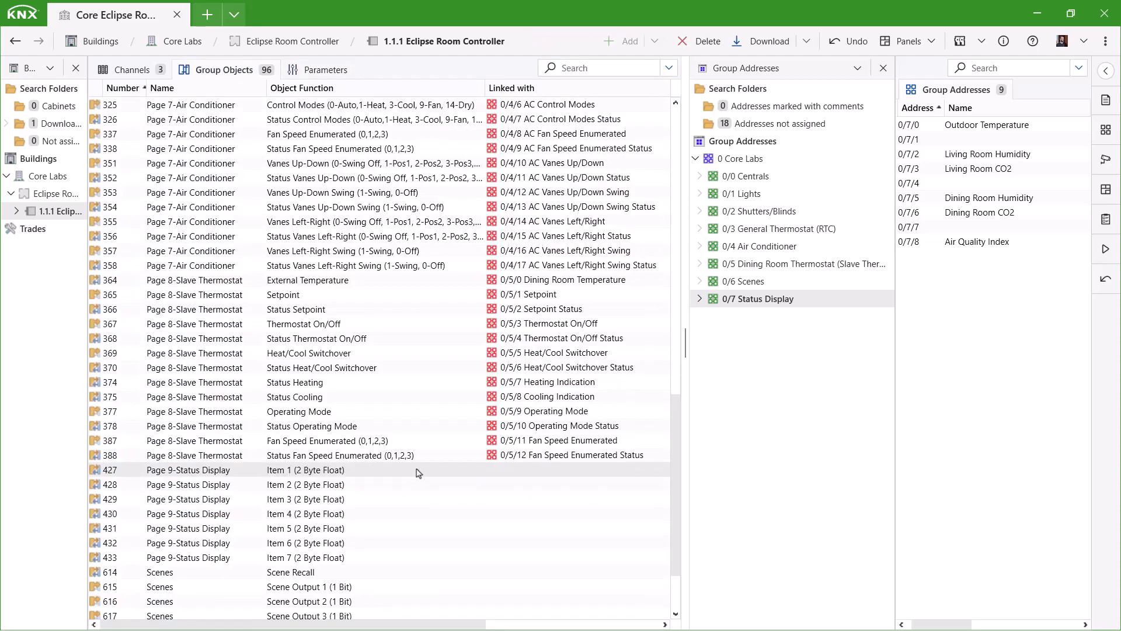
Link status objects 427–429 to 0/7/0 Outdoor Temperature, 0/3/0 Actual Temperature and 0/7/2 Living Room Humidity.
left_click(337, 474)
left_click(989, 124)
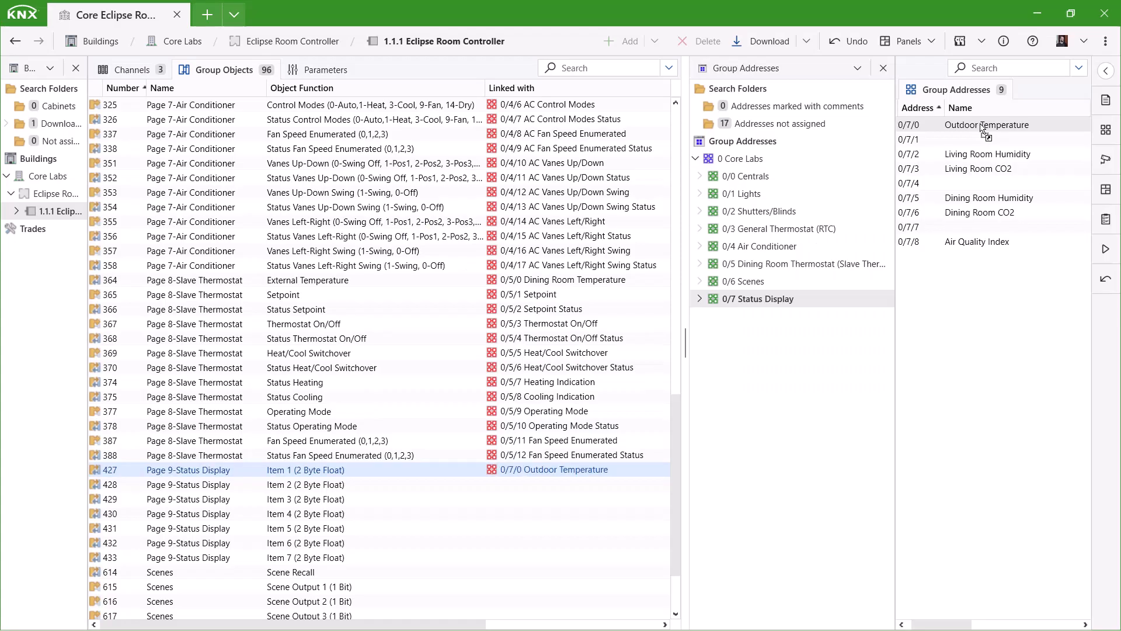
left_click(820, 229)
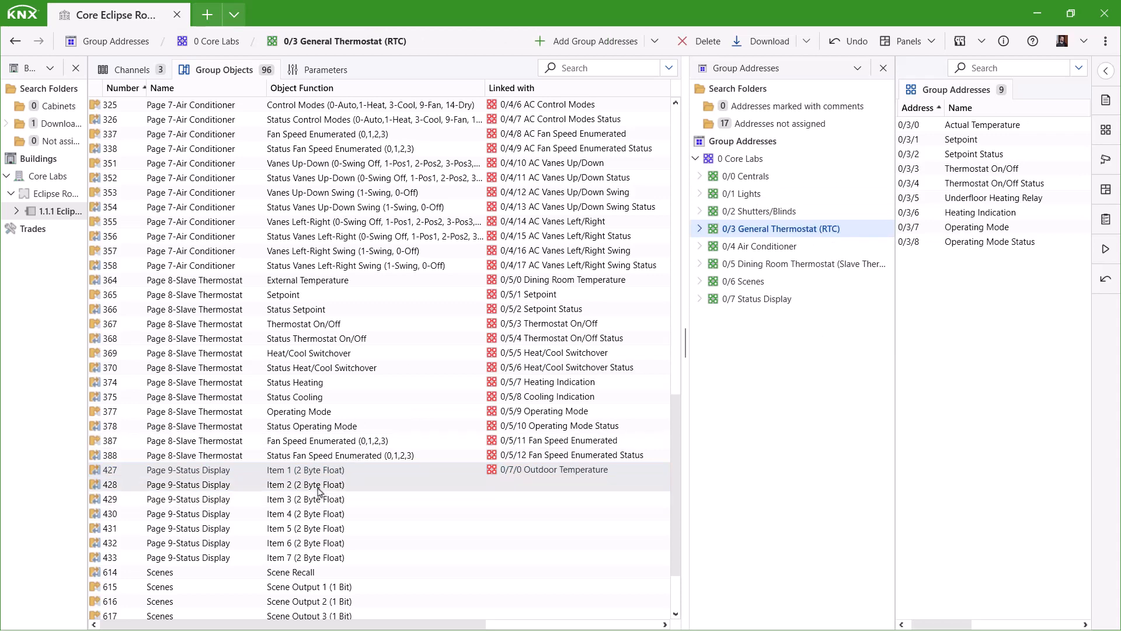
left_click_drag(319, 491, 981, 125)
left_click(756, 298)
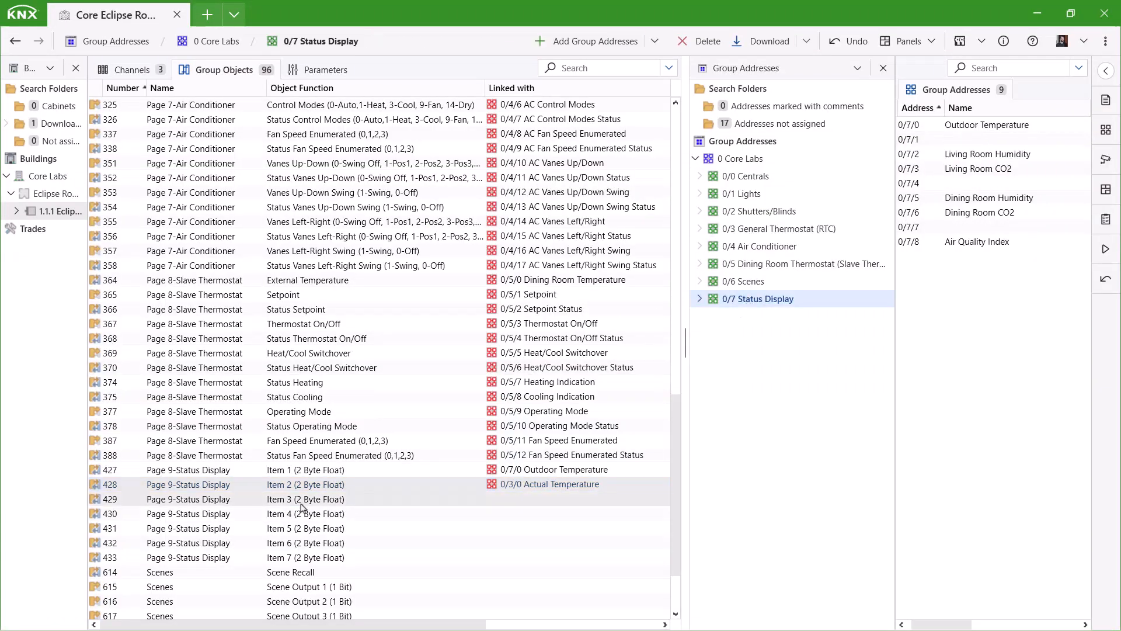
left_click_drag(304, 500, 987, 174)
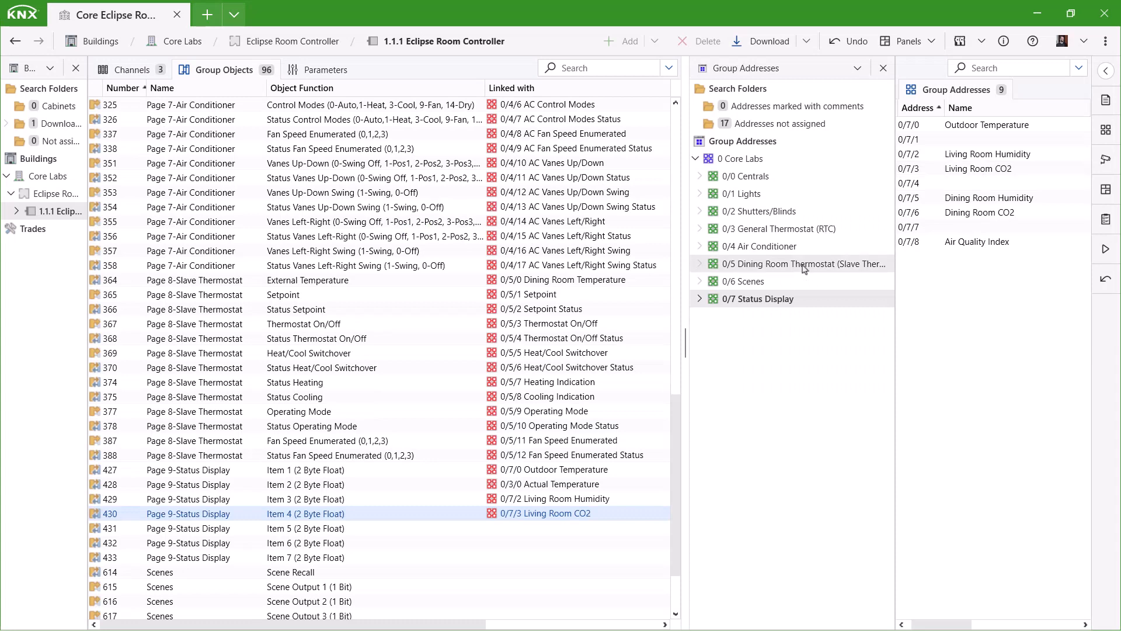
Link objects 431 and 432 to 0/5/0 Dining Room Temperature and 0/7/5 Dining Room Humidity.
left_click(753, 263)
left_click_drag(327, 529, 981, 125)
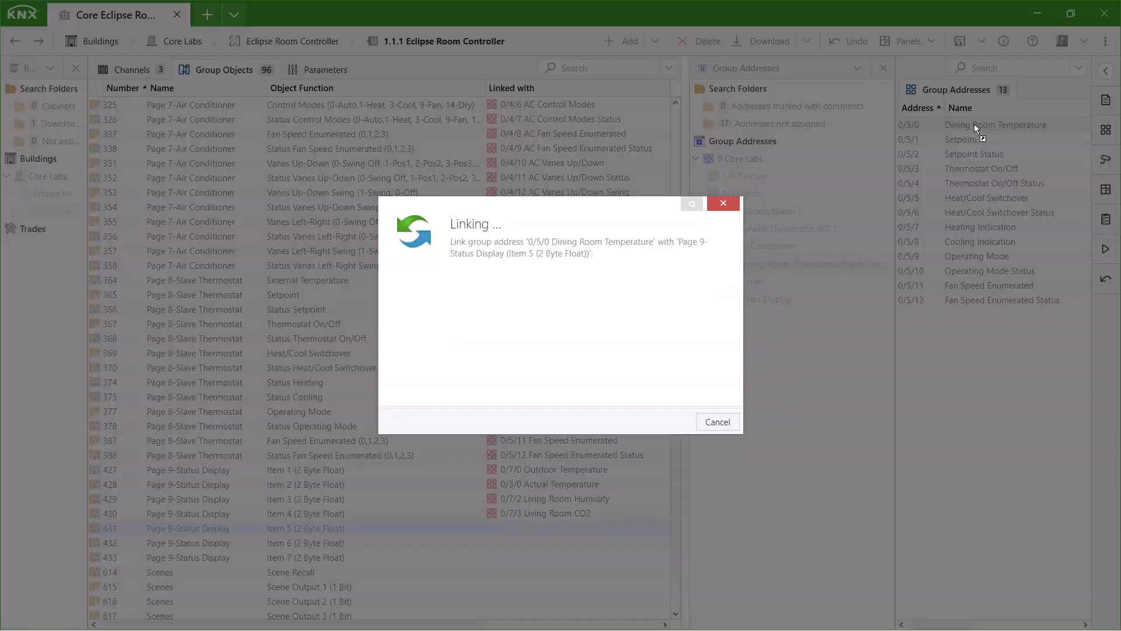
left_click(730, 299)
left_click_drag(304, 543, 1004, 213)
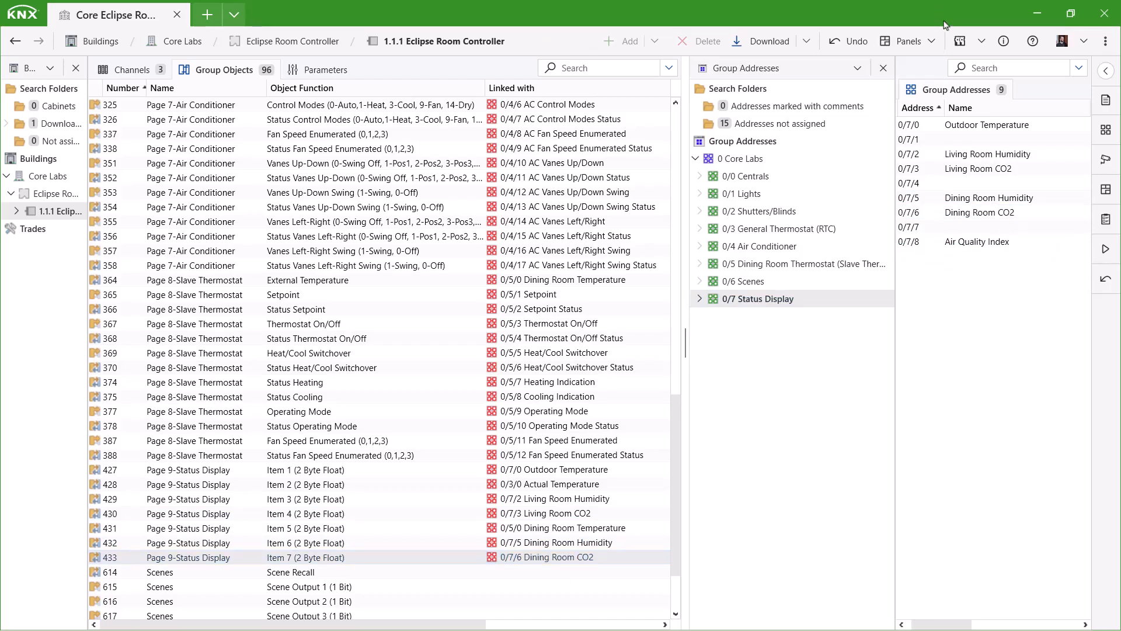
left_click(318, 69)
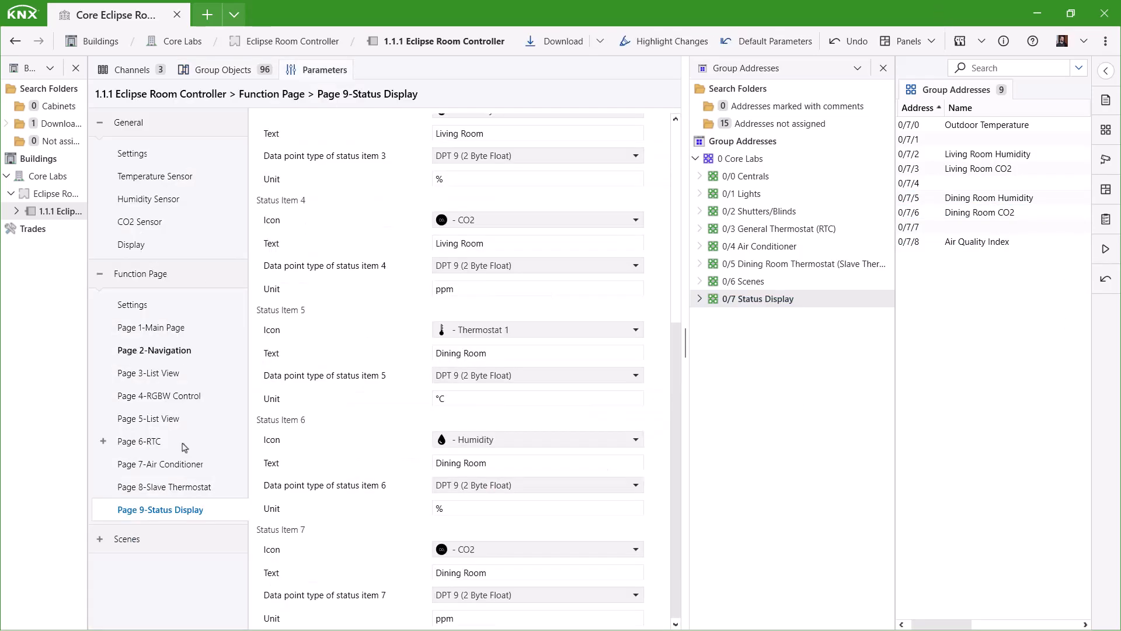
left_click(196, 355)
Enable navigation links 1–4, pointing them to Pages 3, 4, 5 and 6.
left_click(488, 170)
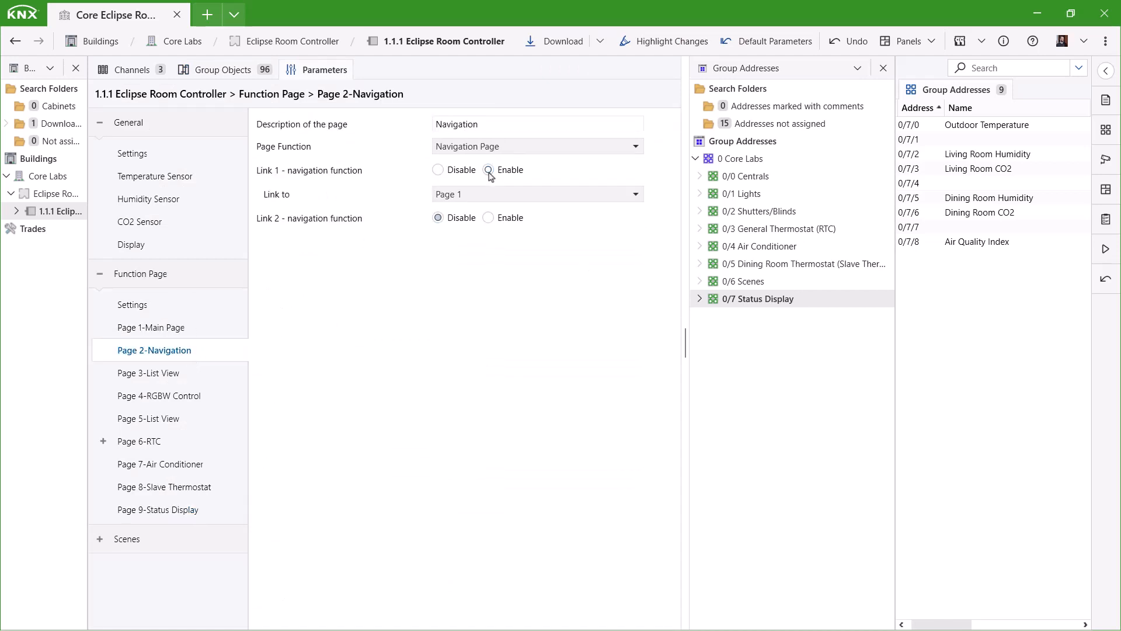
left_click(447, 198)
left_click(480, 245)
left_click(488, 217)
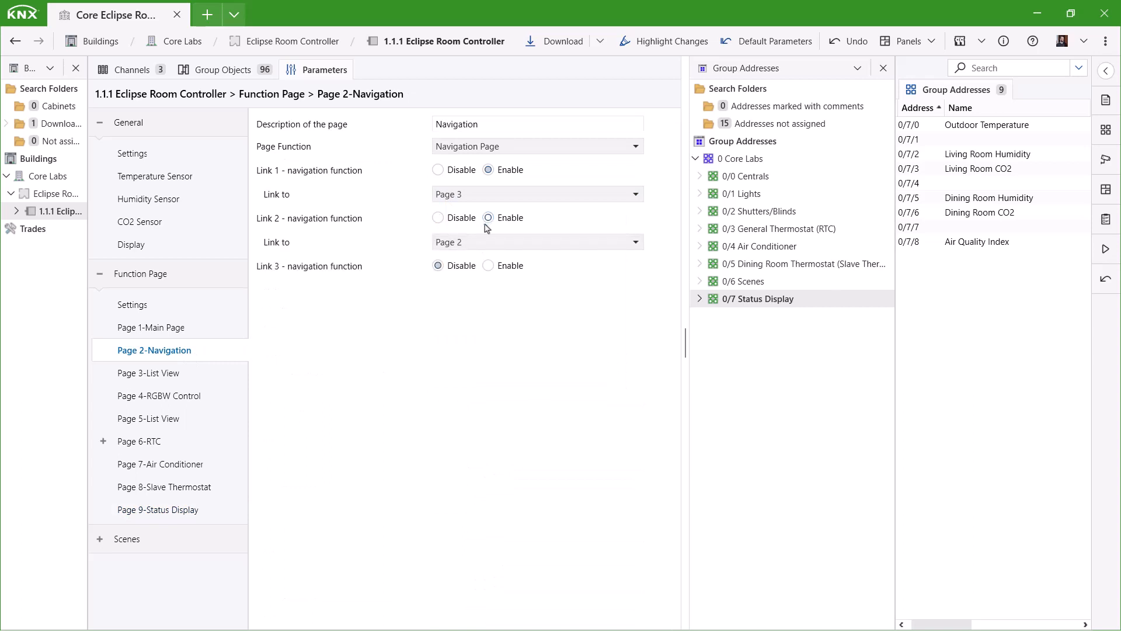
left_click(473, 242)
left_click(461, 307)
left_click(488, 265)
left_click(474, 290)
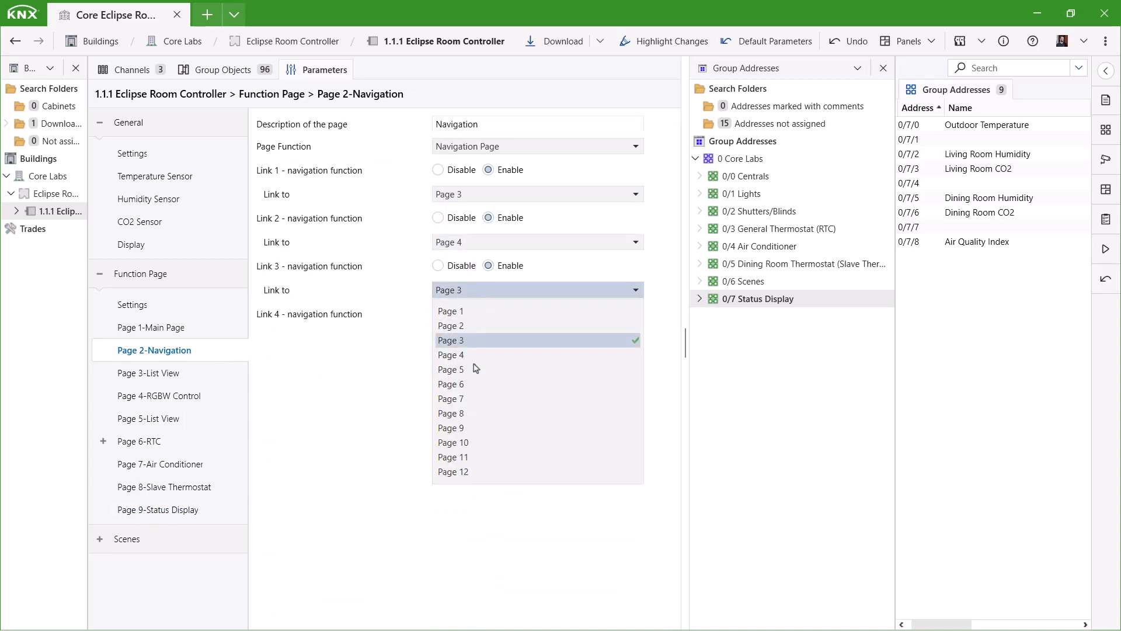
left_click(485, 369)
left_click(489, 313)
left_click(474, 338)
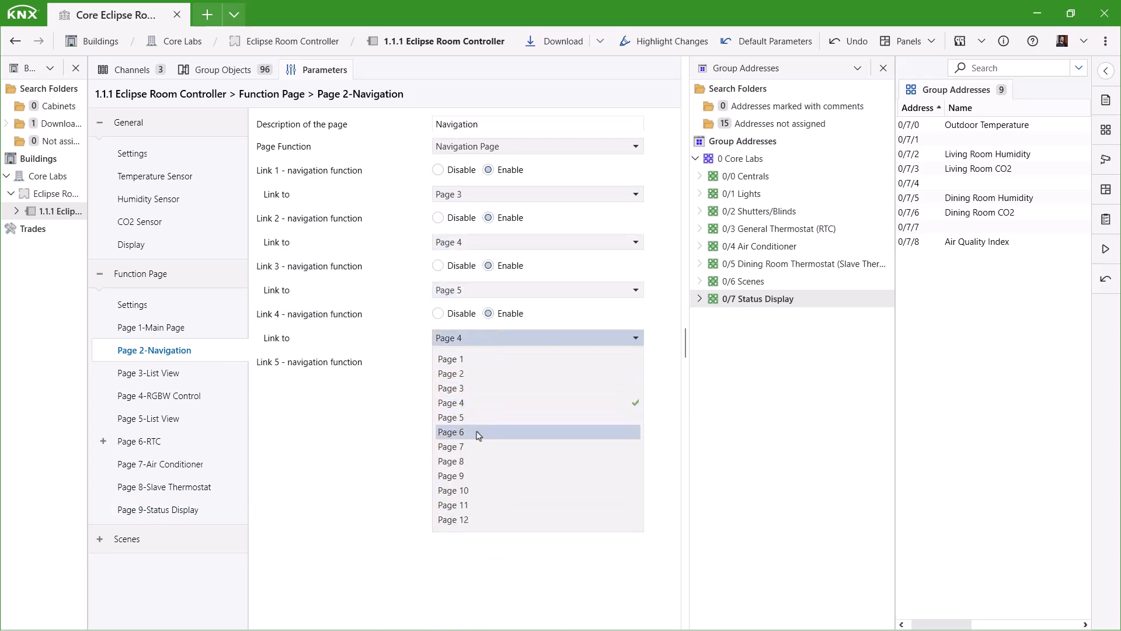
left_click(476, 431)
Enable navigation links 5–8, pointing them to Pages 7, 8, 9 and back to Page 1.
left_click(488, 361)
left_click(496, 387)
left_click(472, 498)
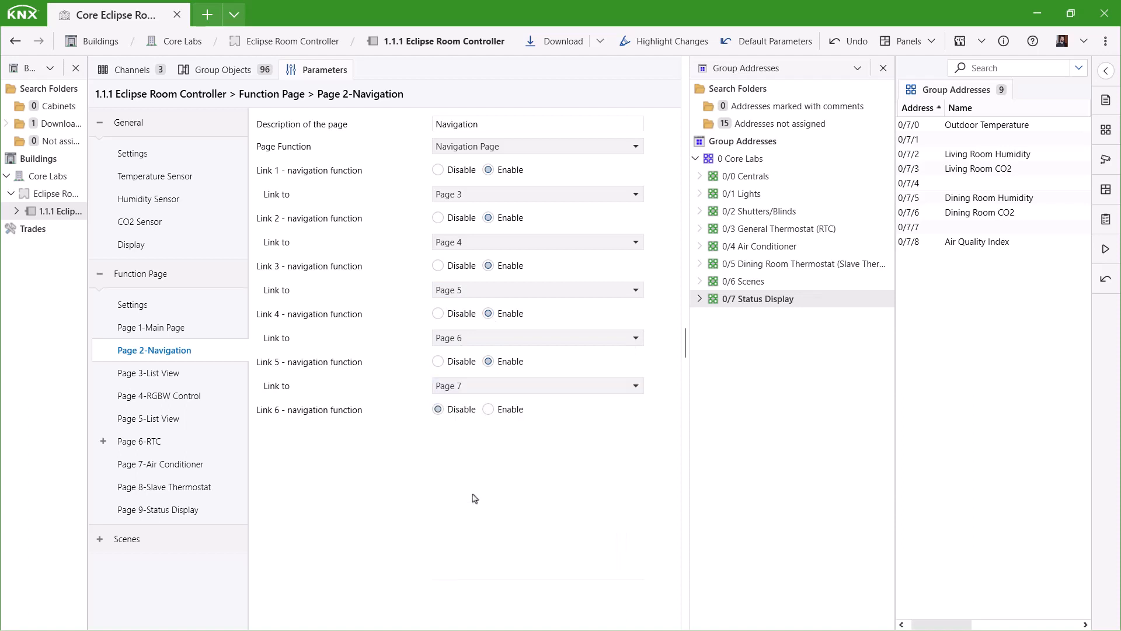
left_click(488, 409)
left_click(498, 435)
left_click(469, 557)
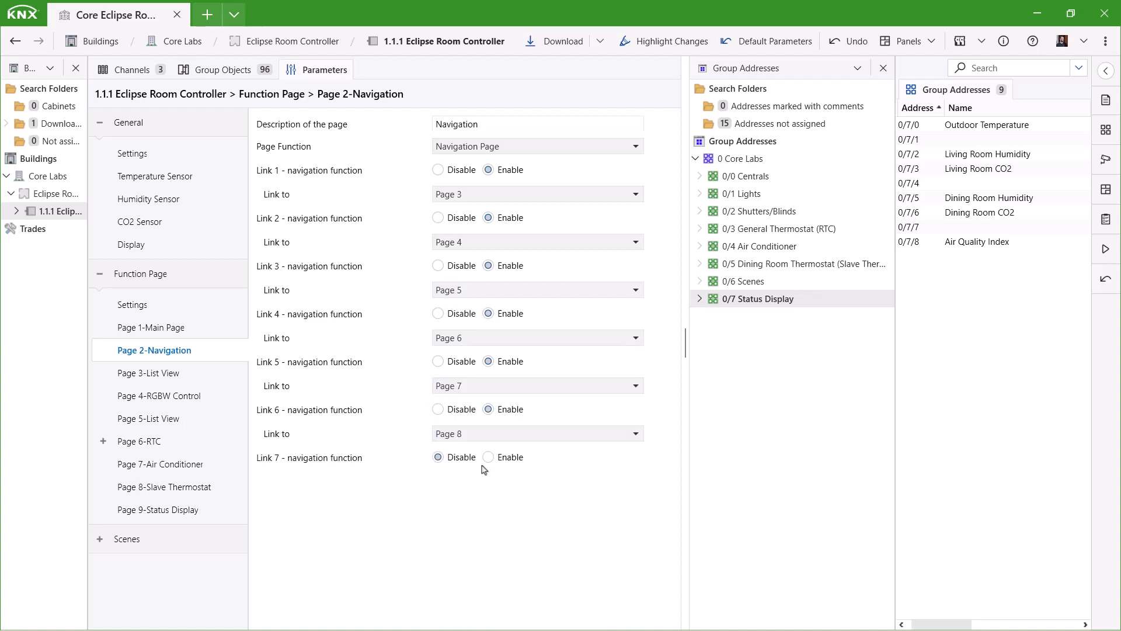
left_click(488, 457)
left_click(480, 481)
left_click(461, 418)
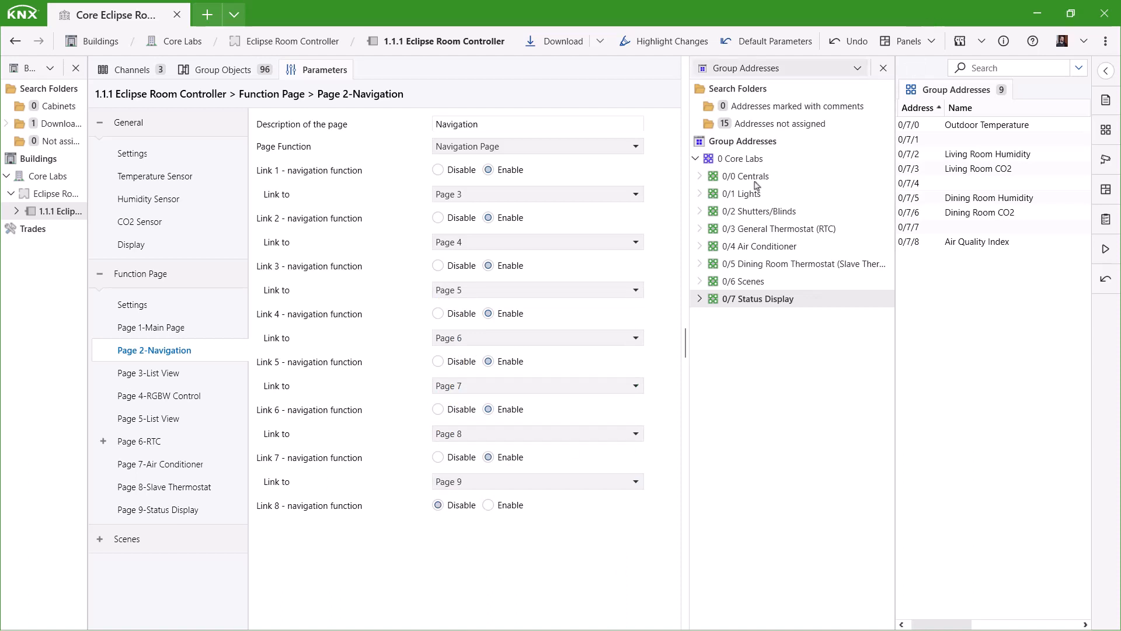
left_click(489, 505)
left_click(476, 529)
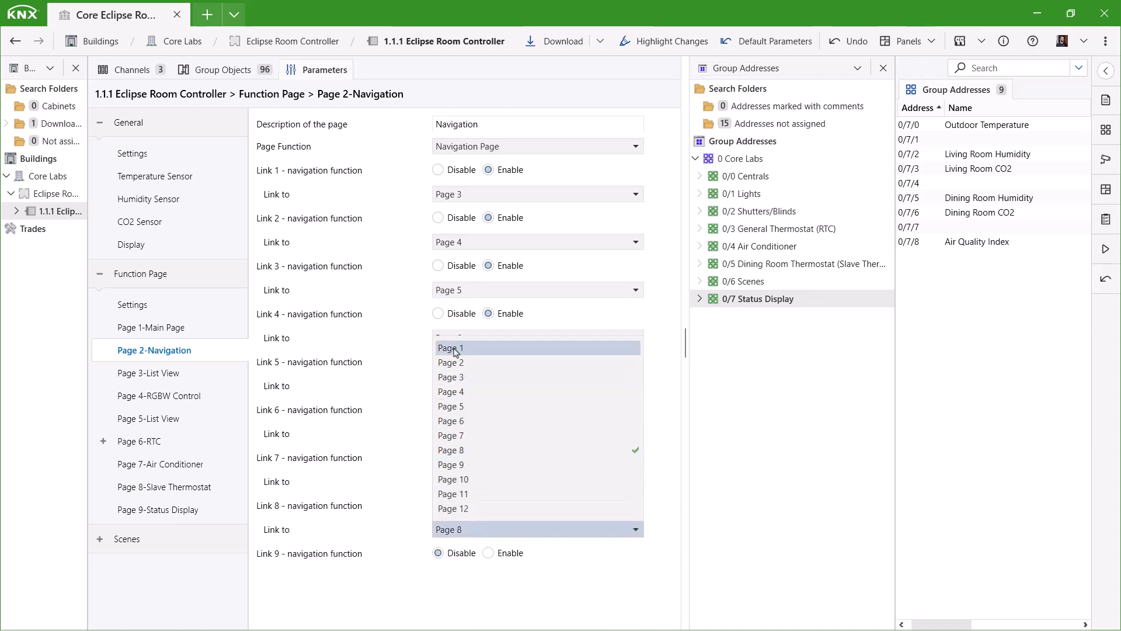
left_click(458, 348)
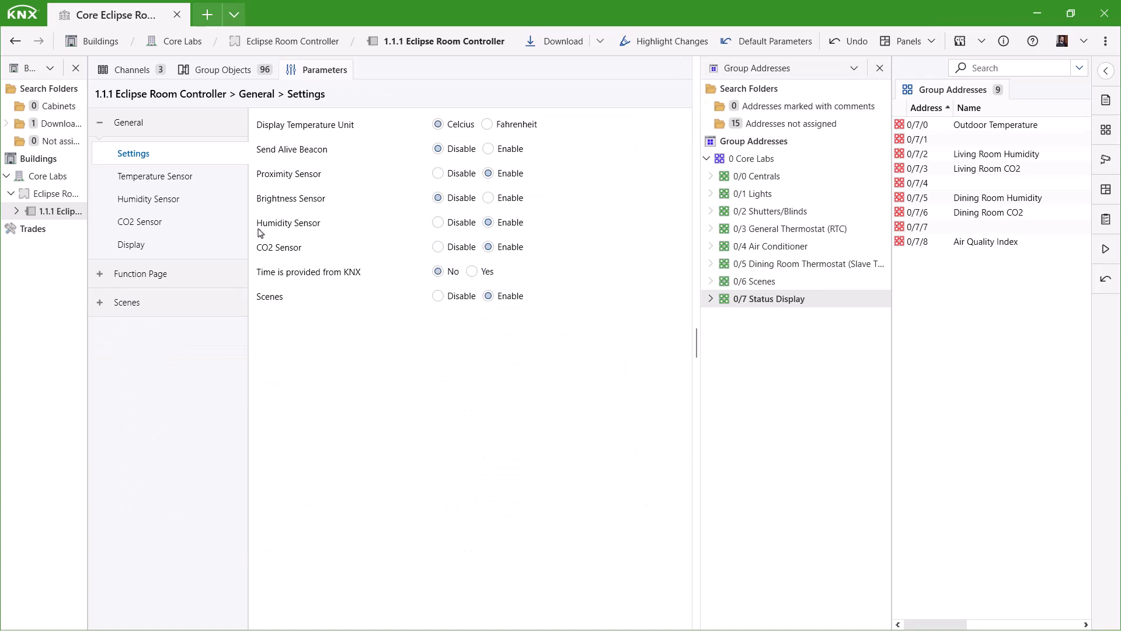
Enable Scenes in the general settings and open the Page 1-Main Page parameters.
left_click(520, 300)
left_click(99, 273)
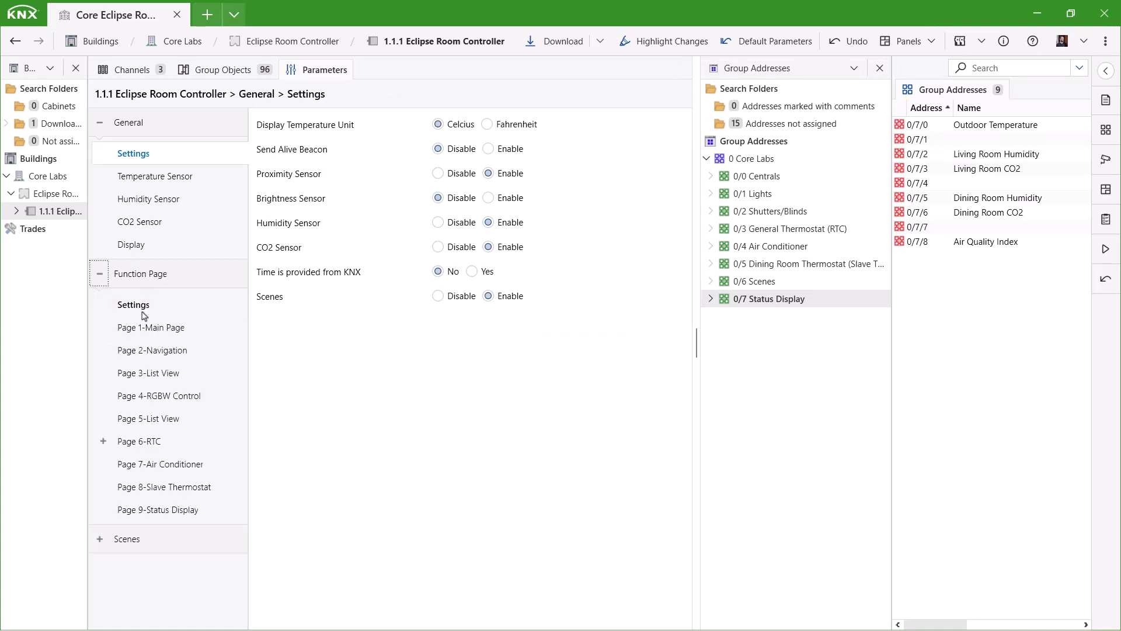
left_click(162, 336)
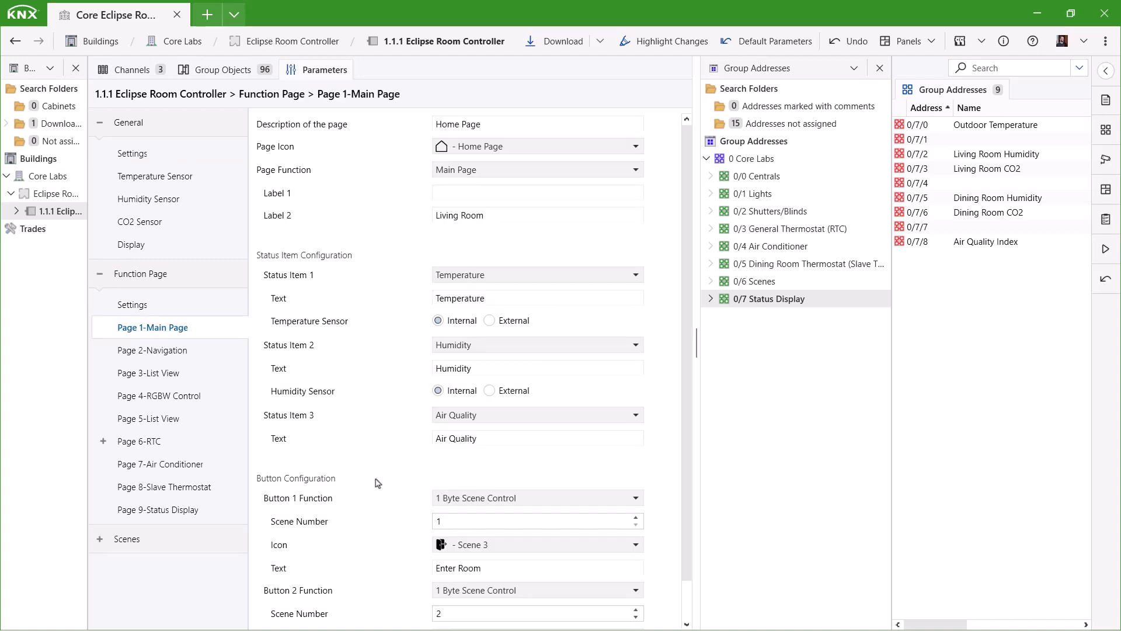
Check the Main Page buttons: scene 1 'Enter Room' and scene 2 'Leave Room'.
scroll(382, 490, "down", 1)
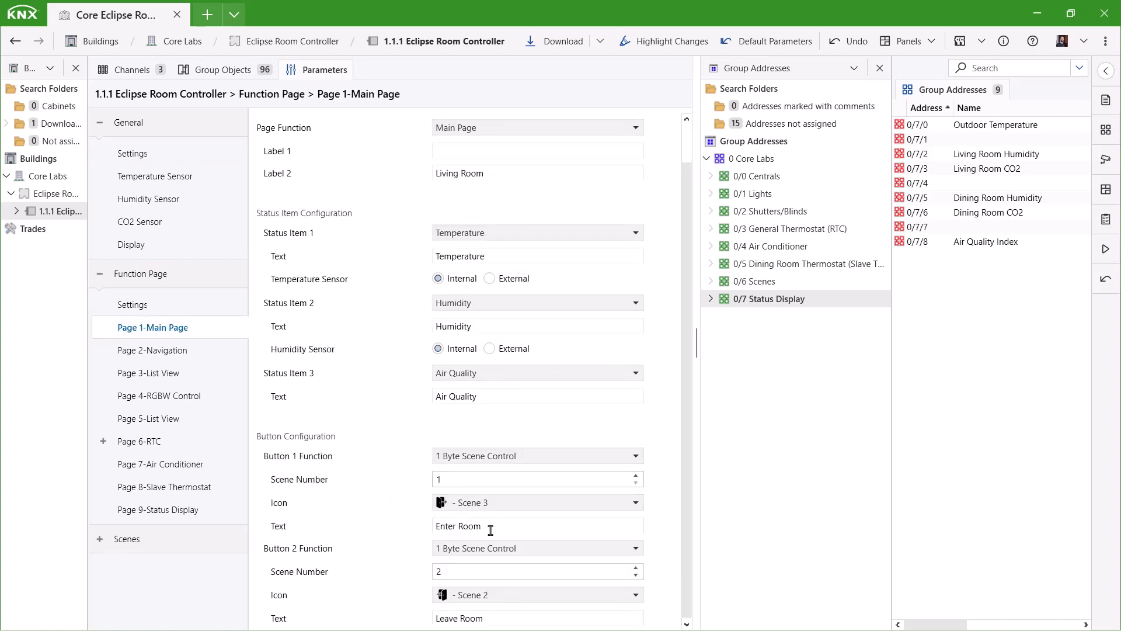
left_click_drag(491, 530, 419, 535)
left_click_drag(493, 622, 410, 614)
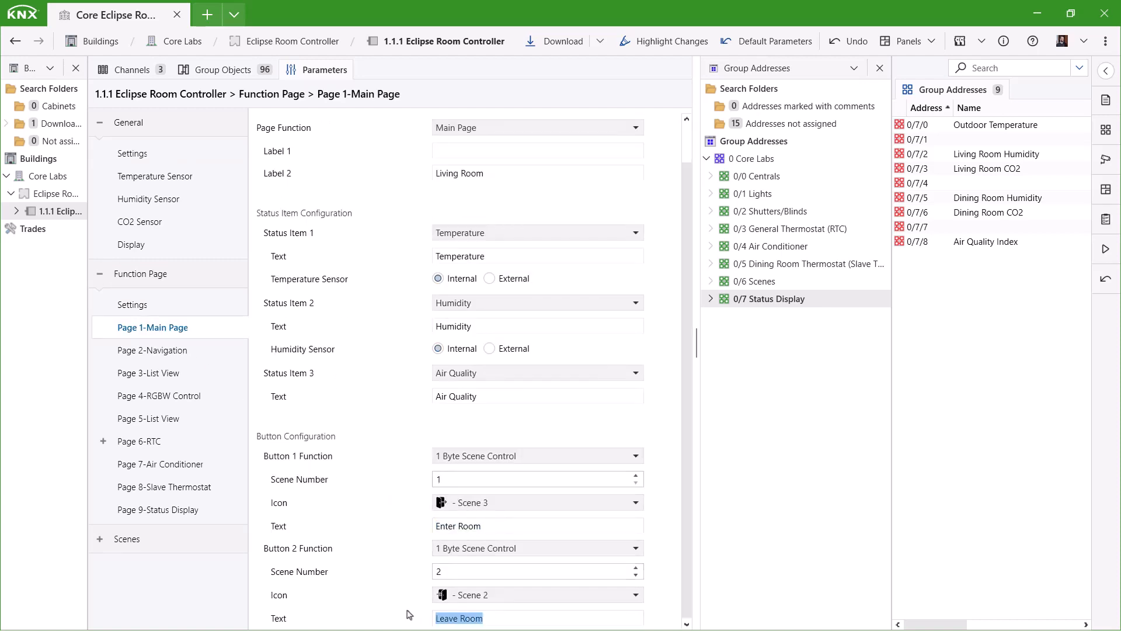
left_click_drag(447, 477, 425, 488)
left_click_drag(449, 573, 411, 573)
left_click(433, 575)
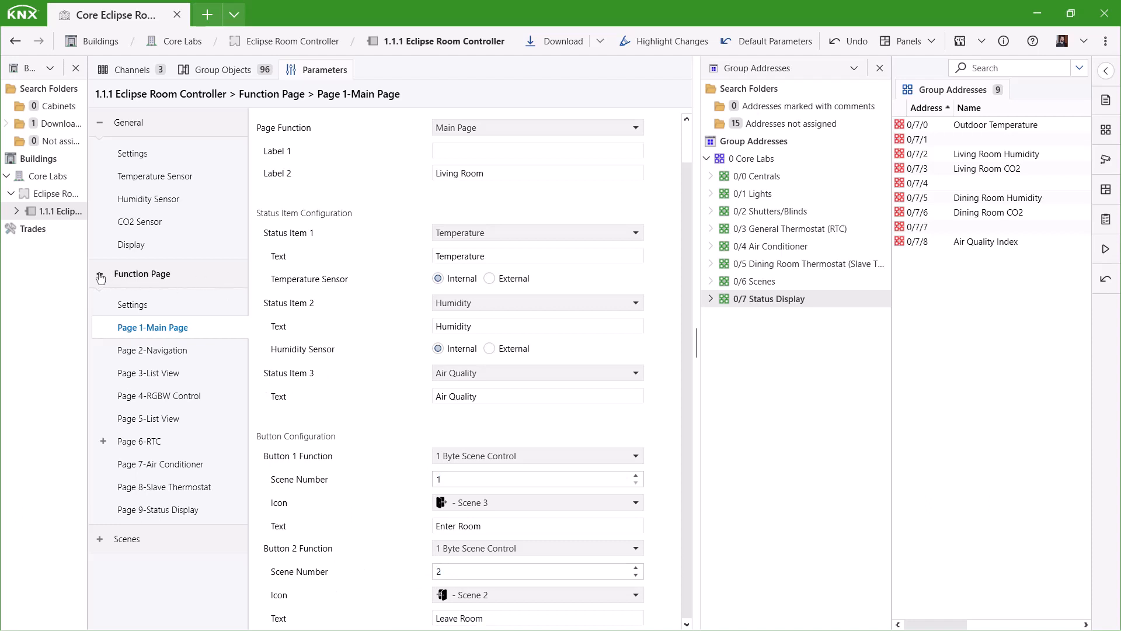
Set Scene Outputs 1 and 2 to 1 Byte Unsigned, keeping Output 3 at 1 Bit.
left_click(99, 276)
left_click(99, 303)
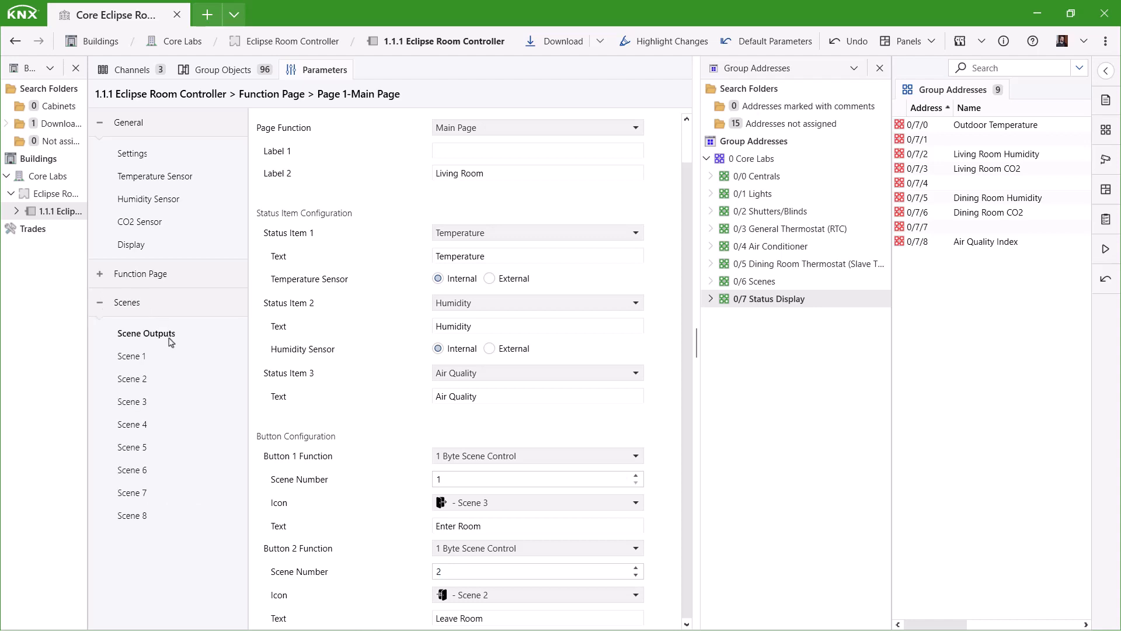
left_click(146, 334)
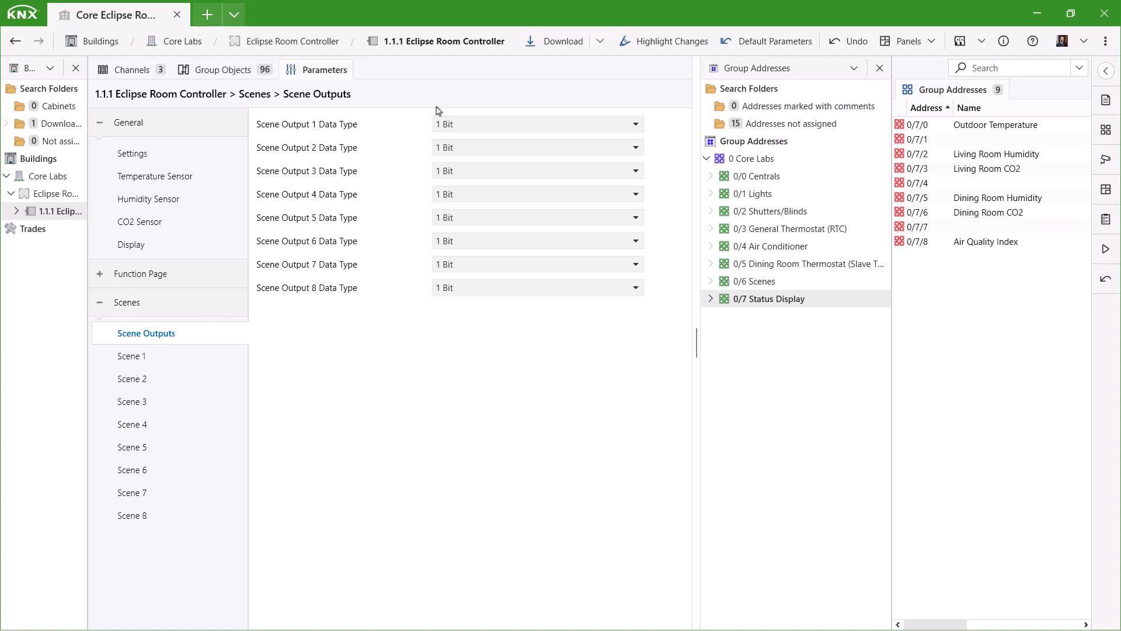
left_click(491, 126)
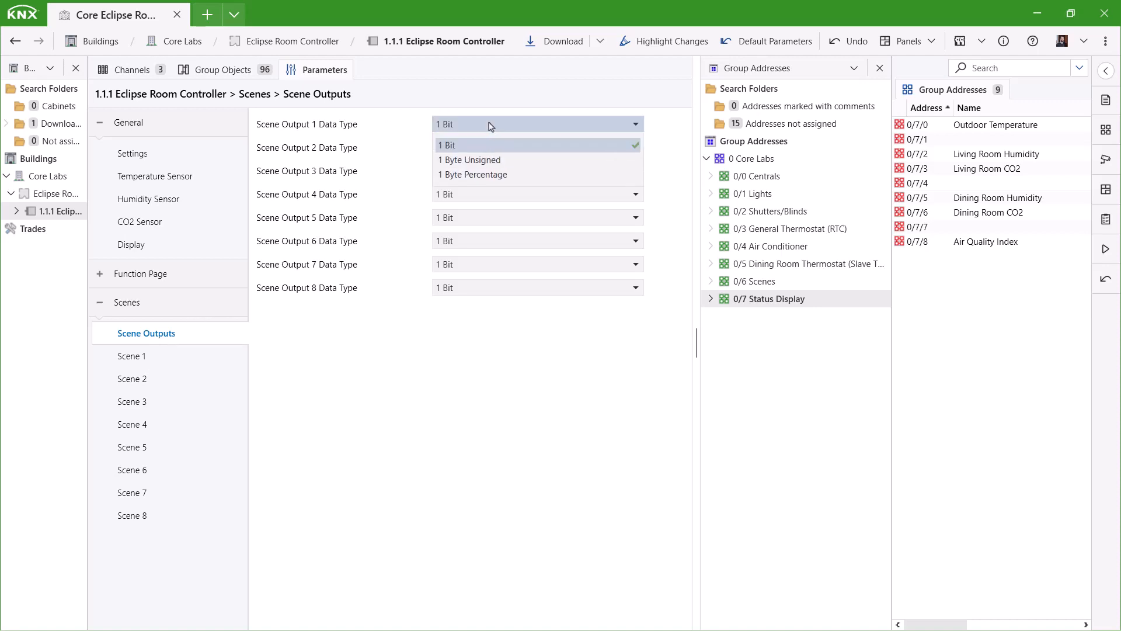
left_click(506, 161)
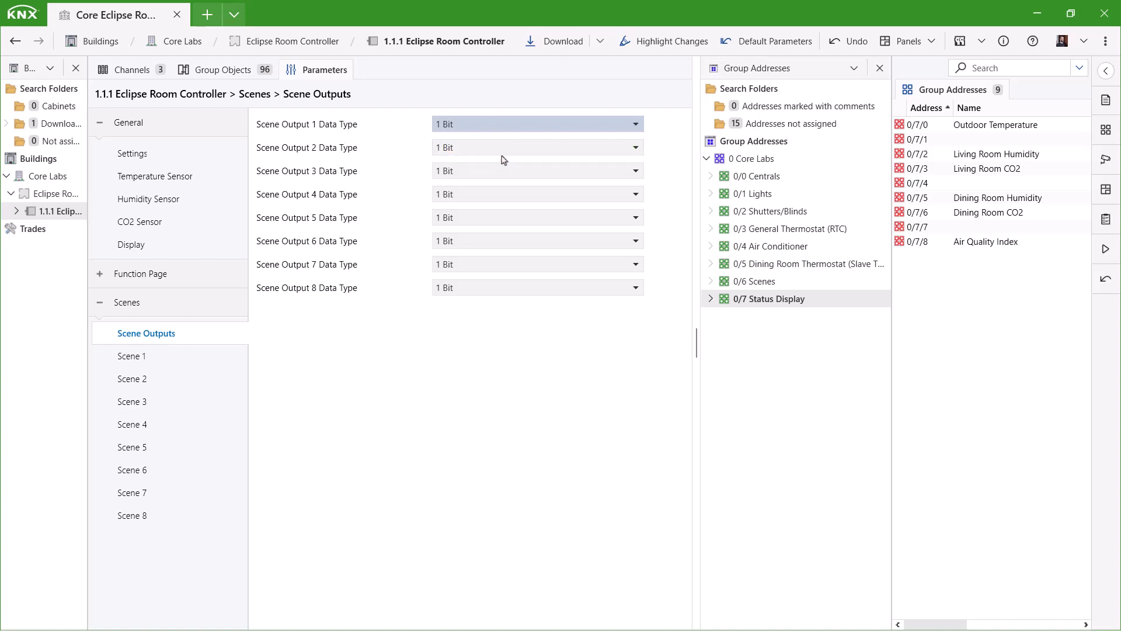
left_click(483, 150)
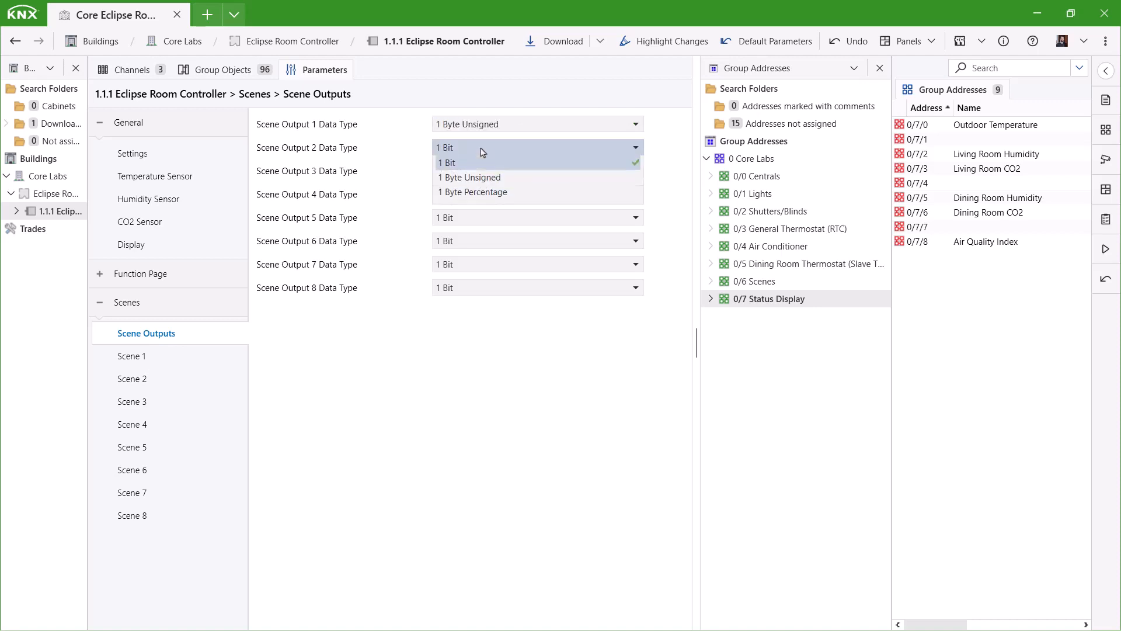
left_click(506, 184)
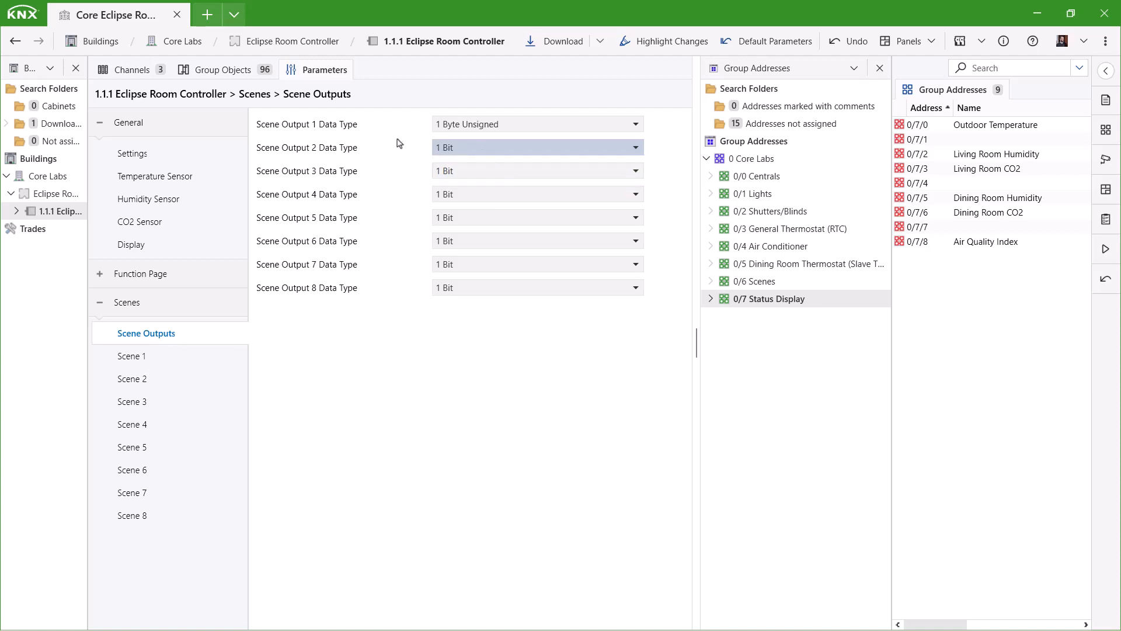
left_click(450, 175)
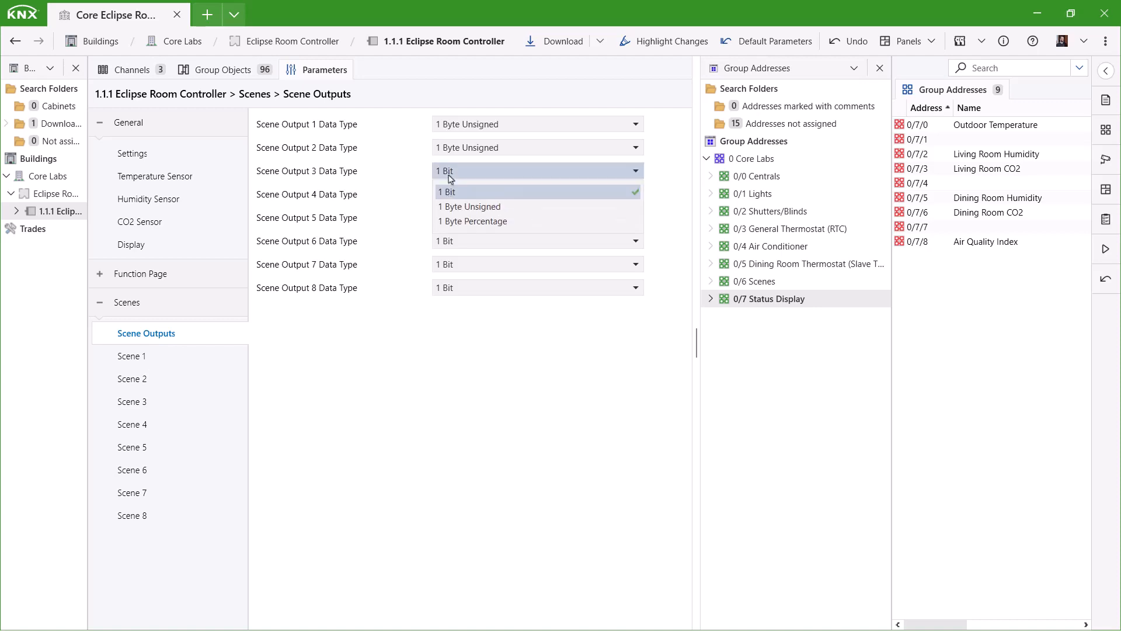
left_click(450, 177)
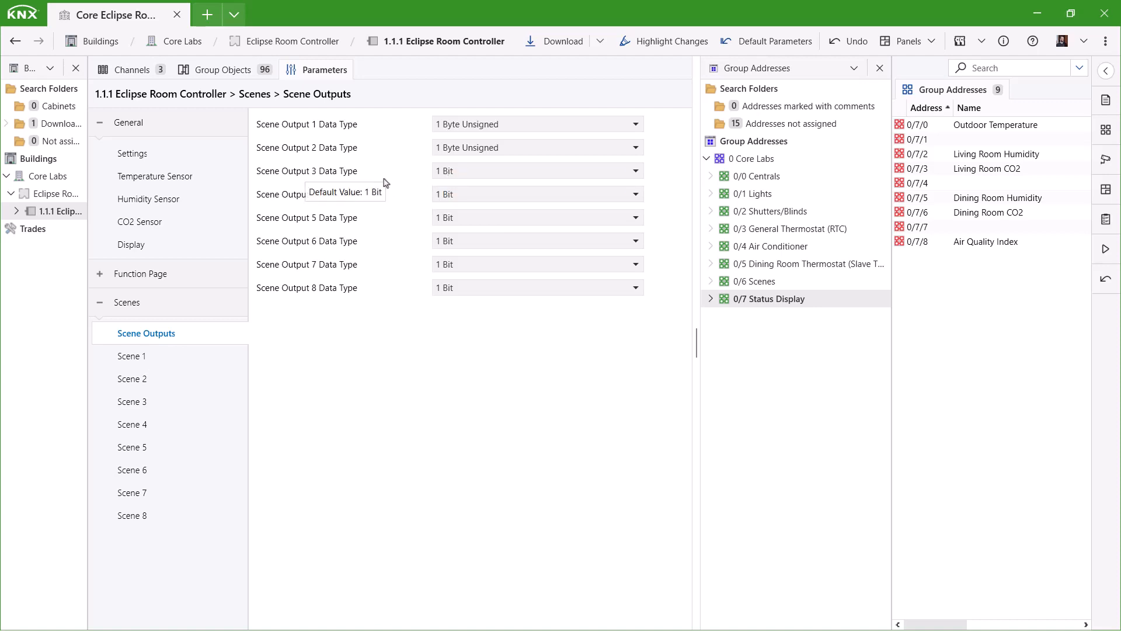
left_click(140, 363)
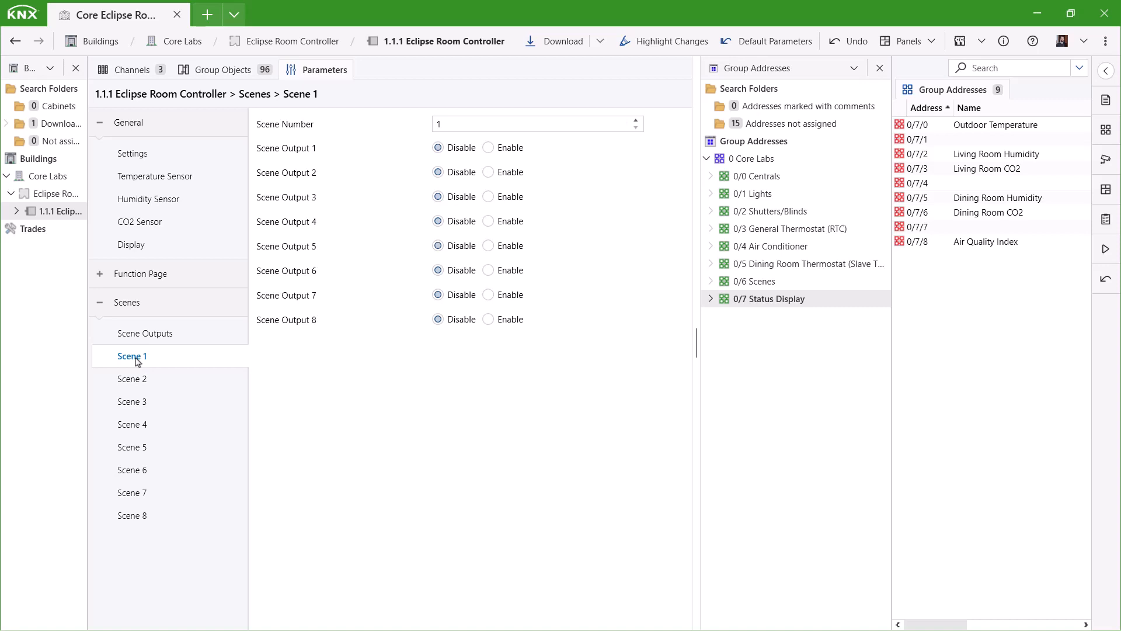
In Scene 1, enable Outputs 1 and 2 with value 1 each.
double_click(469, 128)
left_click(489, 149)
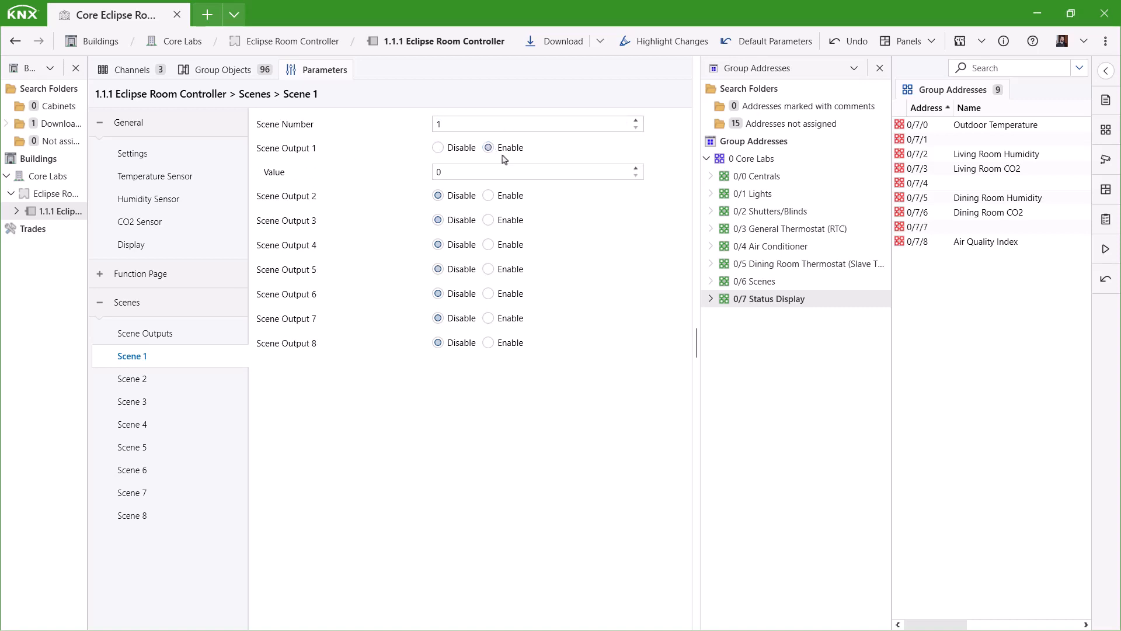
left_click(636, 167)
left_click(488, 195)
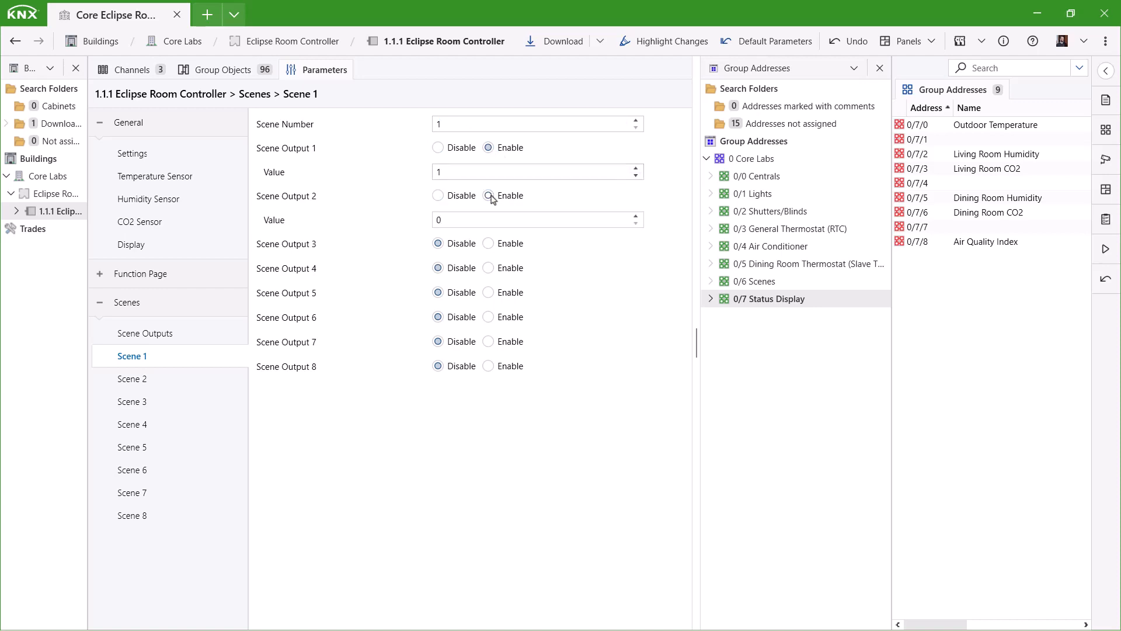
left_click(636, 216)
Give Scene 2 scene number 2, Outputs 1–2 at value 2, and enable Output 3.
left_click(134, 380)
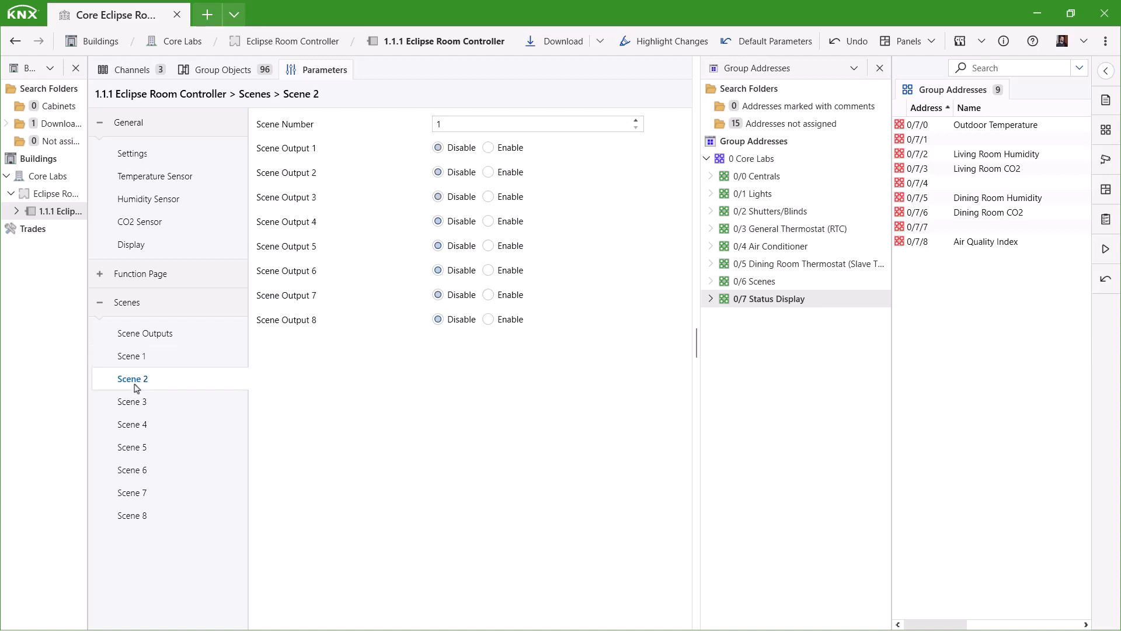
left_click(636, 119)
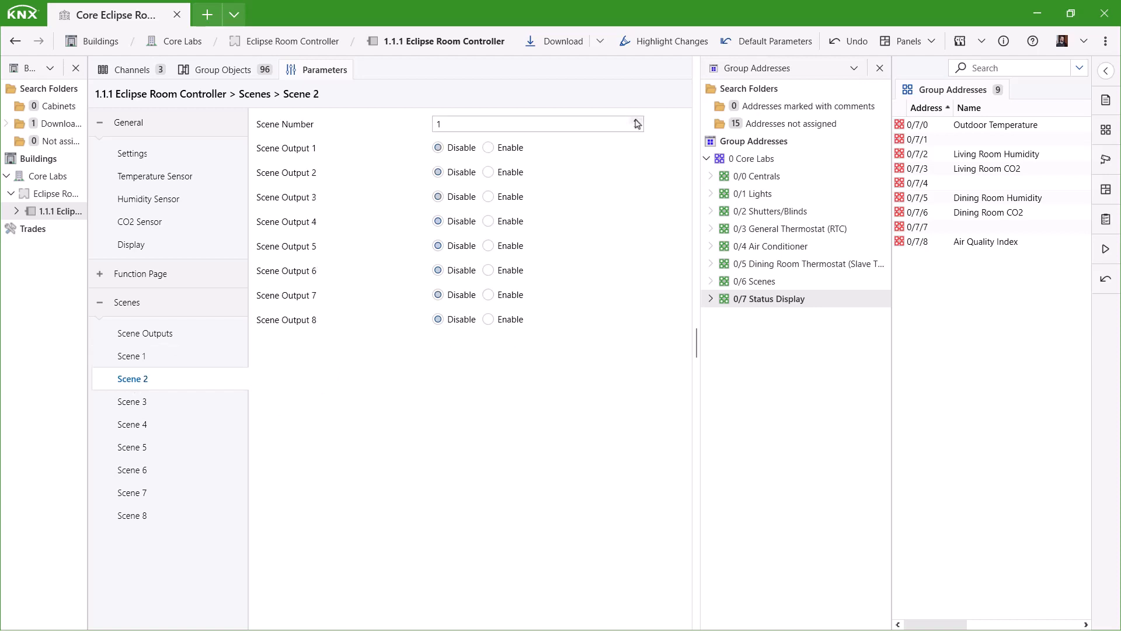
left_click(509, 148)
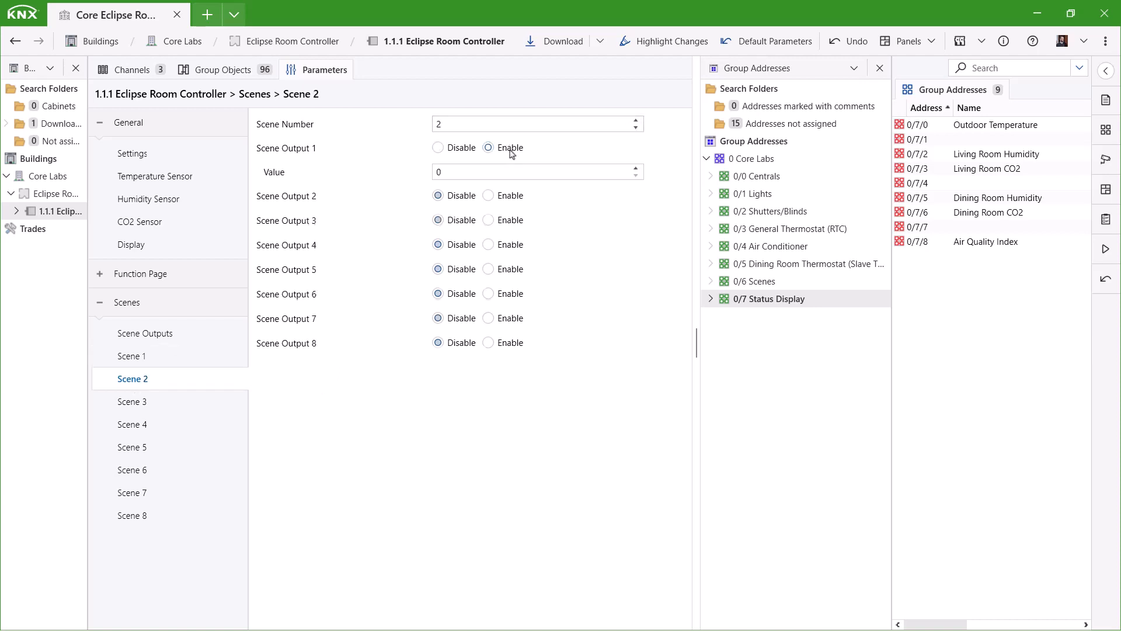
left_click(635, 169)
left_click(635, 168)
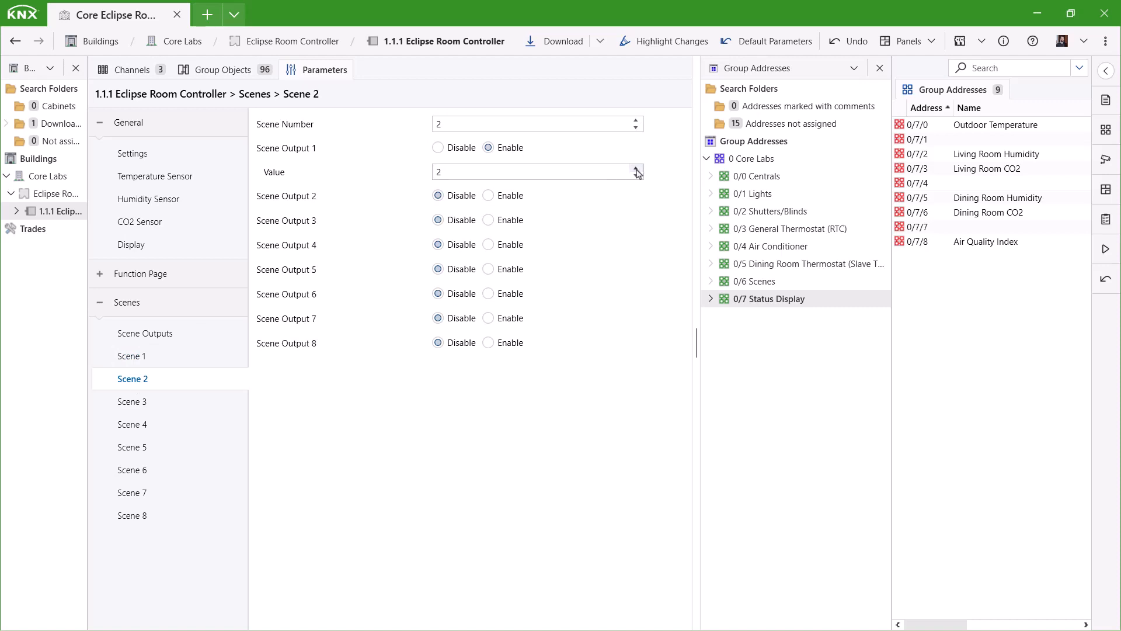
left_click(511, 197)
left_click(635, 216)
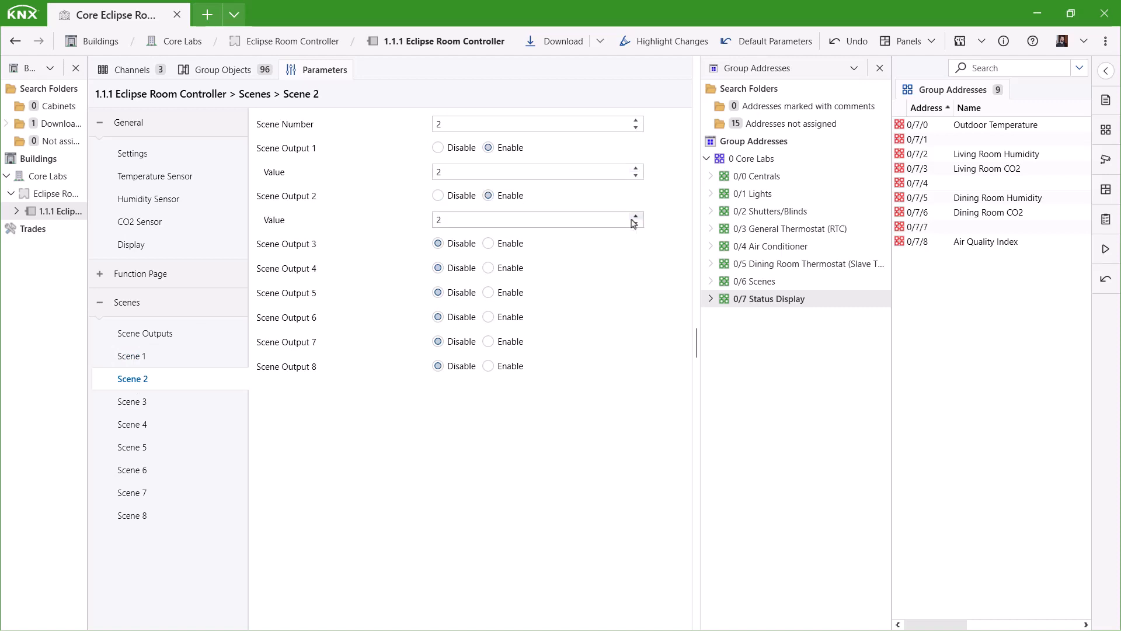
left_click(635, 216)
left_click(506, 245)
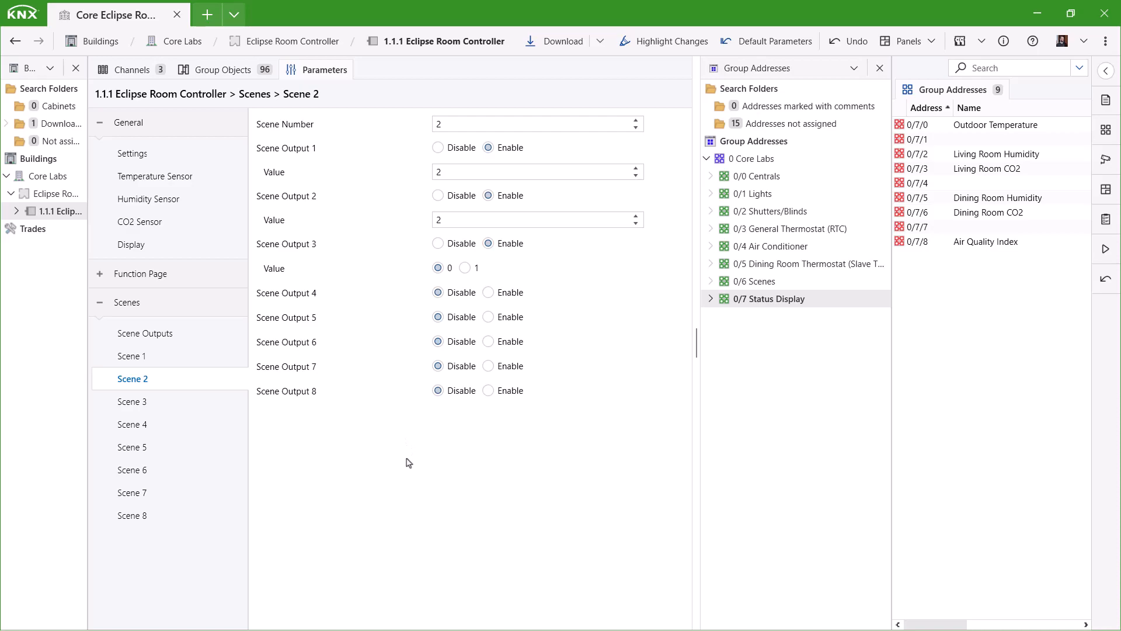
left_click(223, 70)
scroll(393, 280, "down", 15)
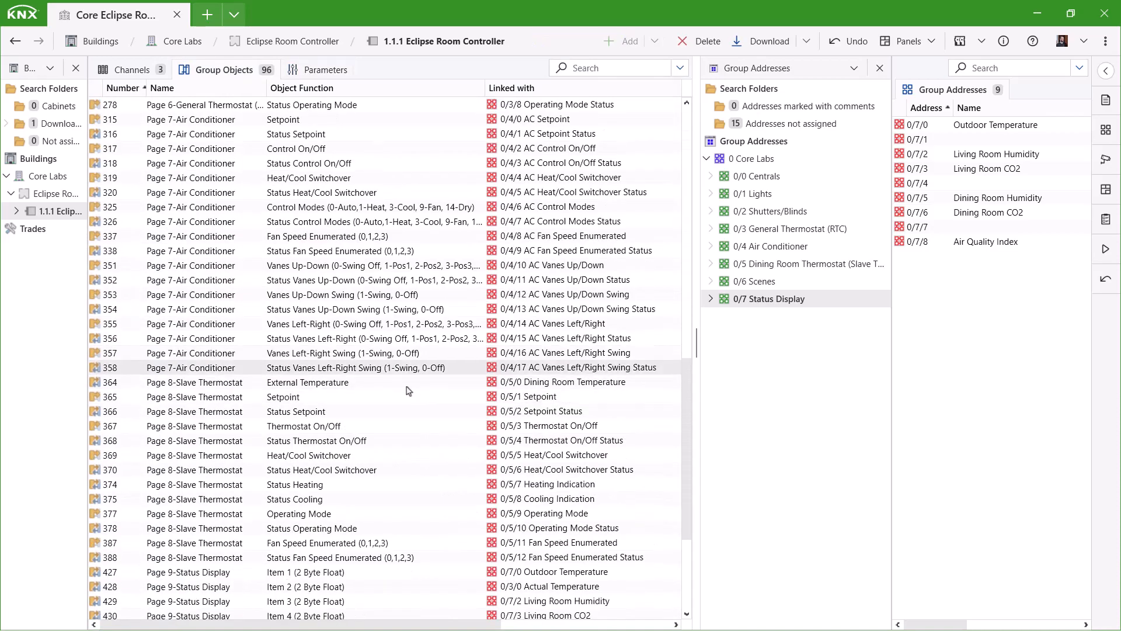
Link the Scene Recall object 614 to group address 0/6/0 Scene Recall.
scroll(409, 390, "down", 5)
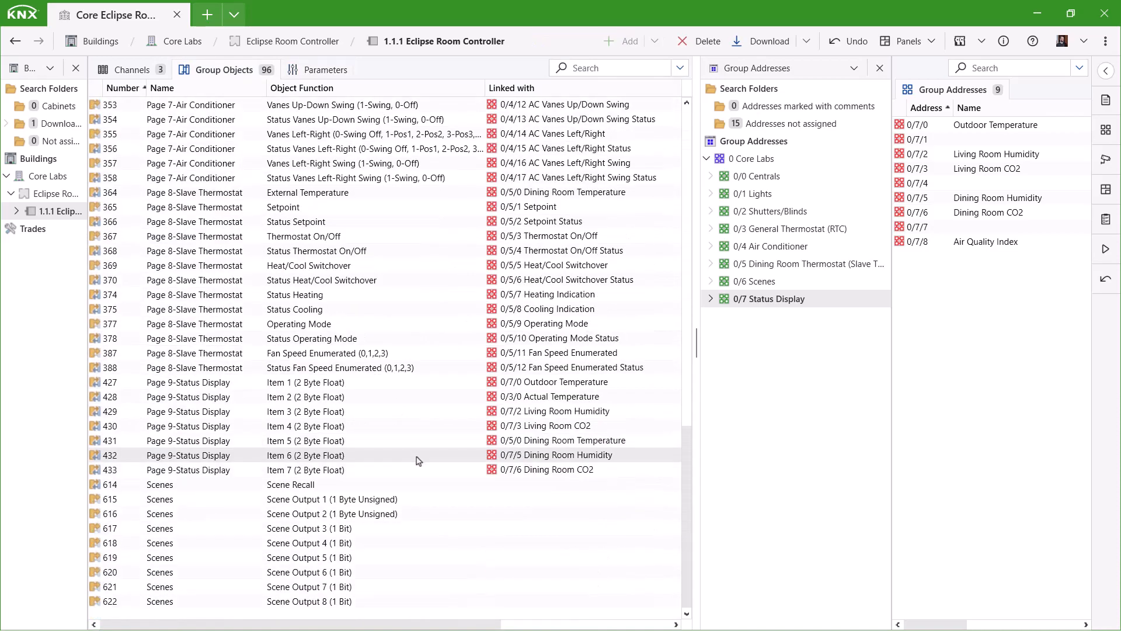
left_click(787, 176)
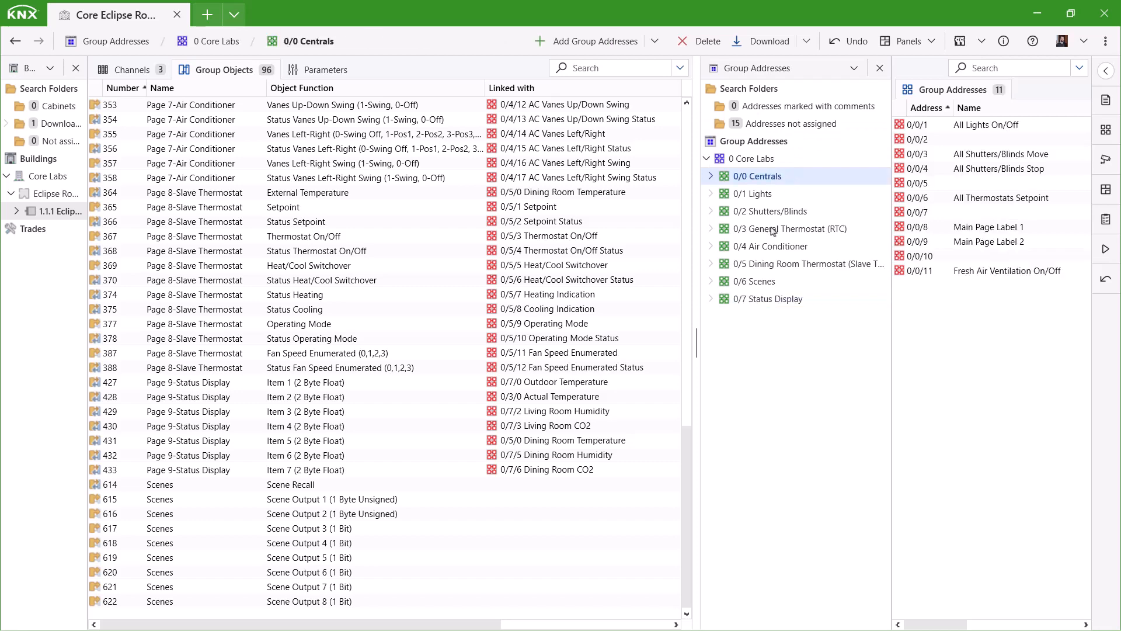
left_click(754, 281)
left_click(211, 484)
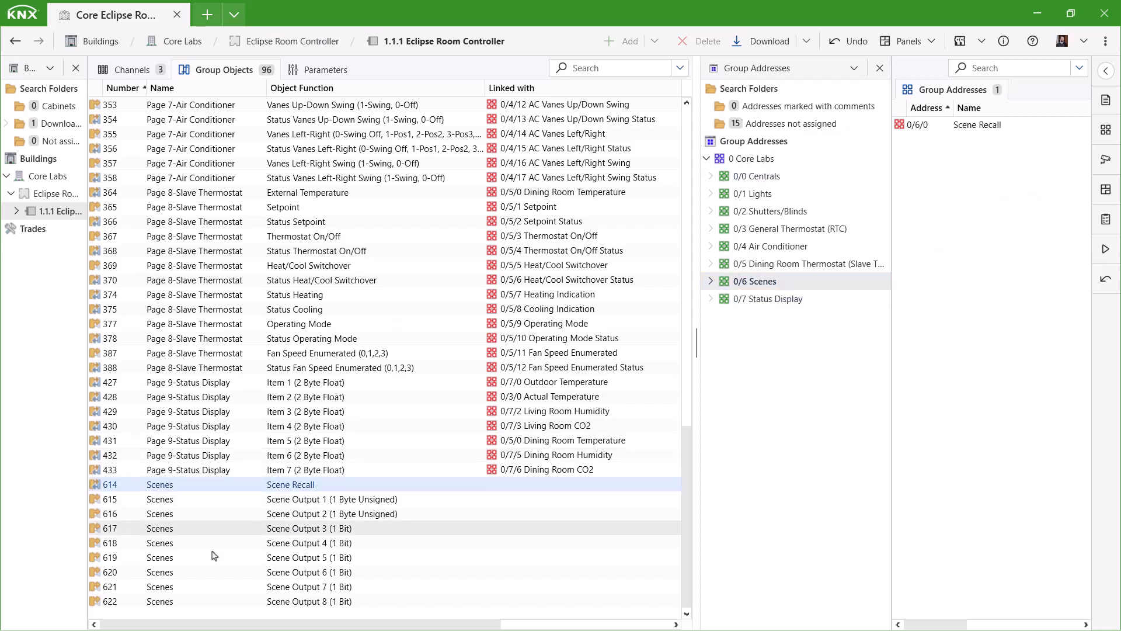
left_click_drag(289, 491, 989, 134)
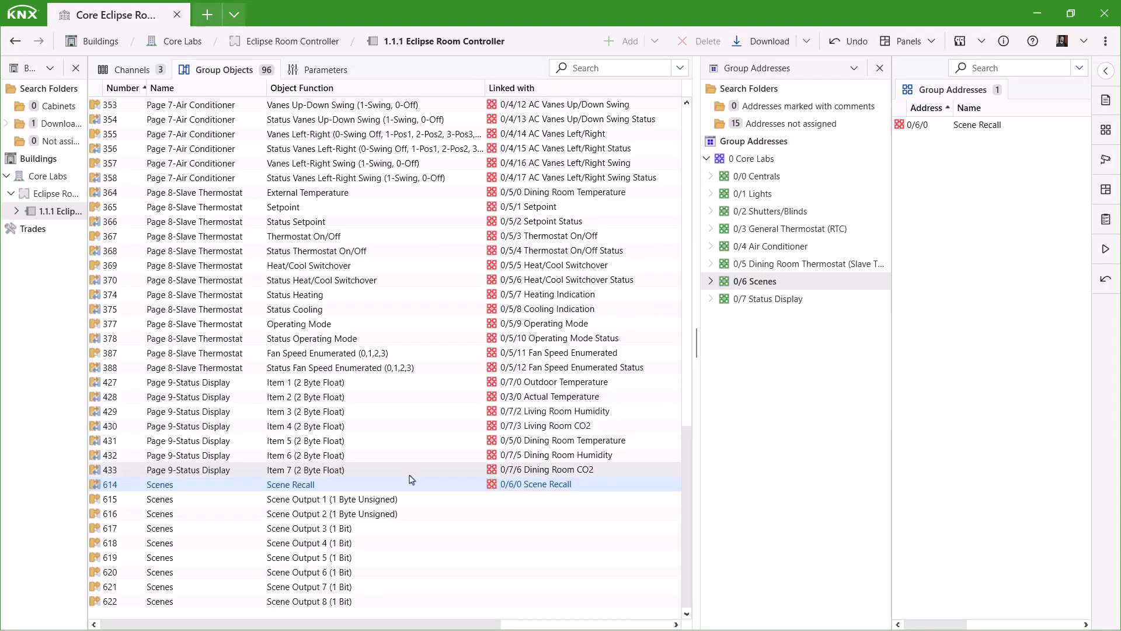
Link Scene Output 1 to 0/3/7 and Scene Output 2 to 0/5/9 Operating Mode, accepting subtype changes.
left_click(809, 230)
left_click_drag(383, 501, 1004, 229)
left_click(723, 396)
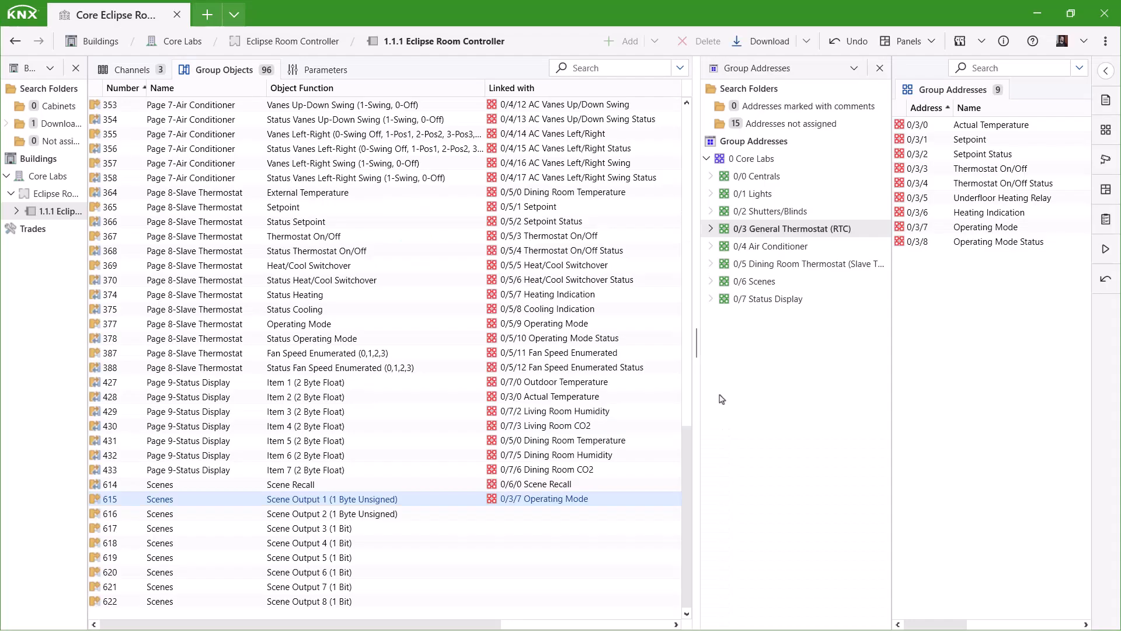
left_click(809, 264)
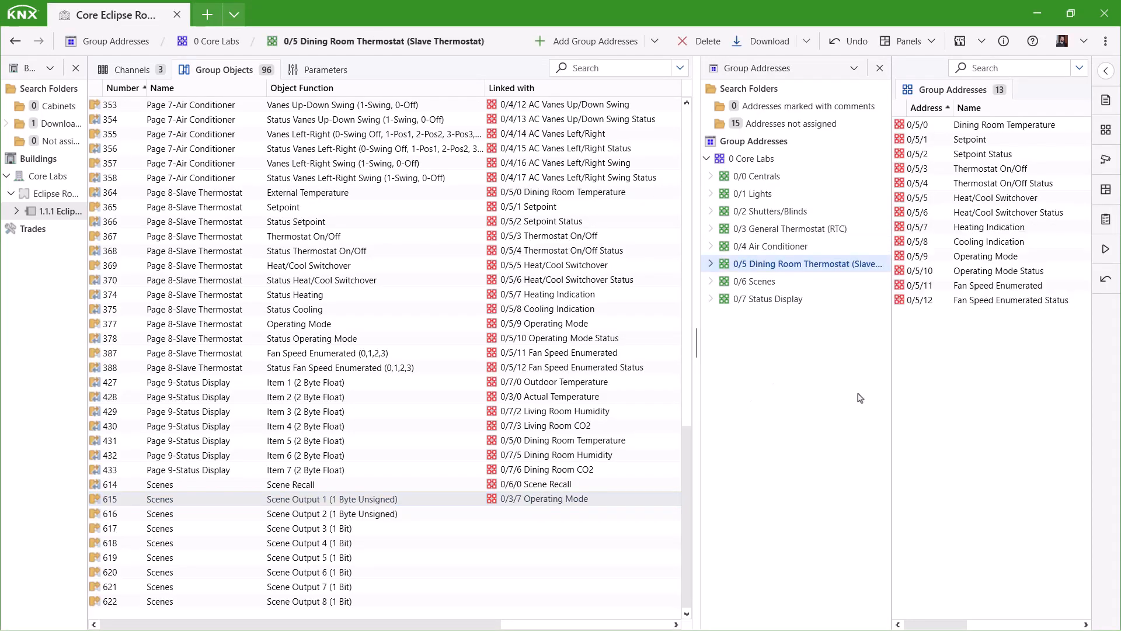
left_click_drag(343, 513, 981, 264)
left_click(715, 394)
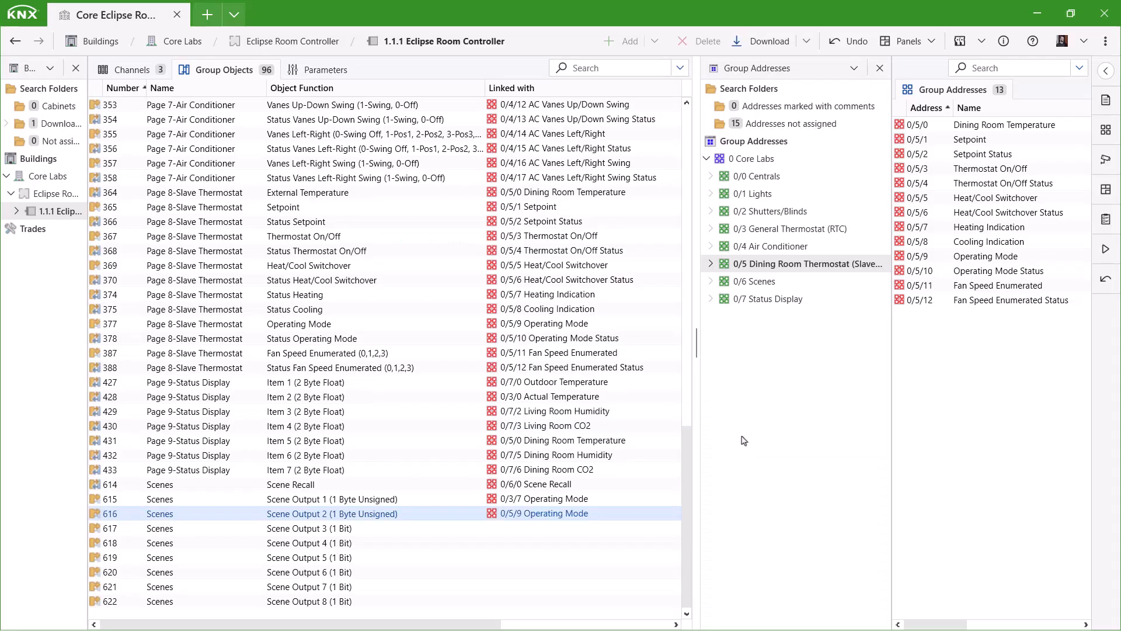
Link Scene Output 3 to 0/4/2 AC Control On/Off and check 0/6/0's associations.
left_click(811, 247)
left_click(339, 529)
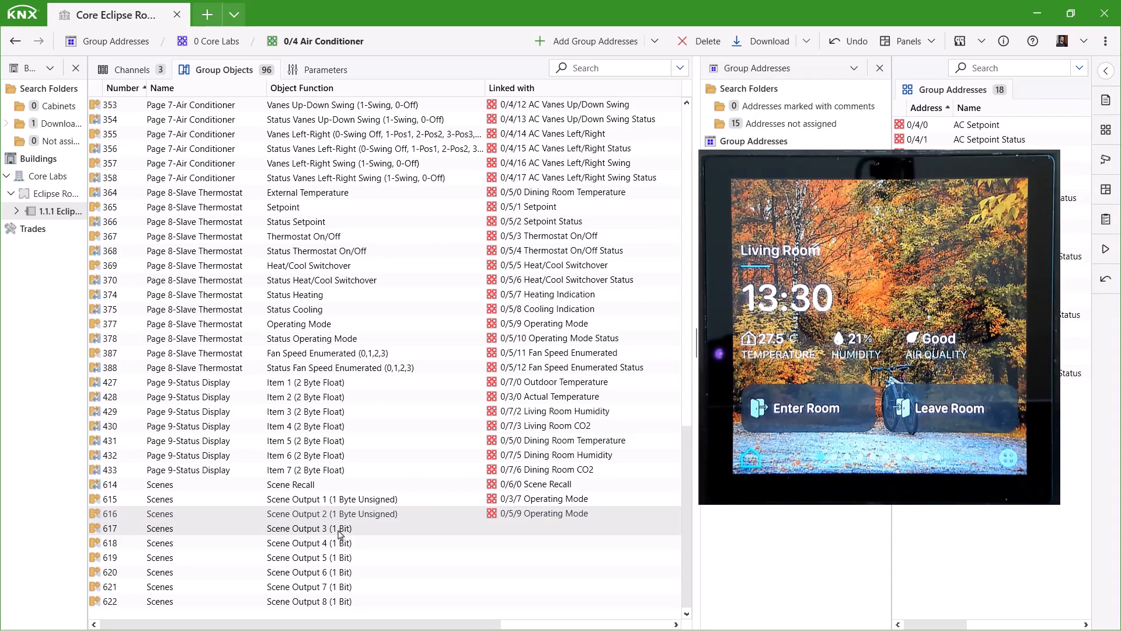
left_click_drag(981, 154, 981, 154)
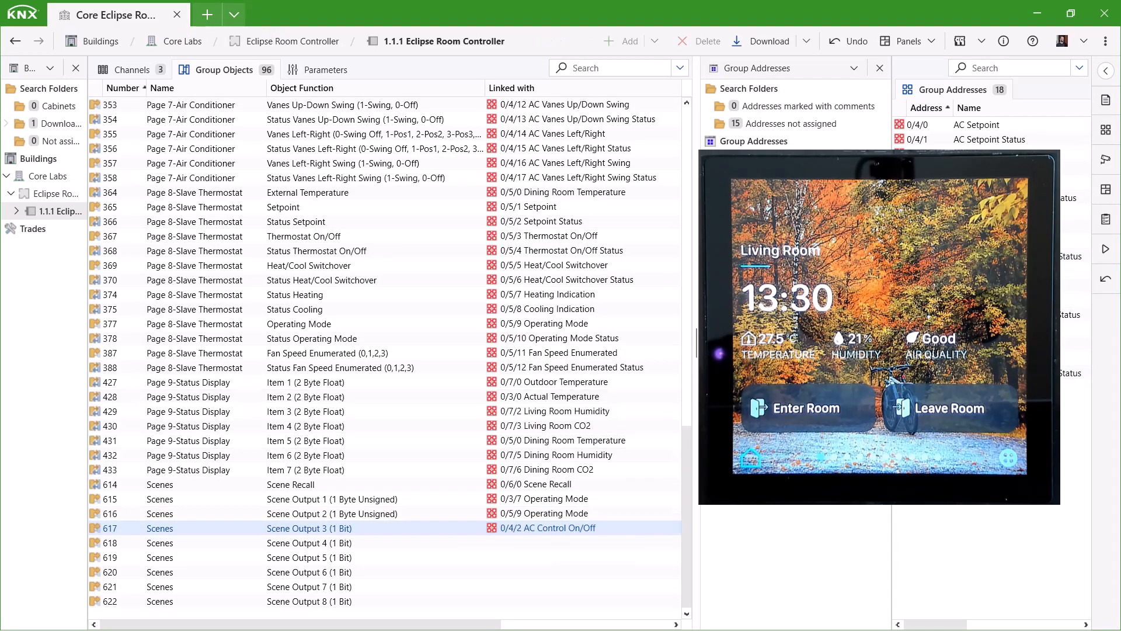
left_click(779, 299)
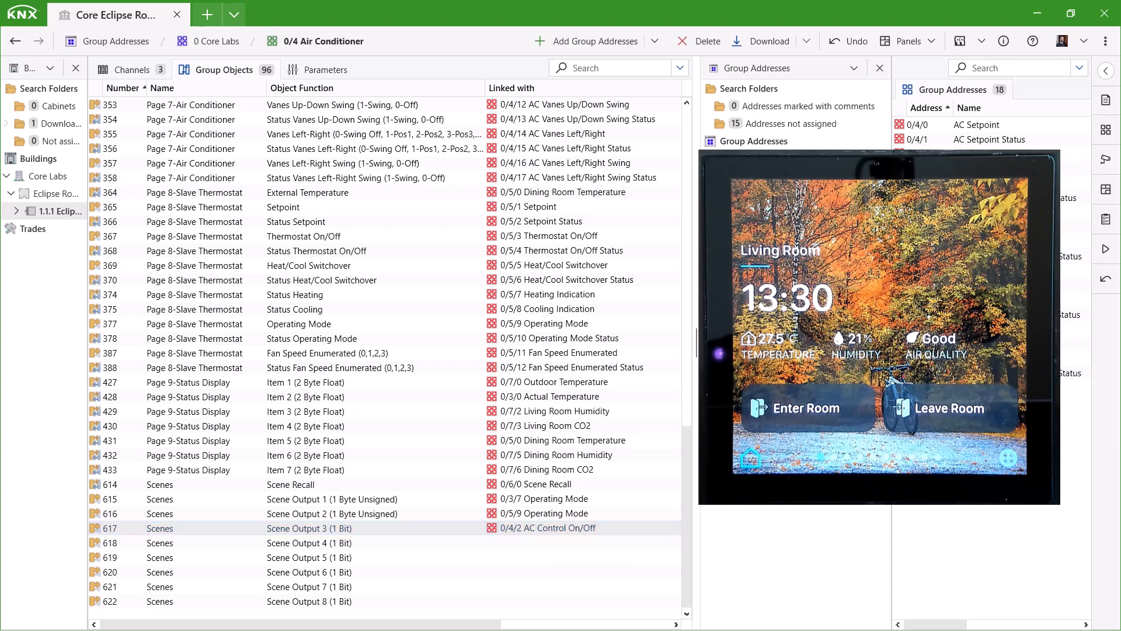
left_click_drag(891, 304, 853, 304)
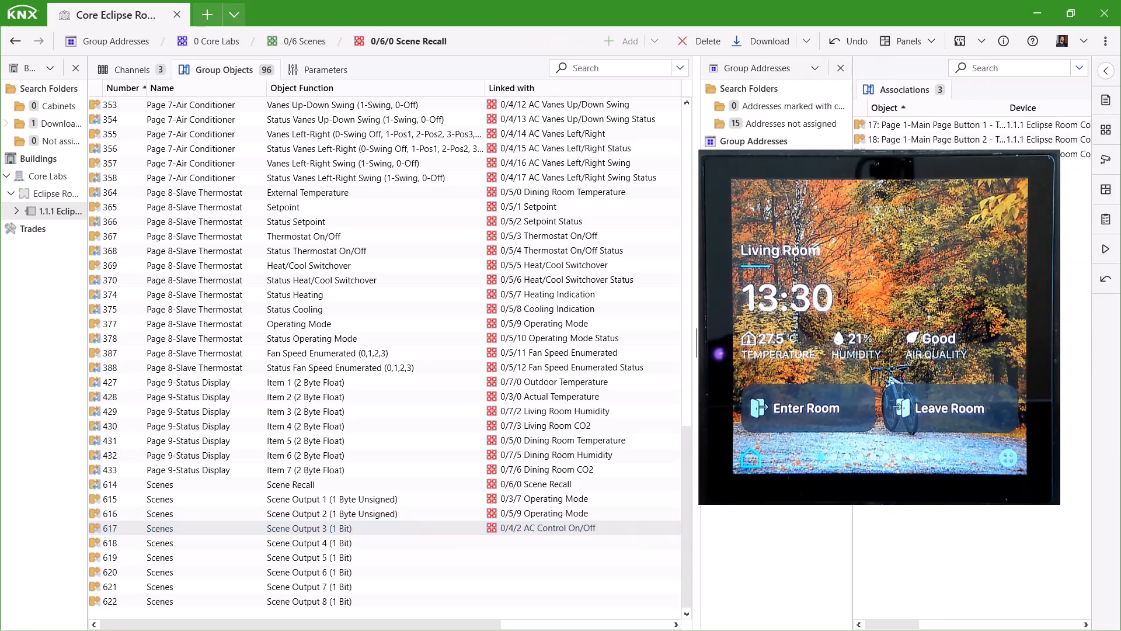